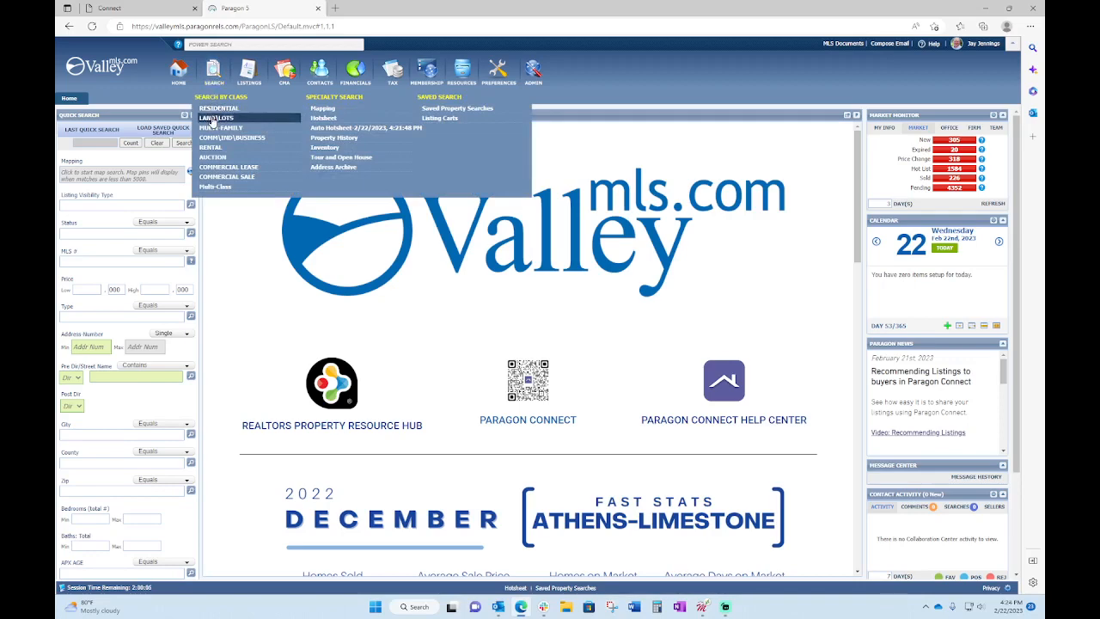
Start a LAND\LOTS search with the county MAD - MADISON and the status ACT - ACTIVE
left_click(214, 118)
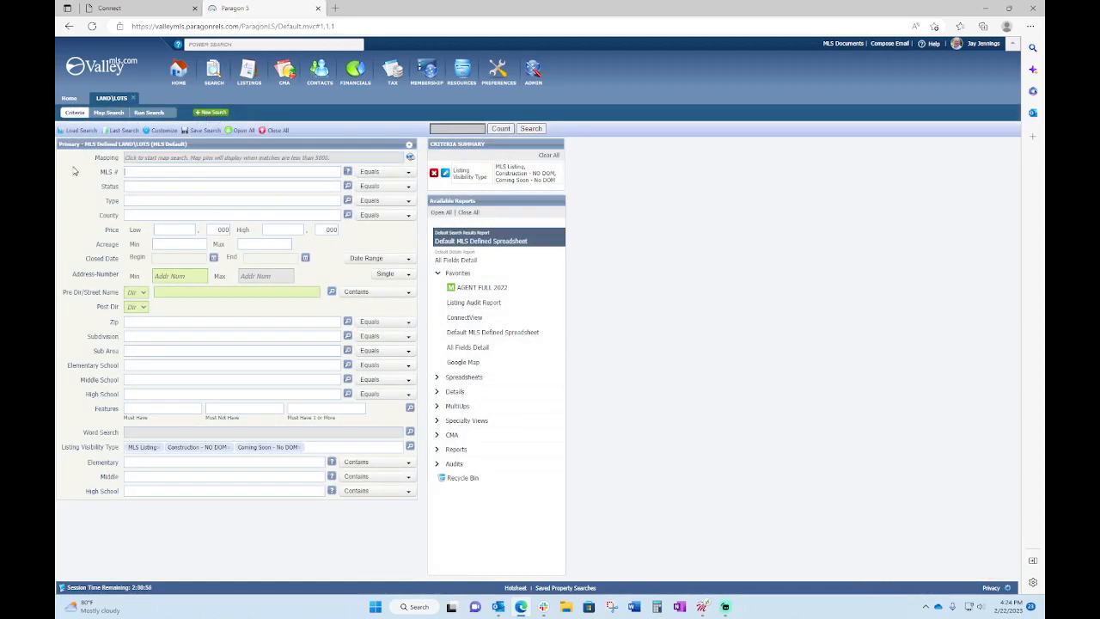
left_click(135, 214)
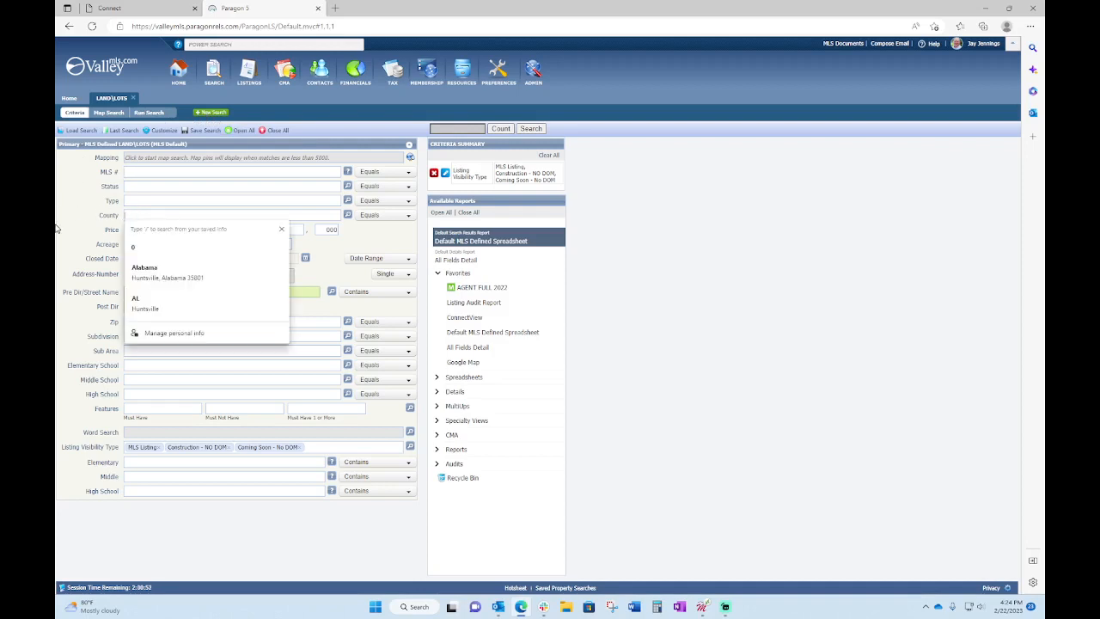
type("madi")
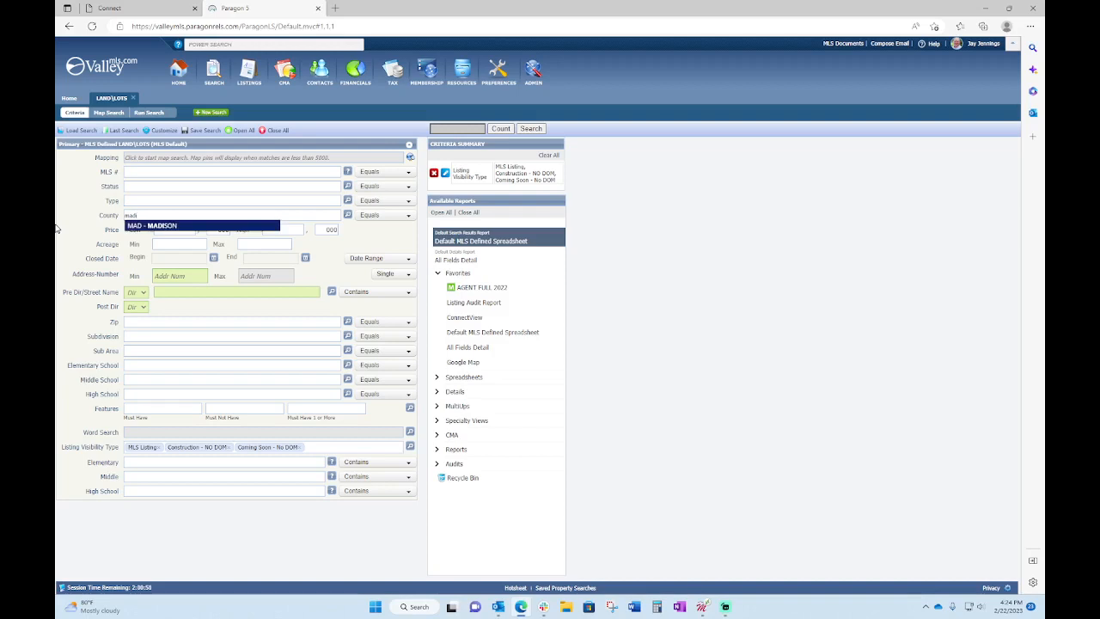
left_click(161, 226)
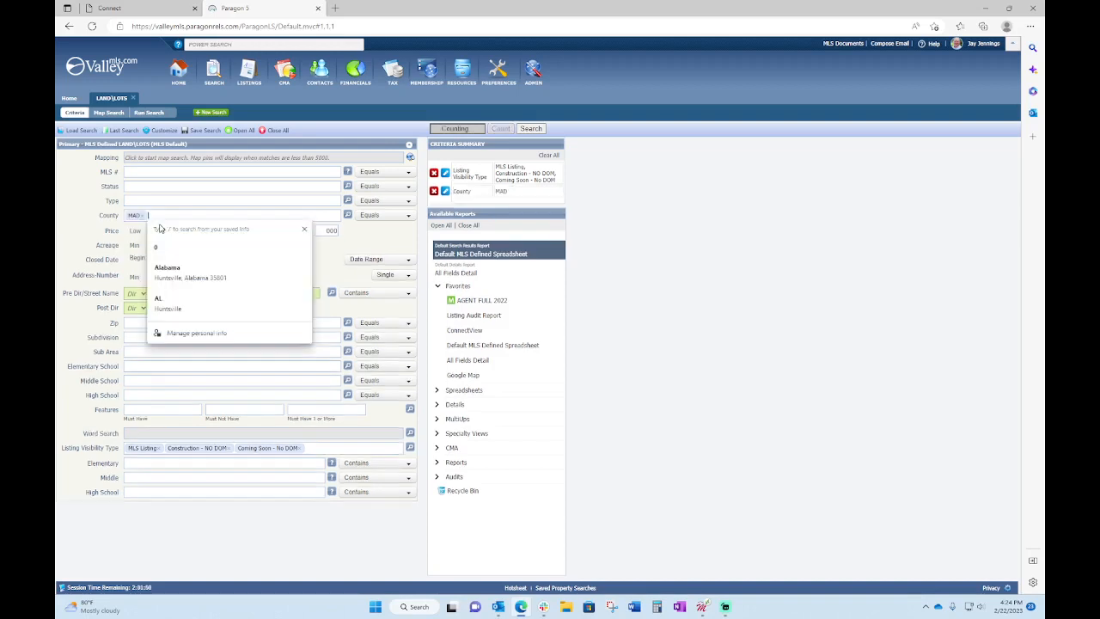
left_click(138, 187)
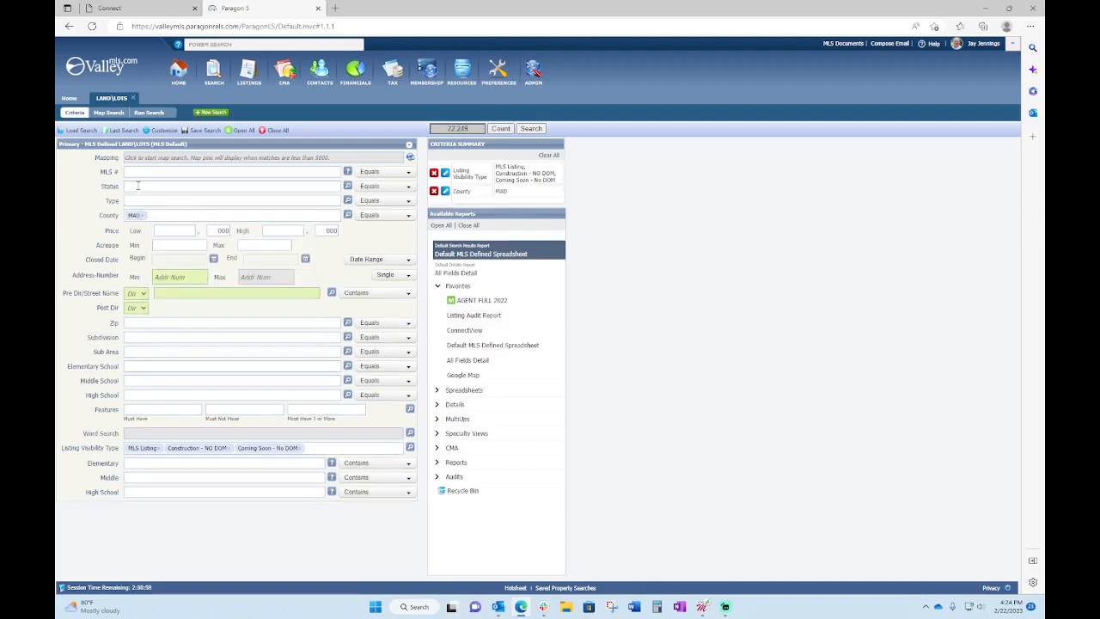
type("a")
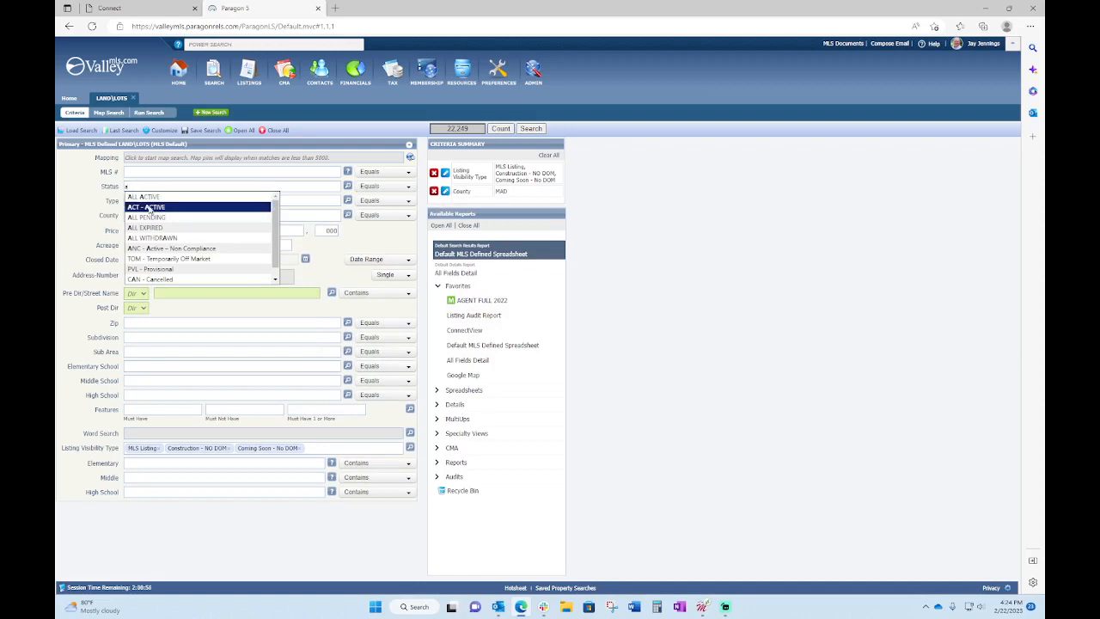
left_click(149, 205)
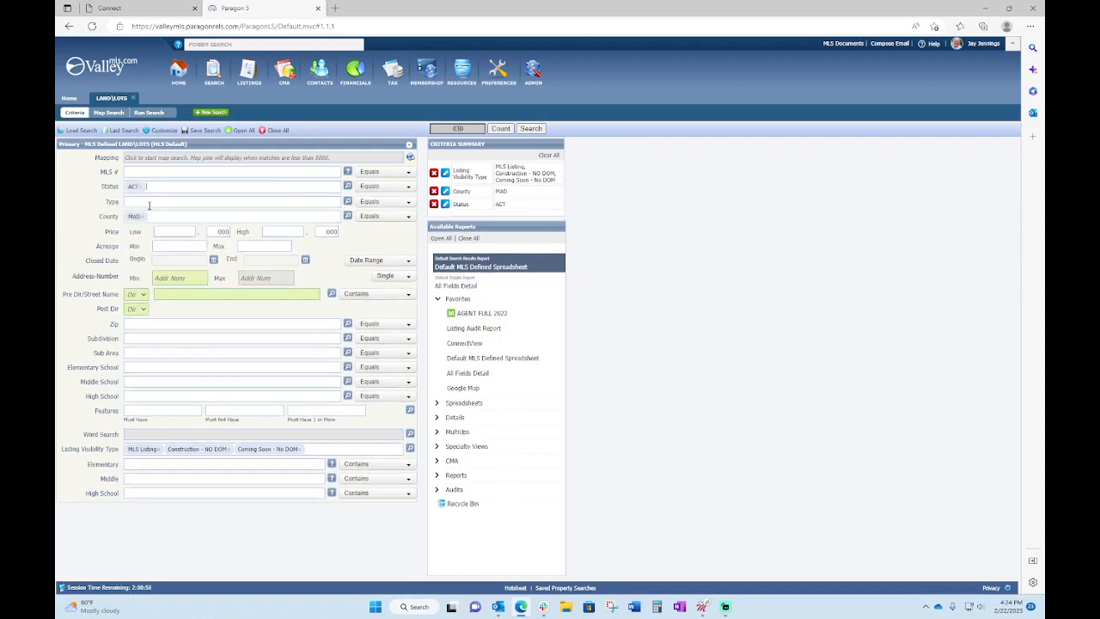
Set the minimum acreage to 100 and run the land search
left_click(175, 247)
key("Tab")
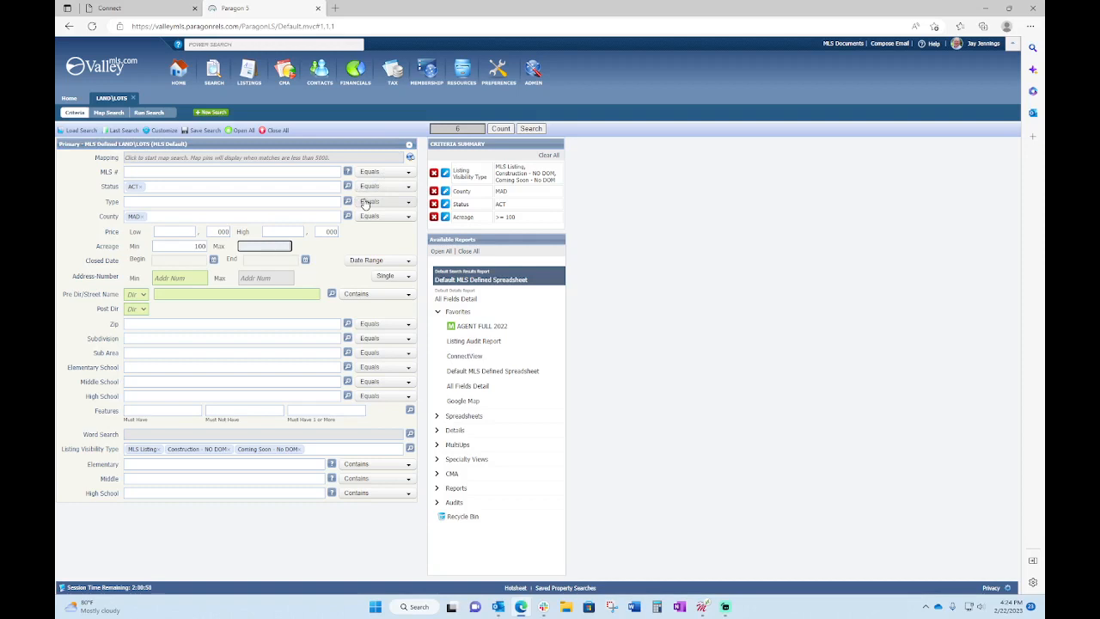
left_click(531, 129)
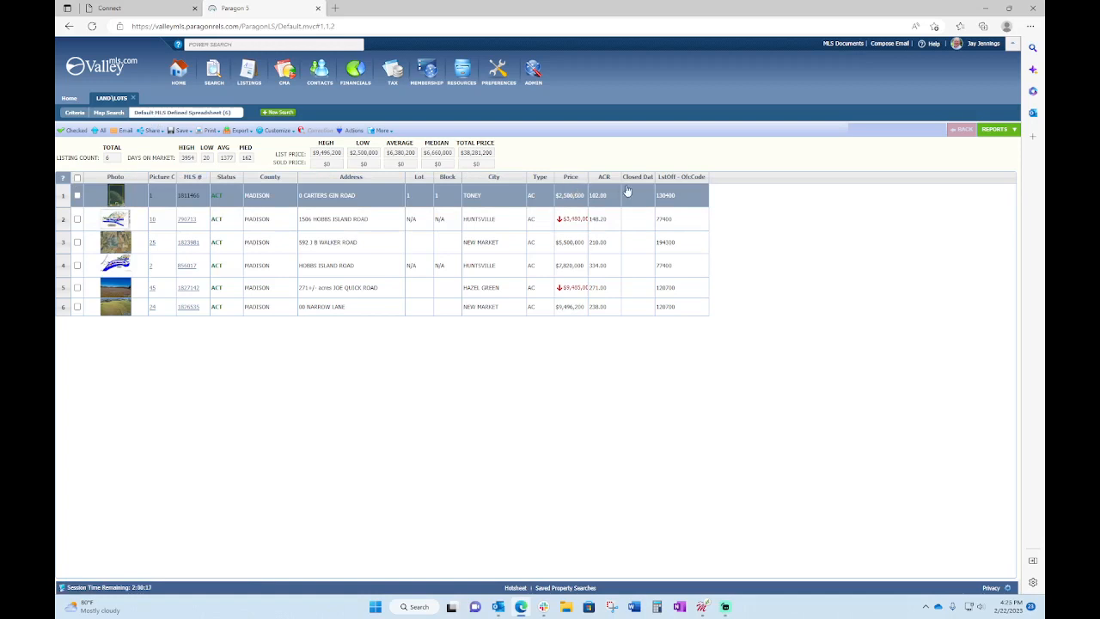
Switch the search results to the MLS Defined Spreadsheet 4 report
left_click(995, 131)
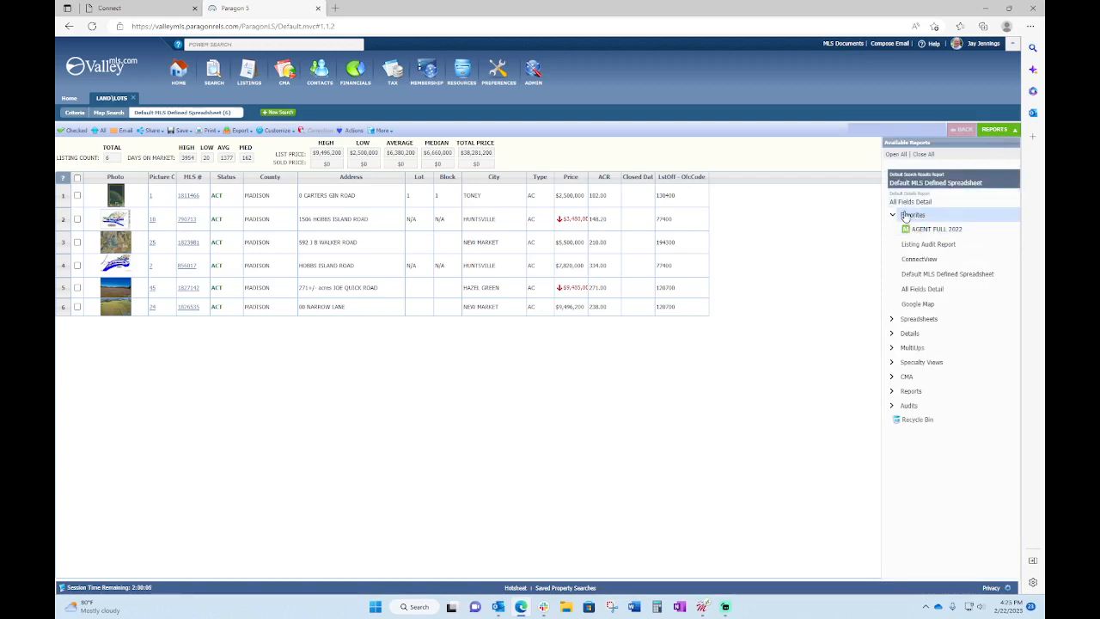
left_click(904, 323)
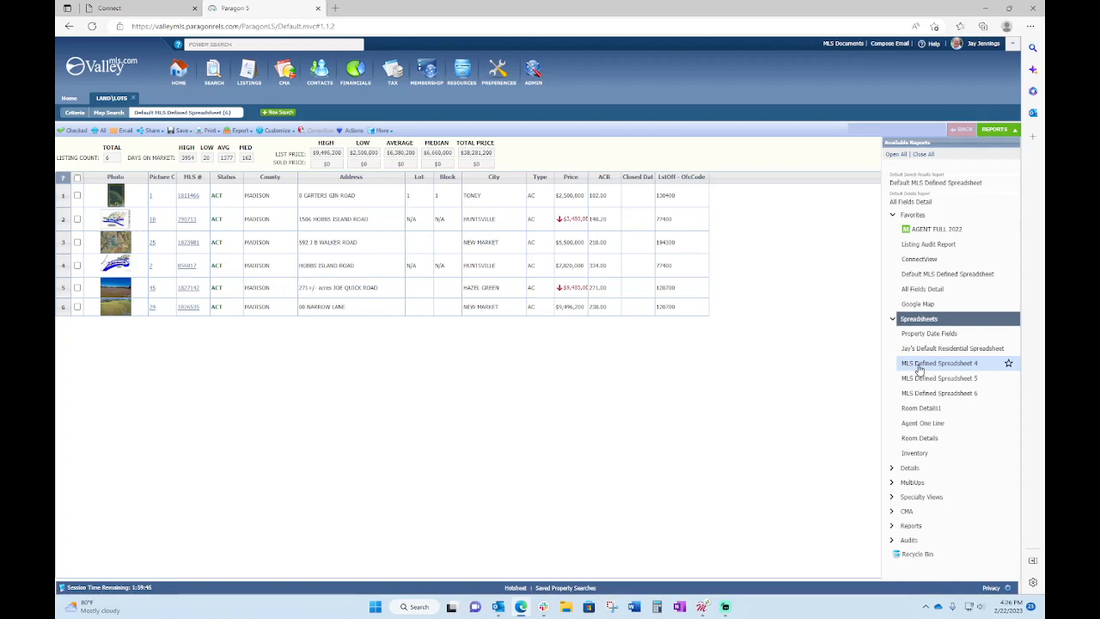
left_click(920, 368)
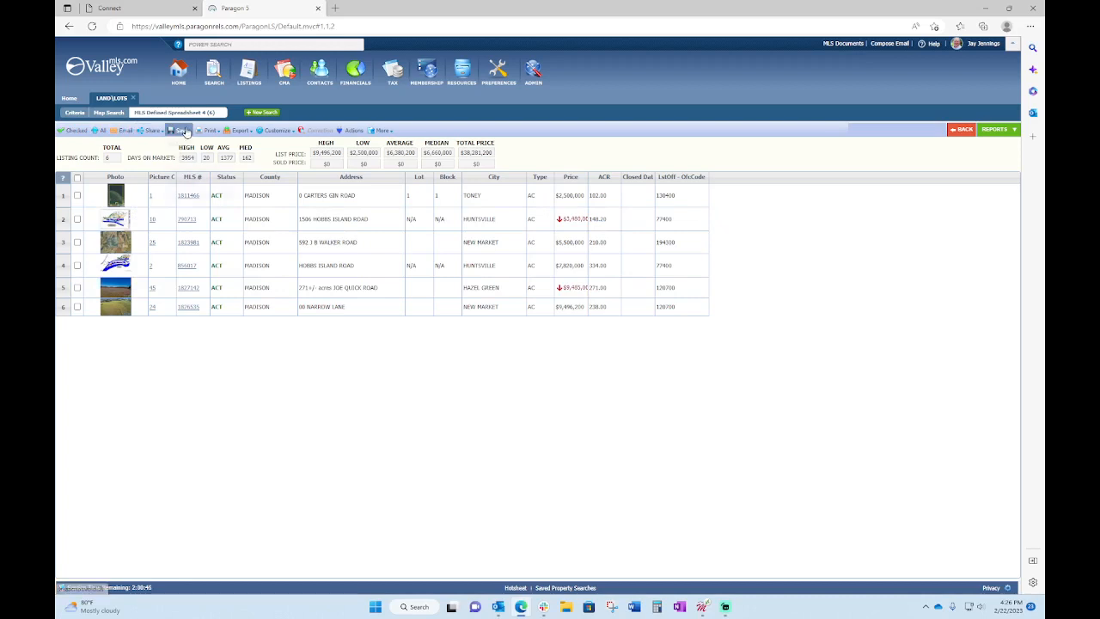
Open the spreadsheet's field customization and rename the spreadsheet to "Large Parcel - Investor spreadsheet"
mouse_move(275, 133)
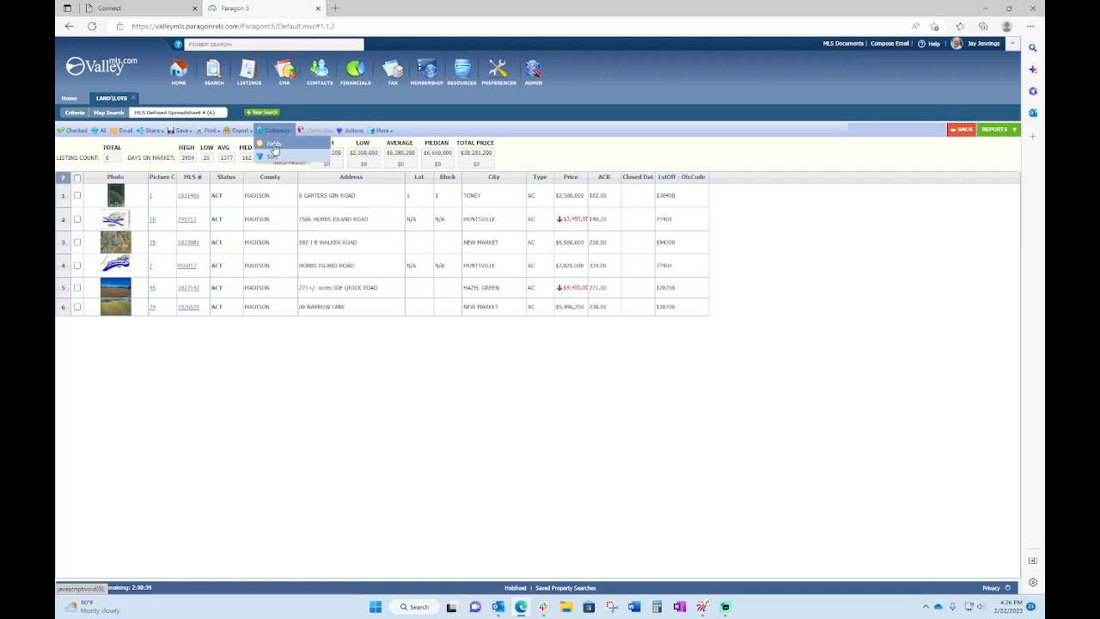
left_click(274, 146)
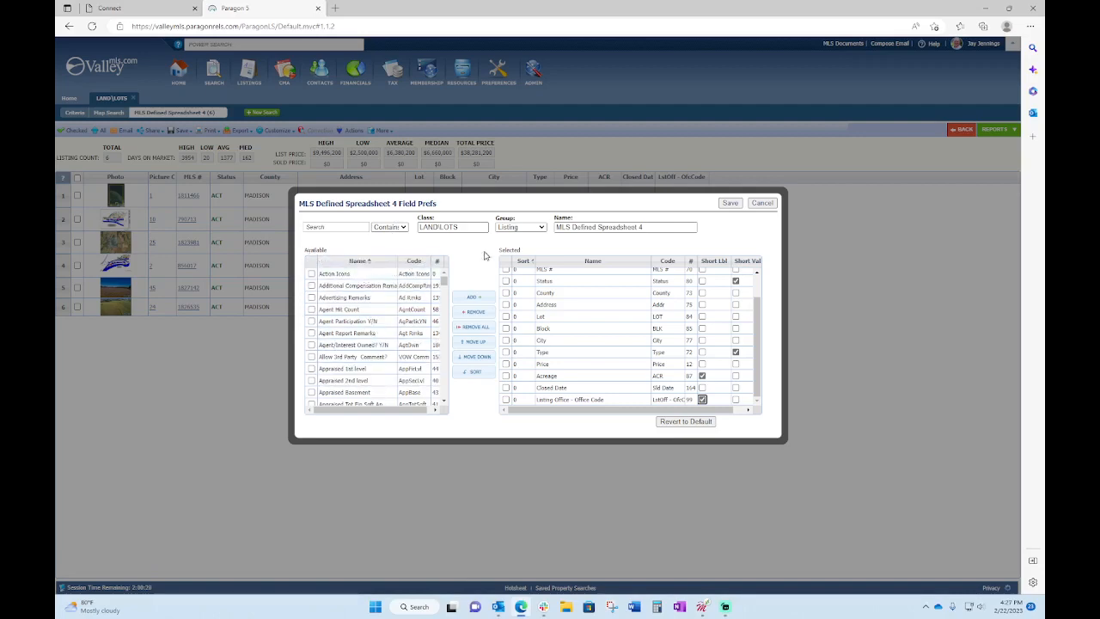
left_click(571, 332)
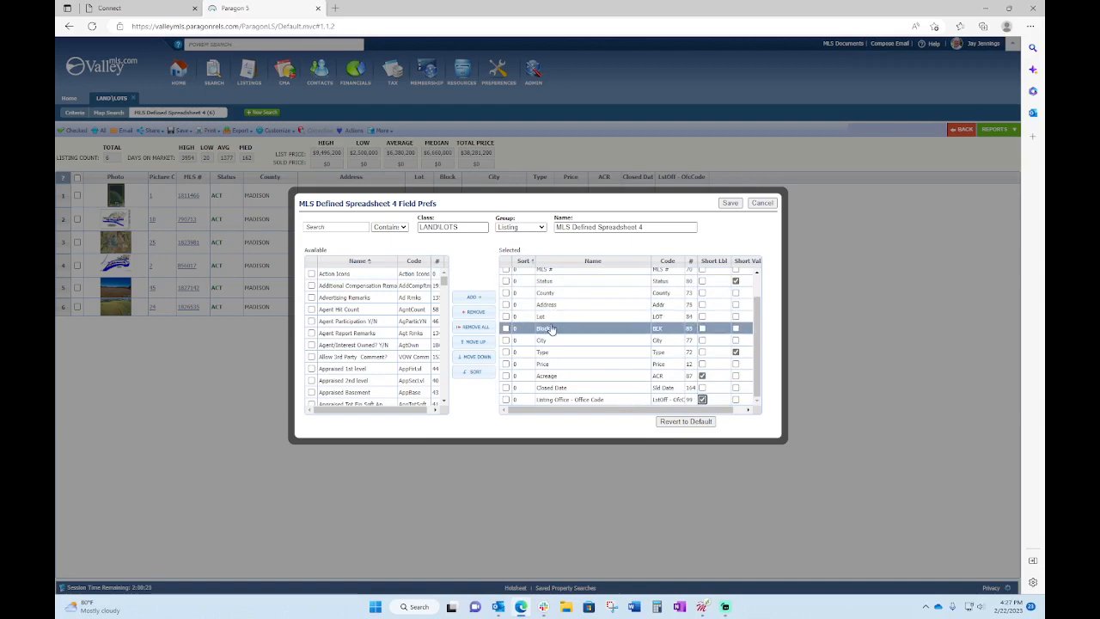
scroll(551, 329, "up", 1)
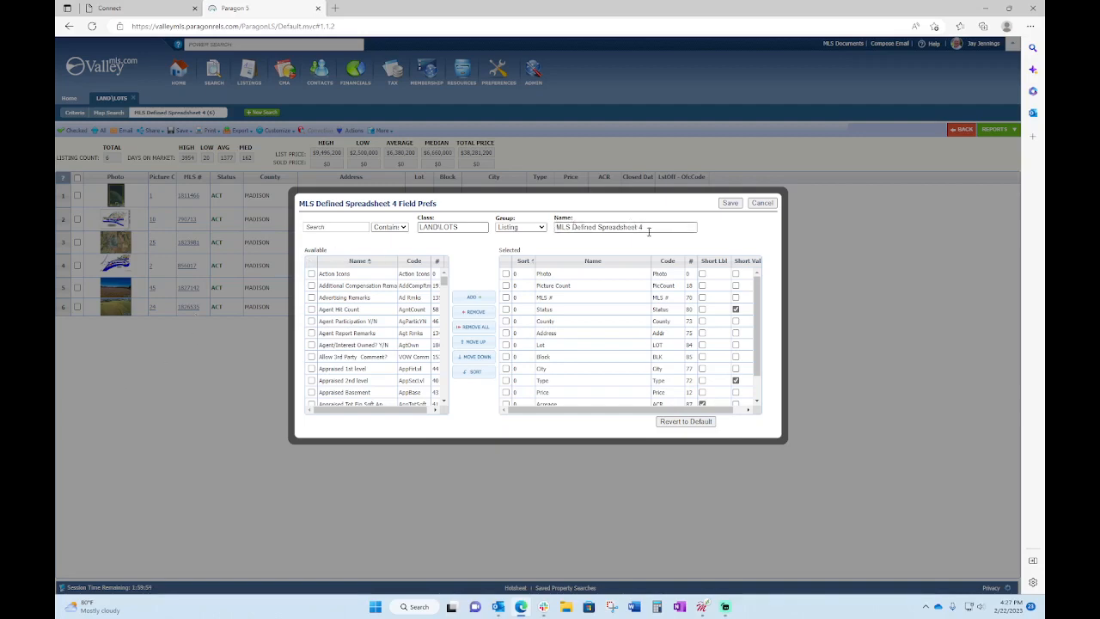
left_click_drag(651, 229, 547, 231)
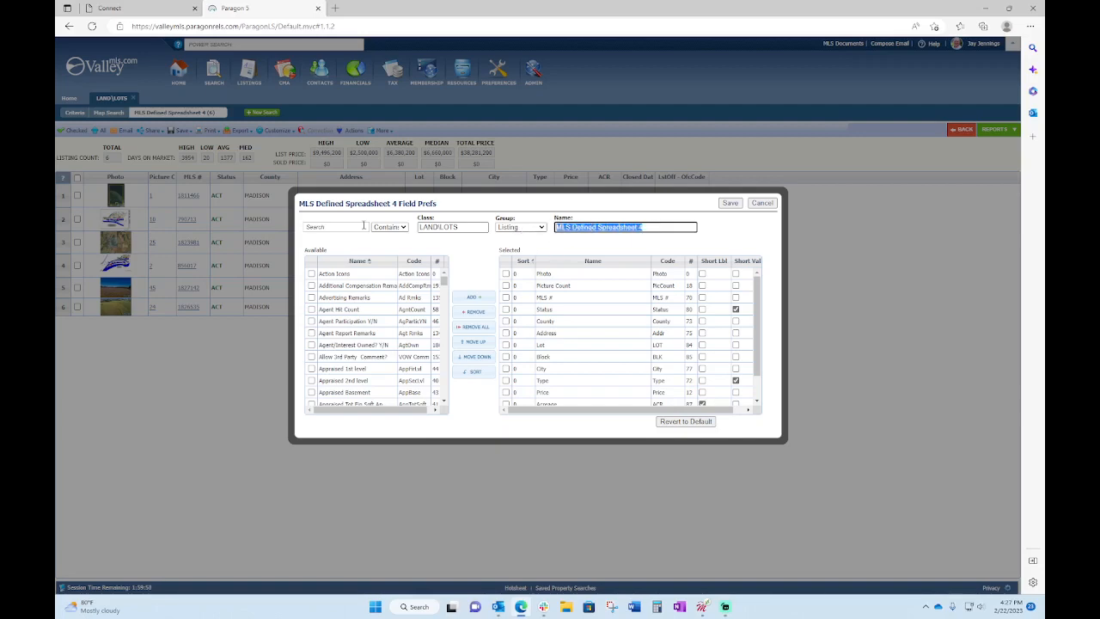
type("La")
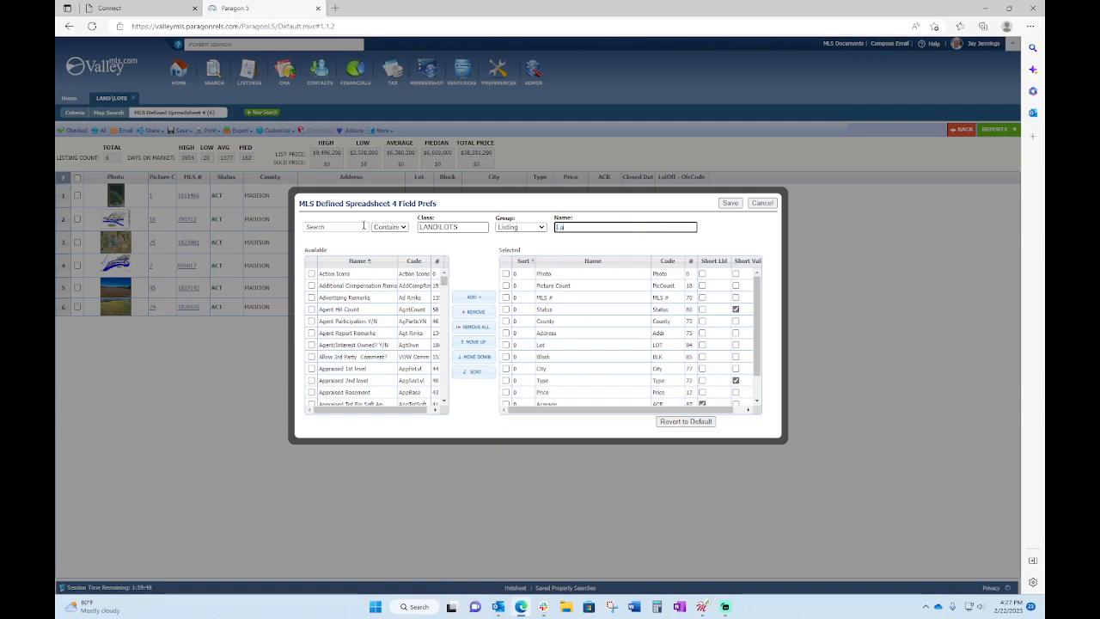
type("rge Parcel - Inves")
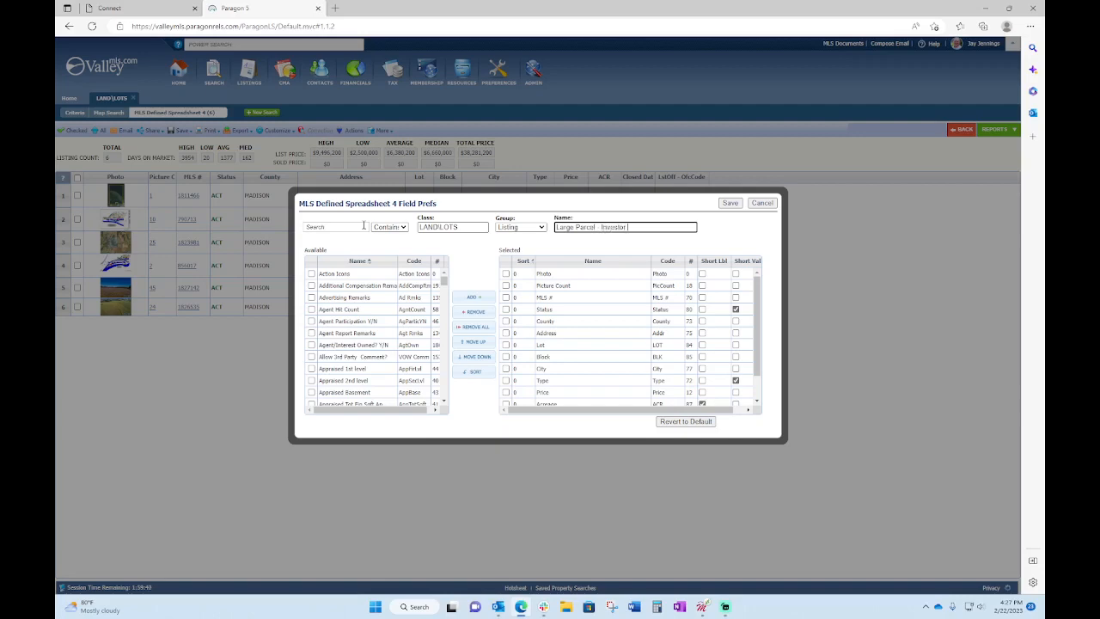
type("tor spreadsheet")
Mark City Limits in the available fields as a column to include in the spreadsheet
scroll(565, 317, "down", 1)
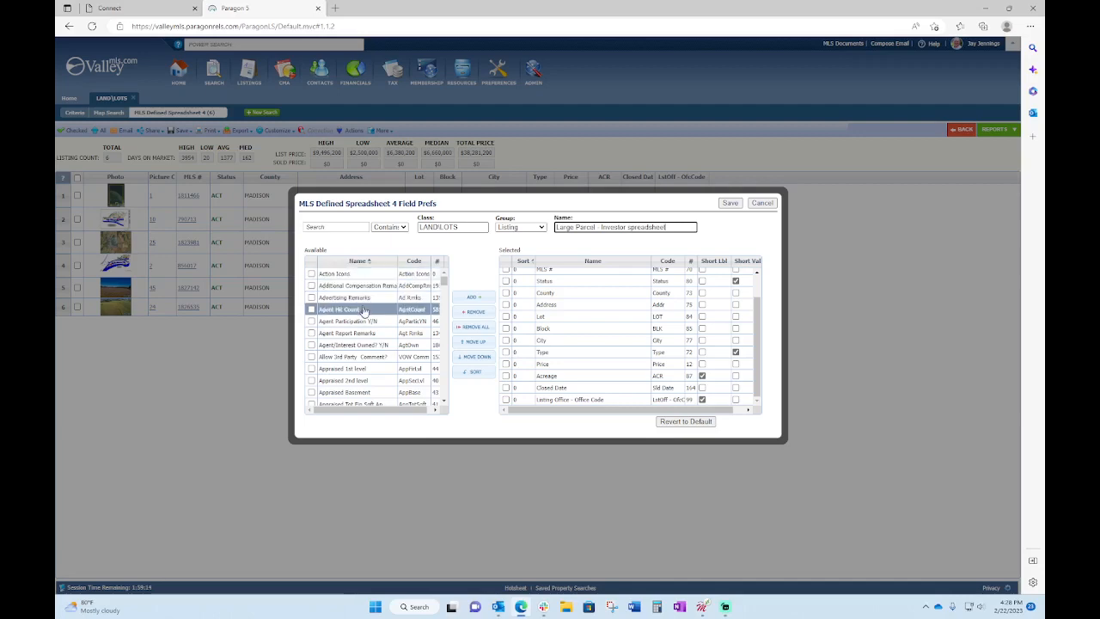
scroll(359, 308, "down", 1)
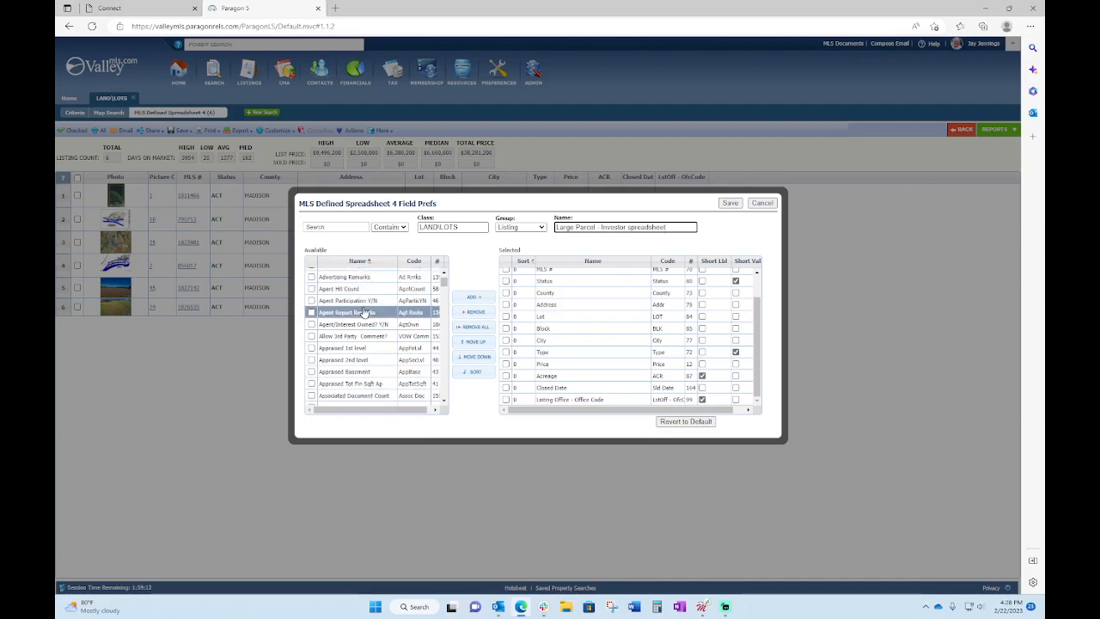
scroll(363, 313, "down", 4)
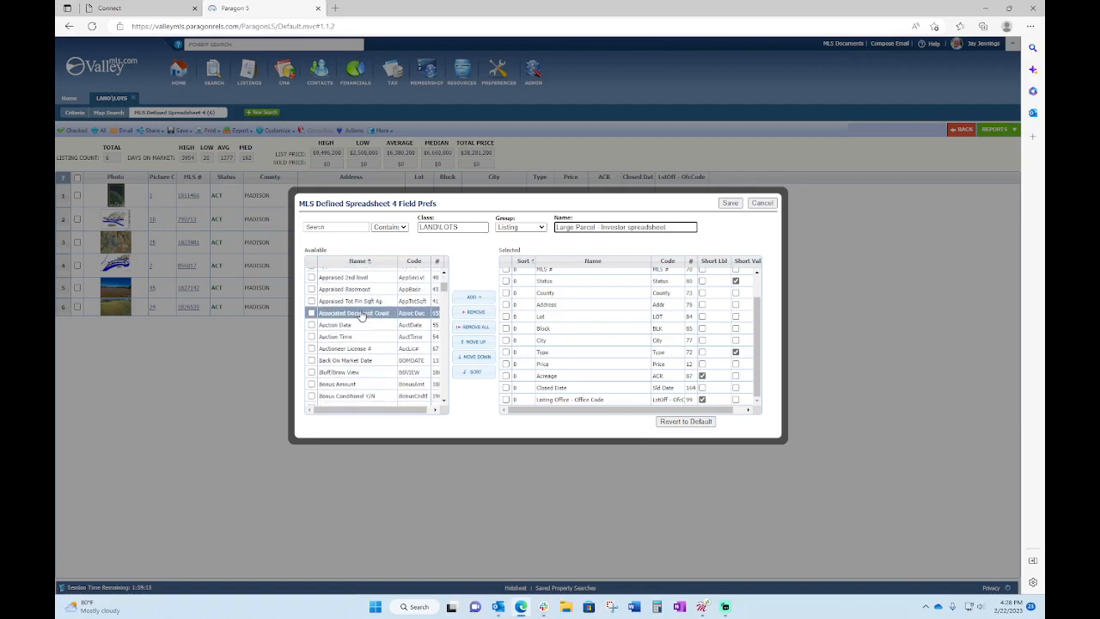
scroll(361, 315, "down", 5)
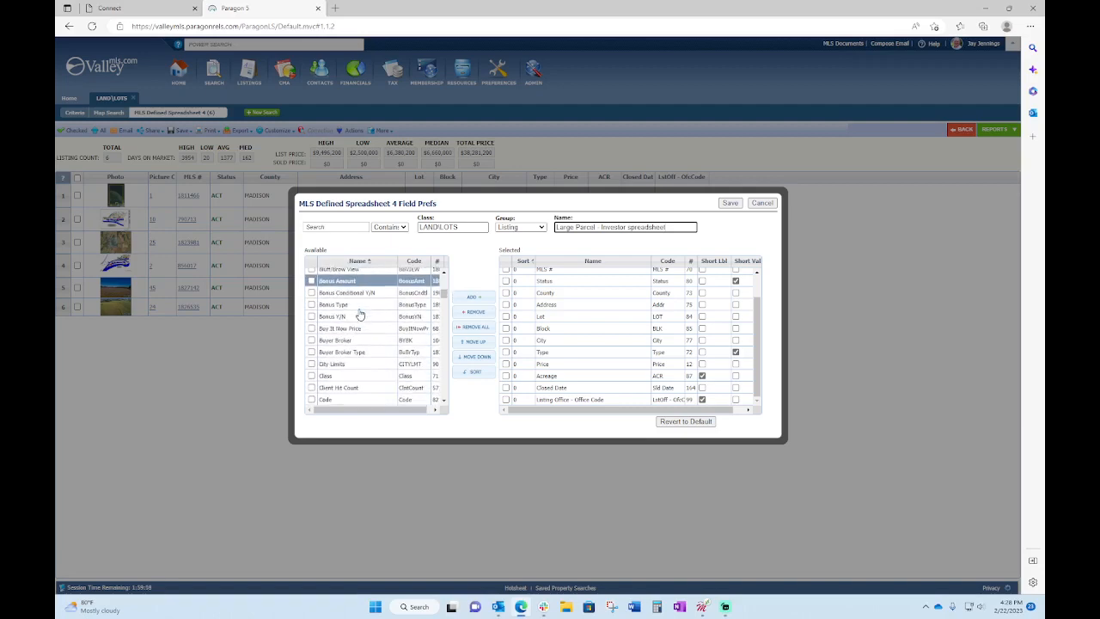
scroll(361, 316, "down", 5)
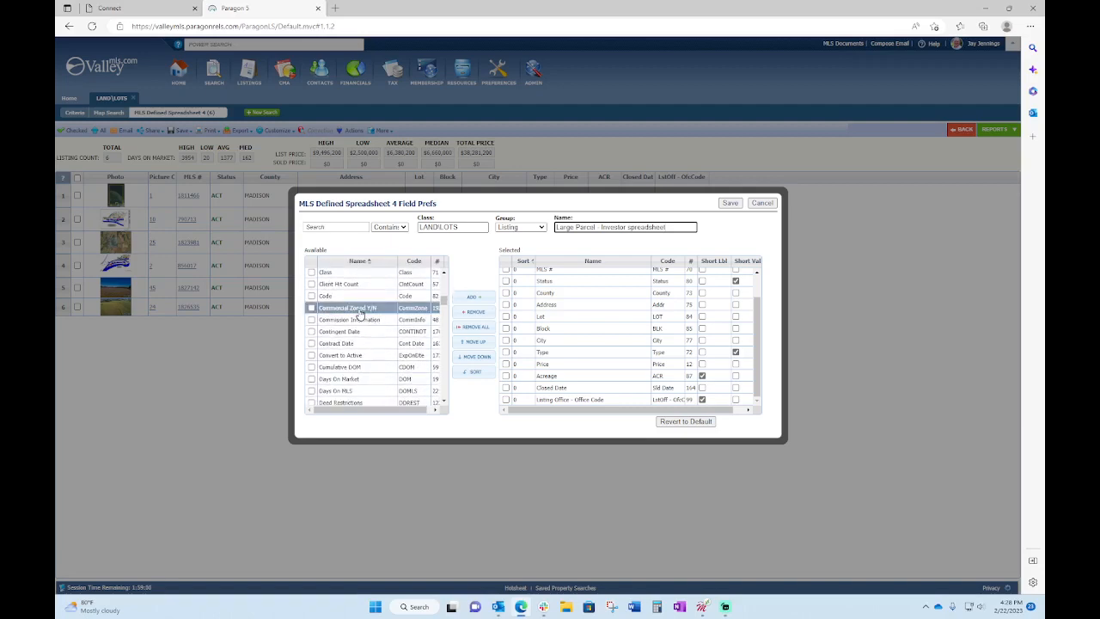
scroll(360, 314, "up", 1)
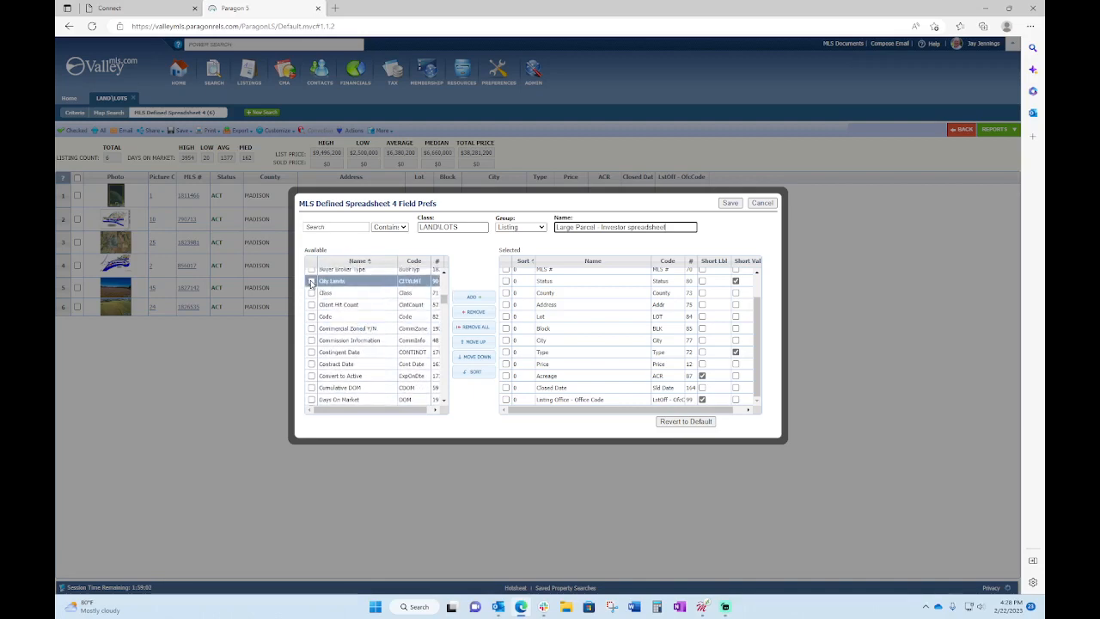
left_click(312, 282)
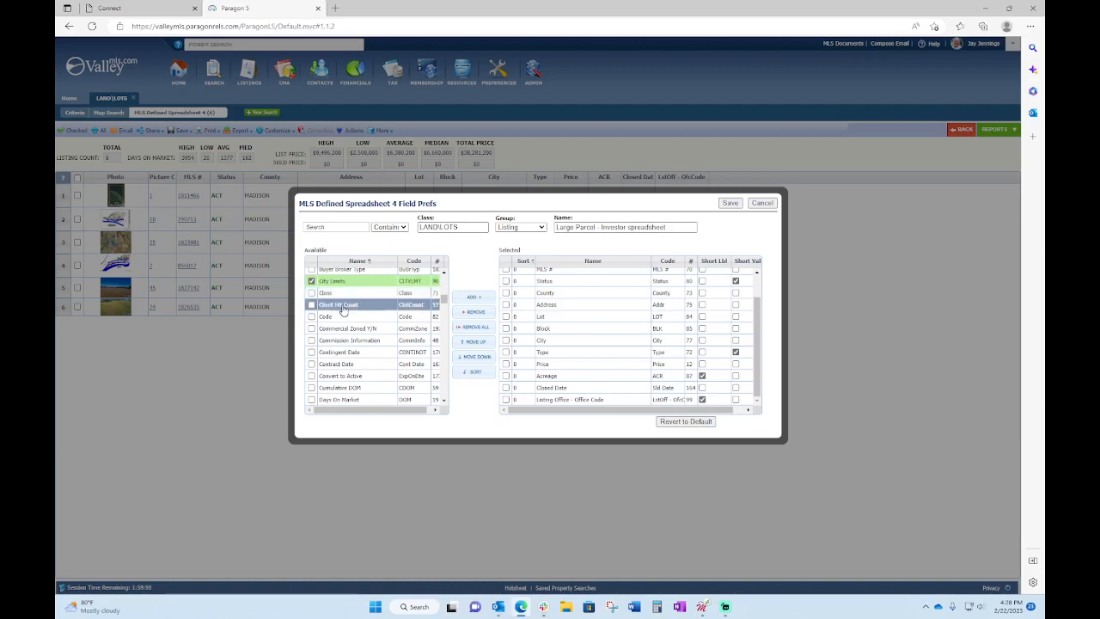
Also mark the available fields Days On Market, Deed Restrictions, Farm Animals Allowed and Frontage
scroll(343, 310, "down", 1)
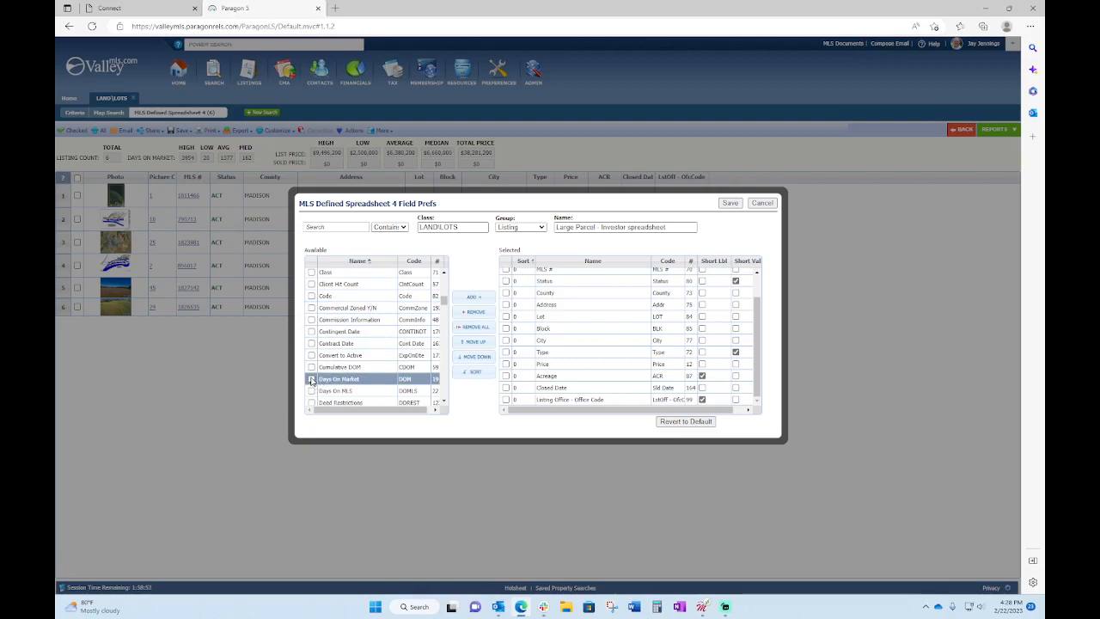
left_click(311, 381)
scroll(322, 382, "down", 1)
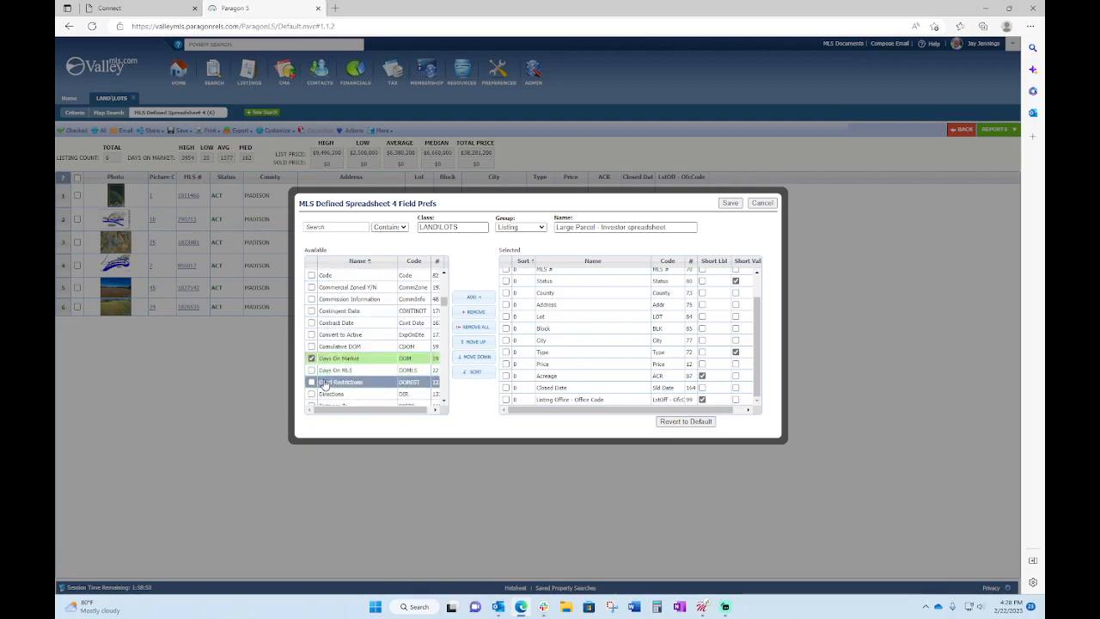
left_click(312, 382)
scroll(366, 319, "down", 3)
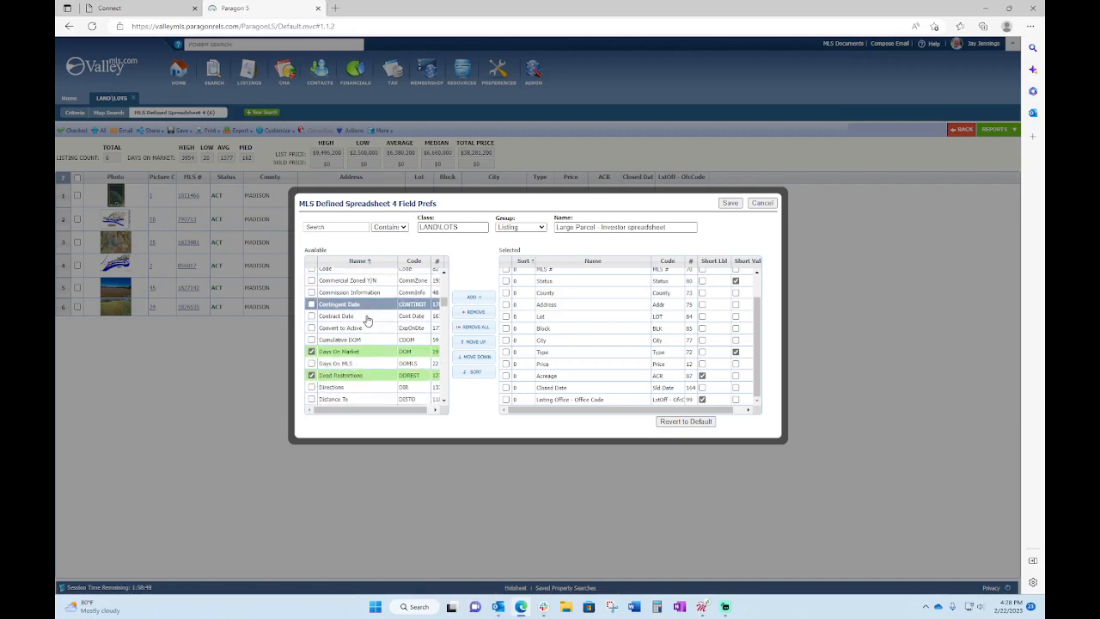
scroll(367, 322, "down", 4)
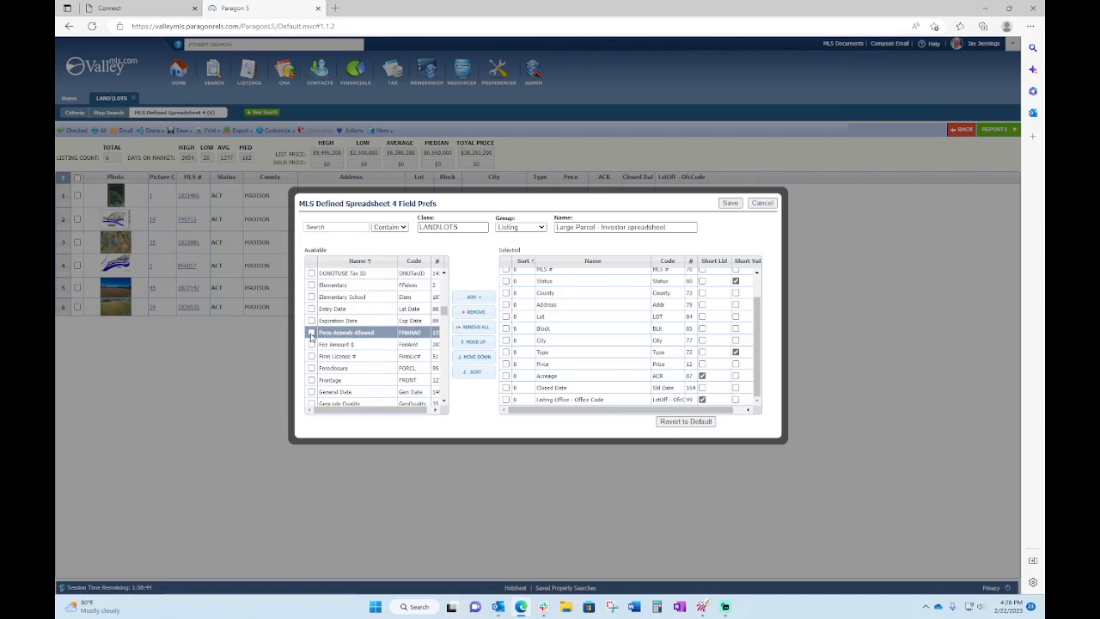
left_click(311, 336)
scroll(311, 340, "down", 1)
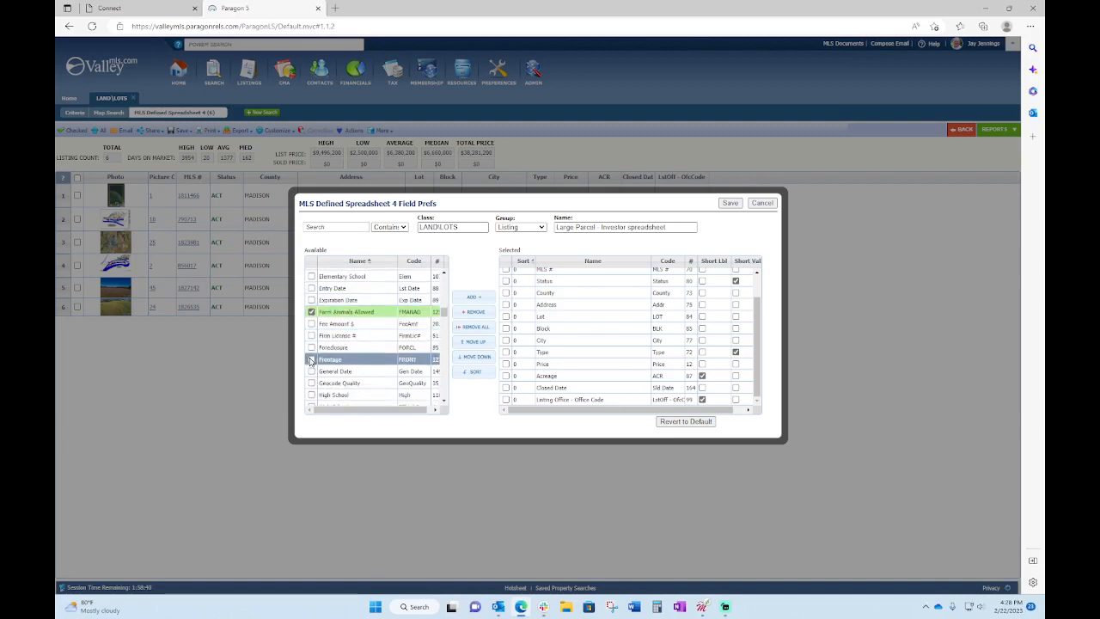
left_click(311, 361)
scroll(369, 331, "down", 2)
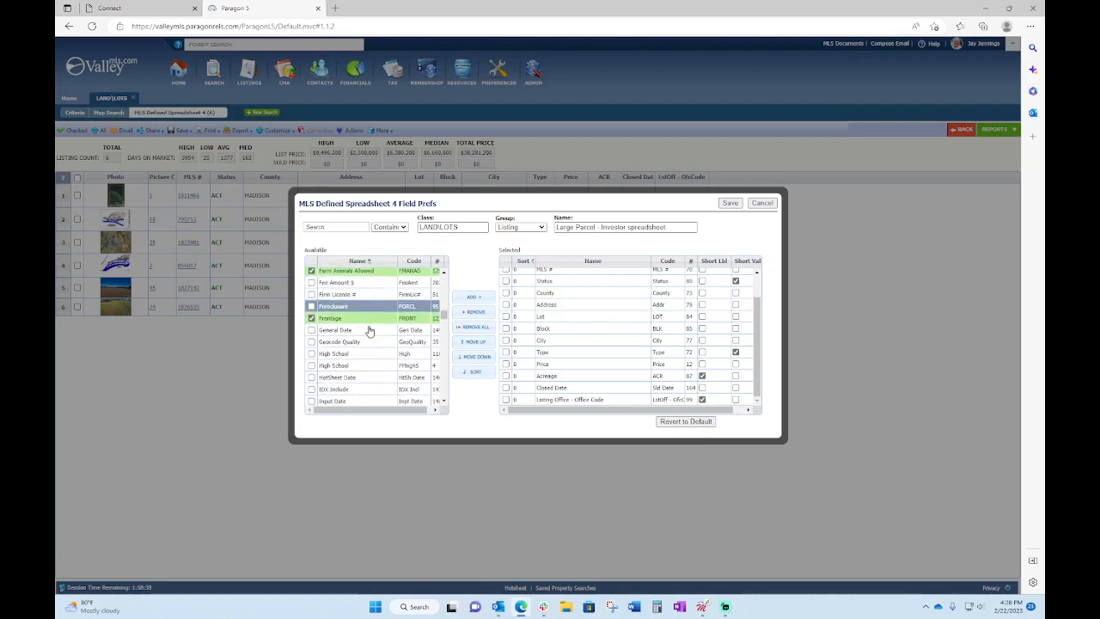
scroll(369, 331, "down", 2)
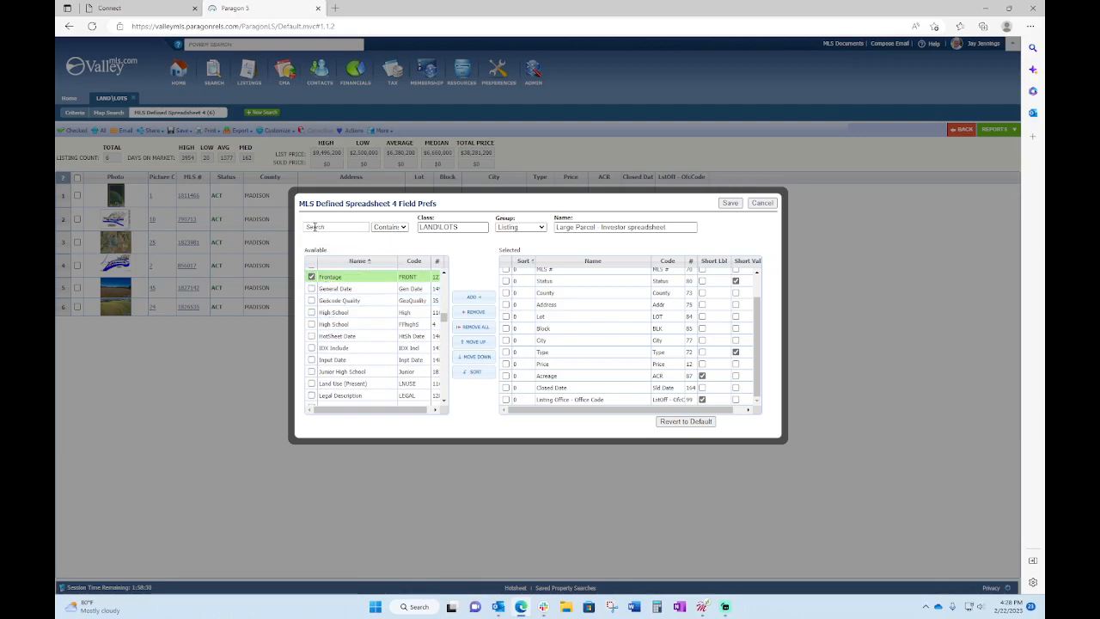
left_click(315, 227)
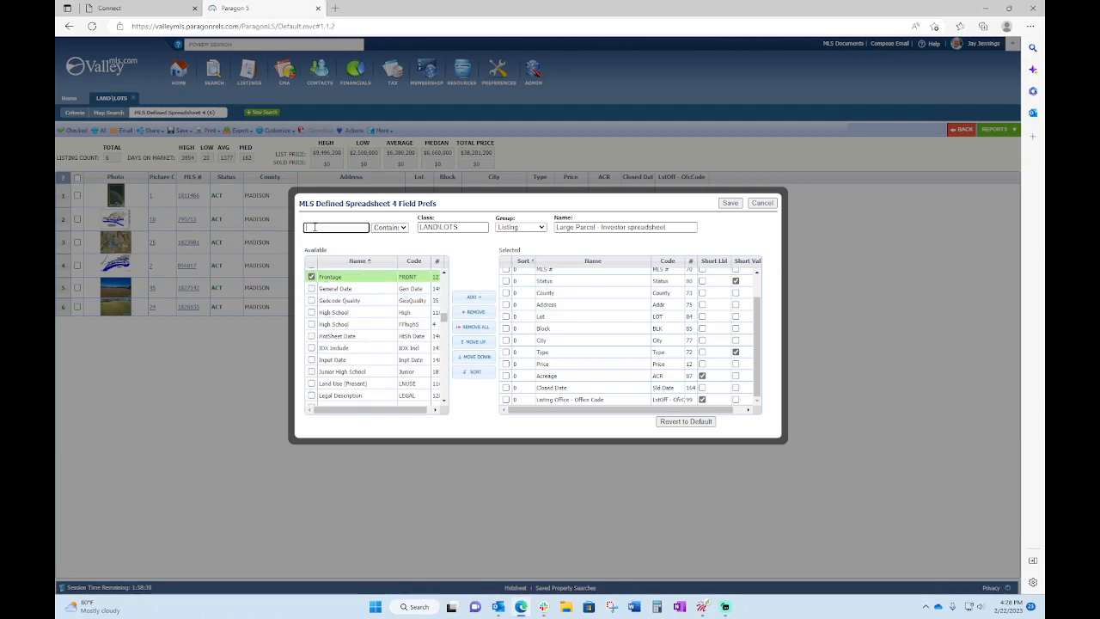
left_click(341, 300)
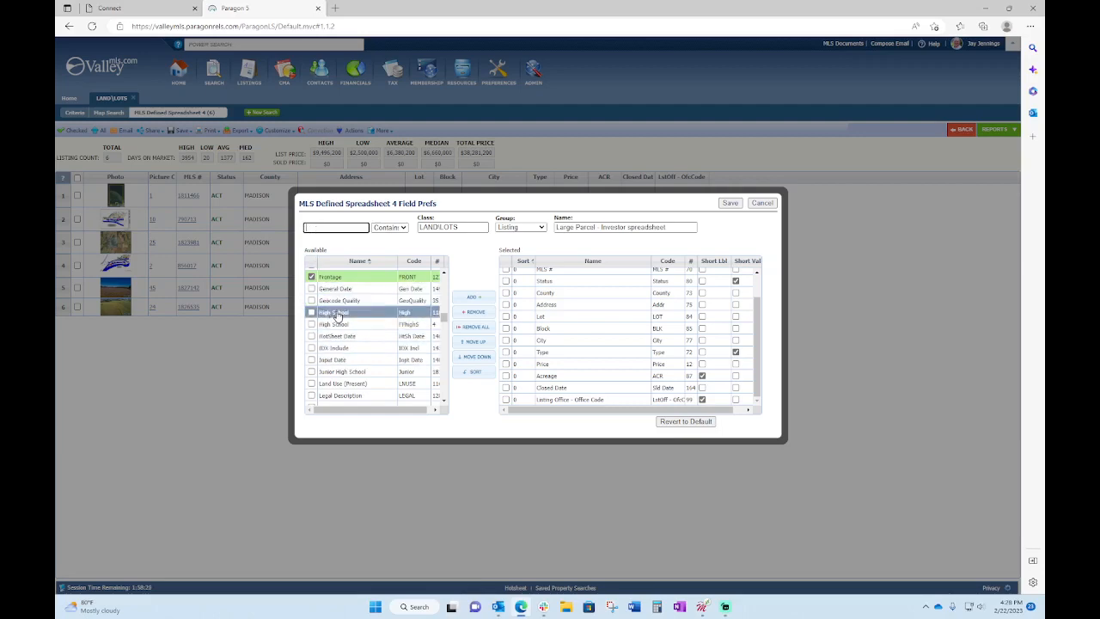
Mark the available fields Land Use (Present), Lot Faces and Lot Size for inclusion in the spreadsheet
scroll(348, 327, "down", 2)
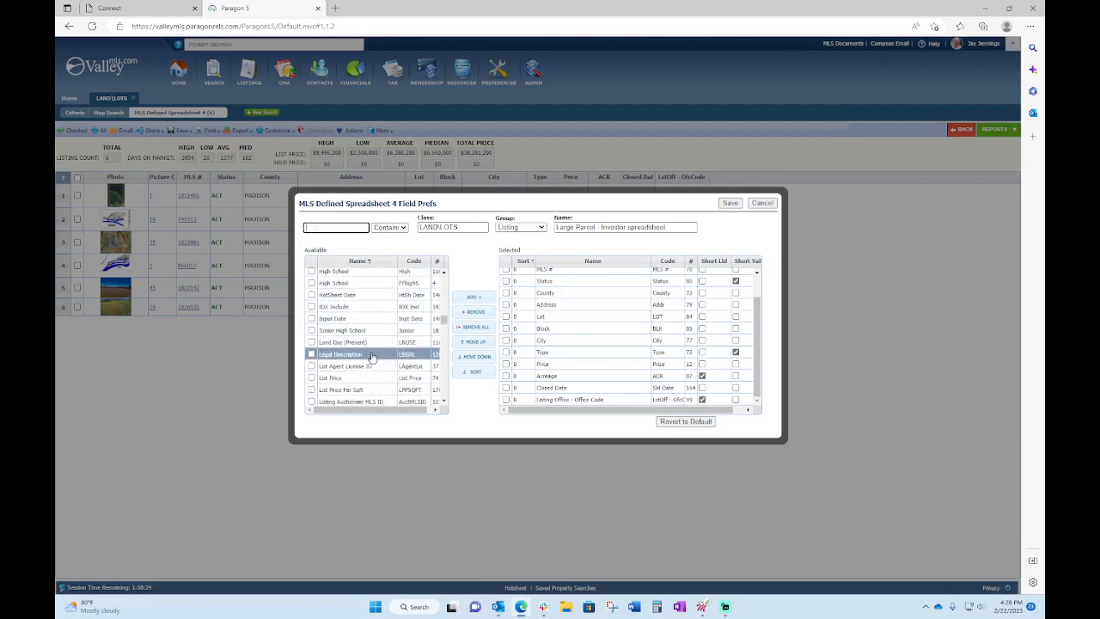
left_click(312, 343)
scroll(352, 331, "down", 2)
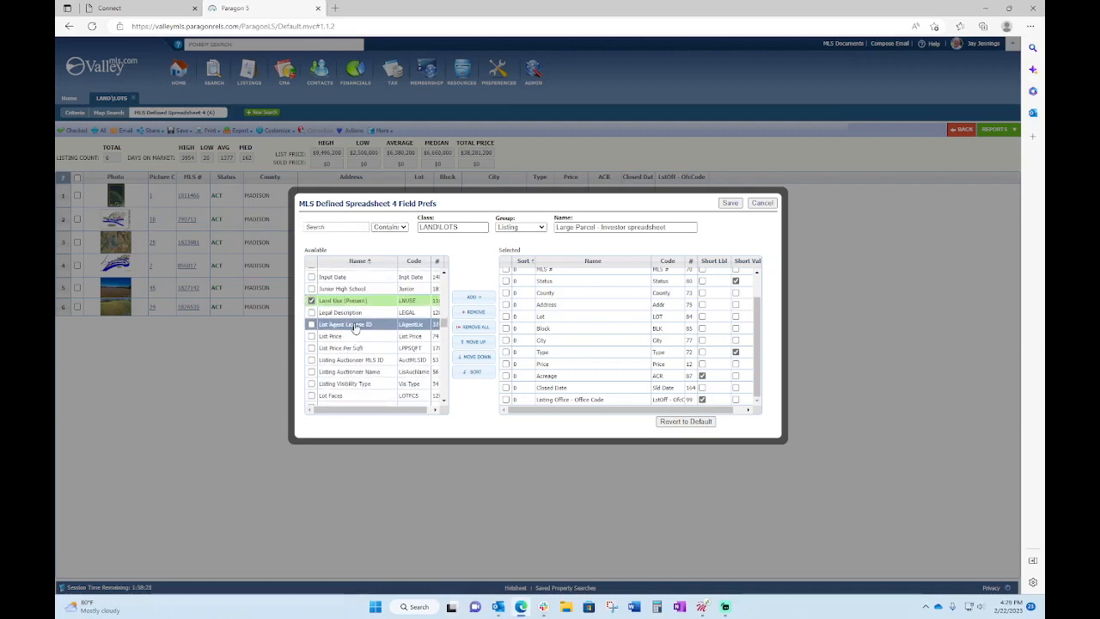
scroll(353, 326, "down", 2)
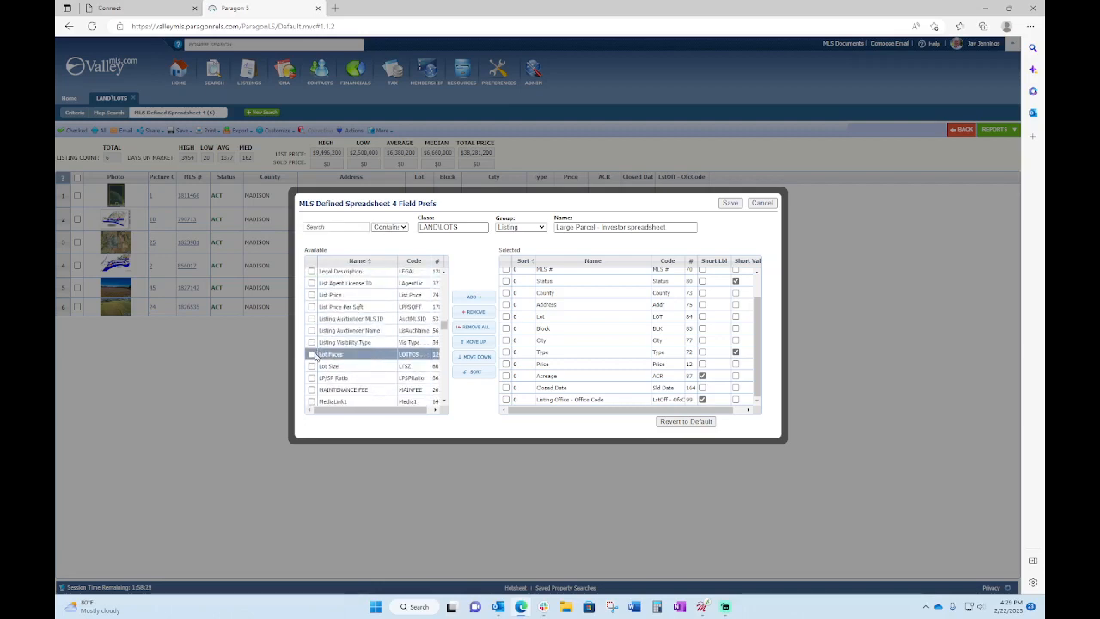
left_click(311, 354)
left_click(311, 366)
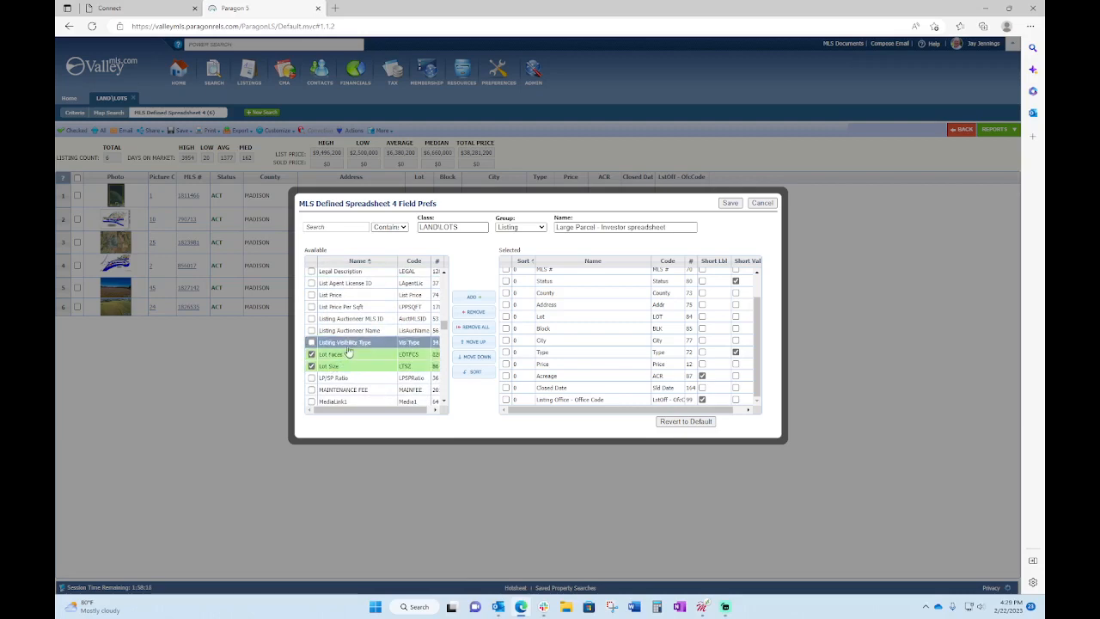
Mark the available fields Mobile Home Allowed, PARCEL # and Pasture Acres as well
scroll(344, 344, "down", 2)
scroll(351, 327, "down", 3)
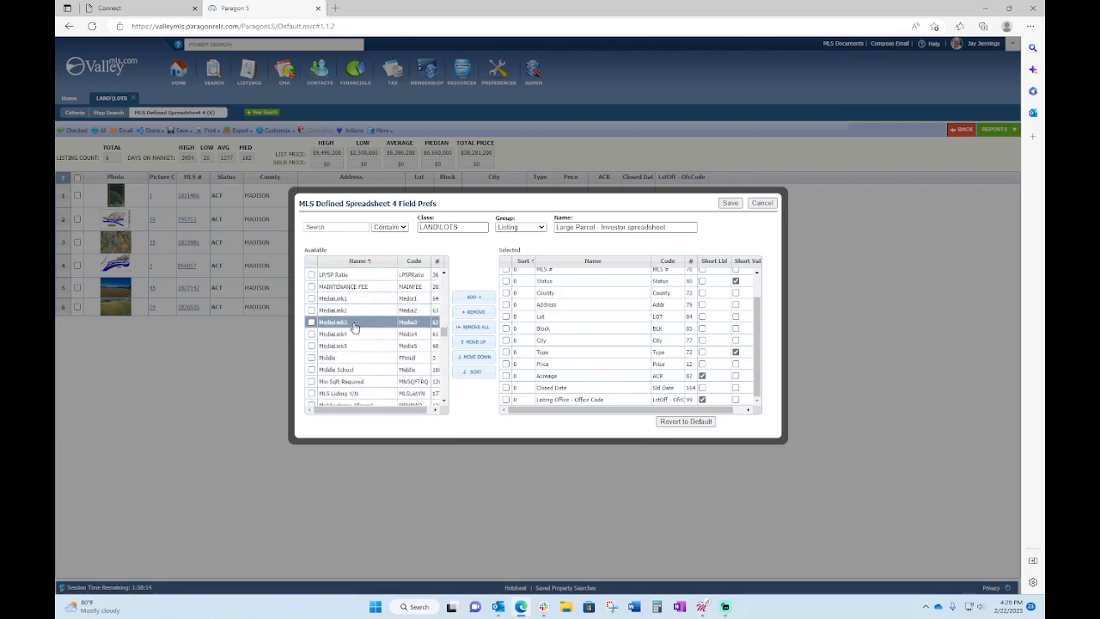
scroll(353, 328, "down", 3)
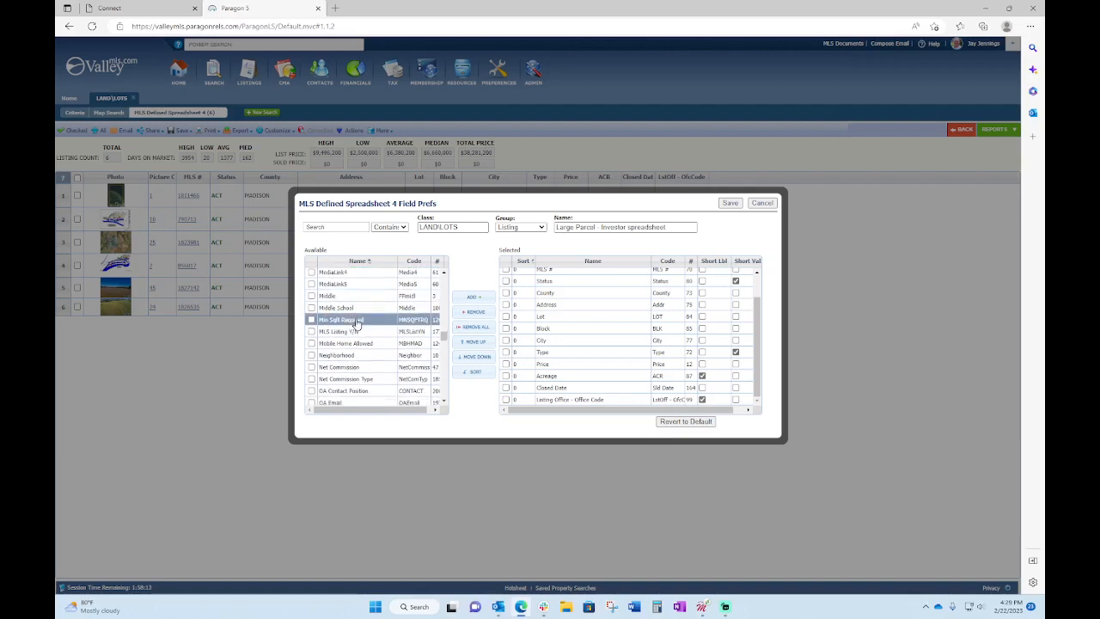
scroll(327, 335, "down", 1)
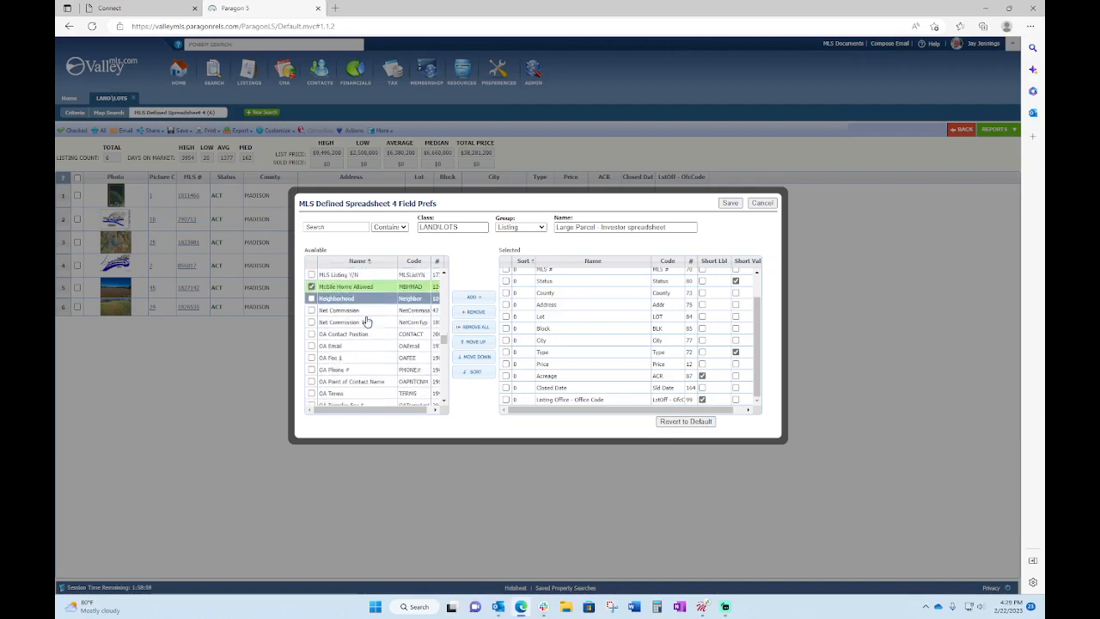
scroll(365, 319, "down", 5)
scroll(365, 320, "down", 5)
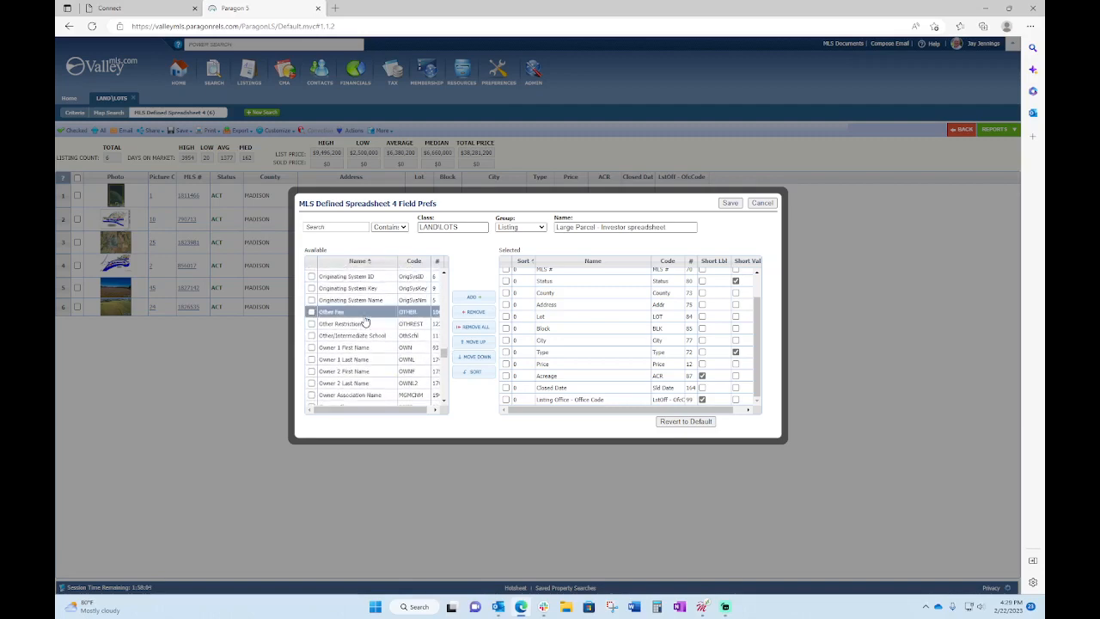
scroll(365, 320, "down", 4)
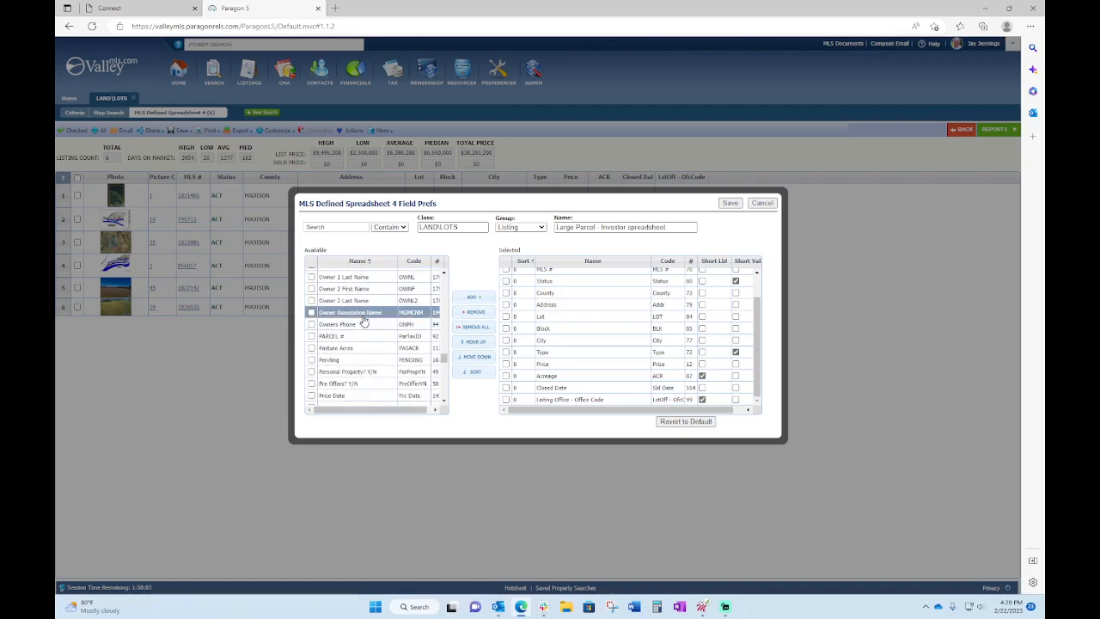
left_click(311, 347)
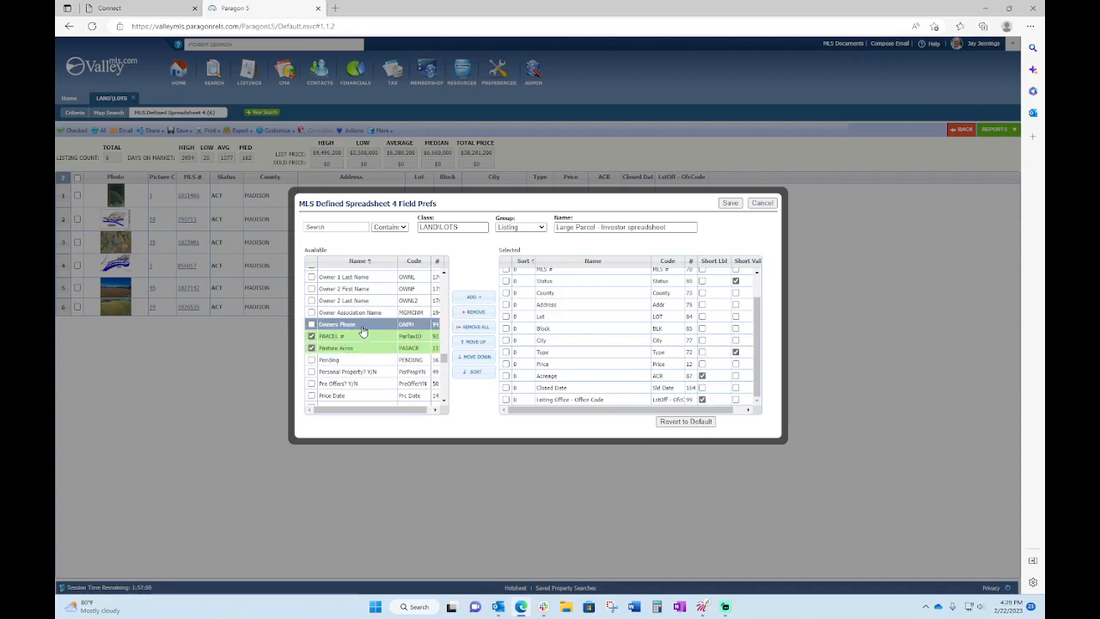
Mark Tax Amount, Tillable Acres and Topography, and add all marked fields to the selected columns
scroll(359, 332, "down", 2)
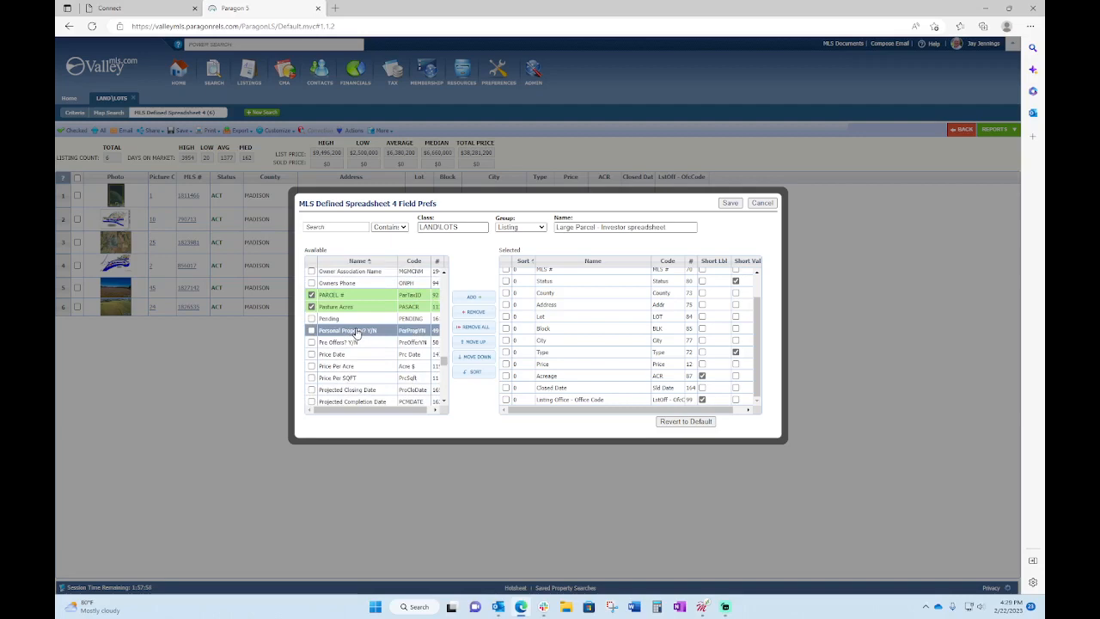
scroll(357, 332, "down", 3)
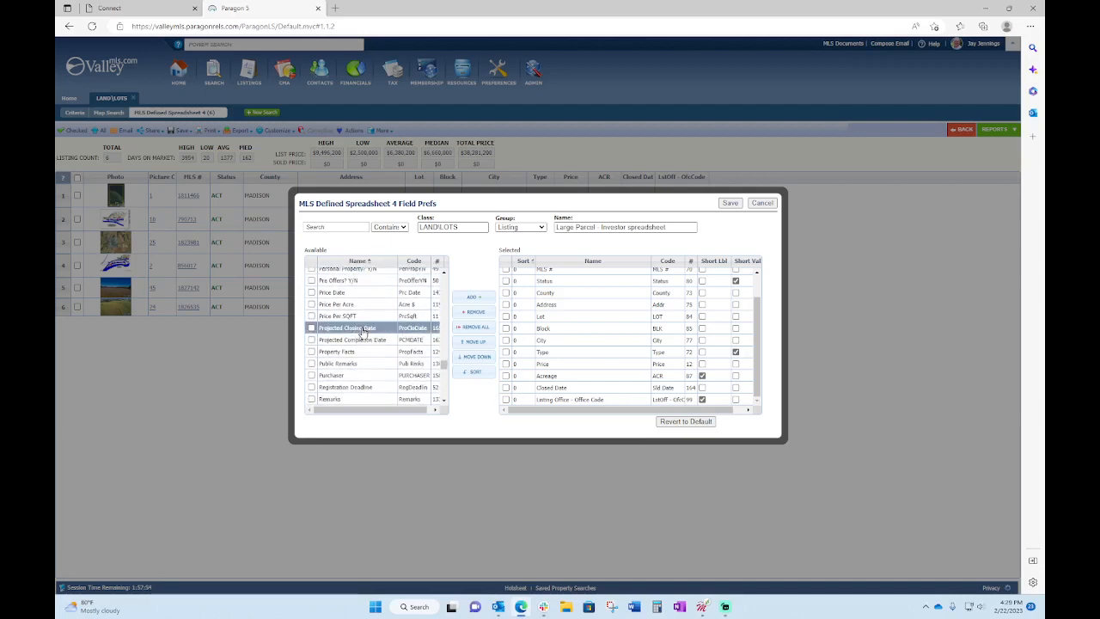
scroll(362, 334, "down", 6)
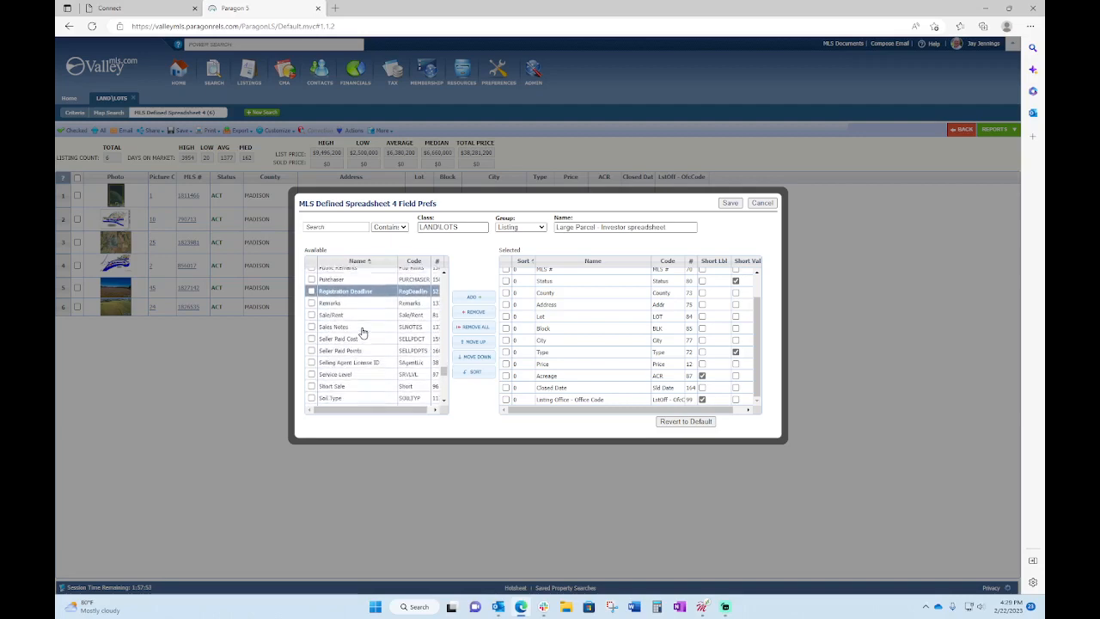
scroll(362, 334, "down", 6)
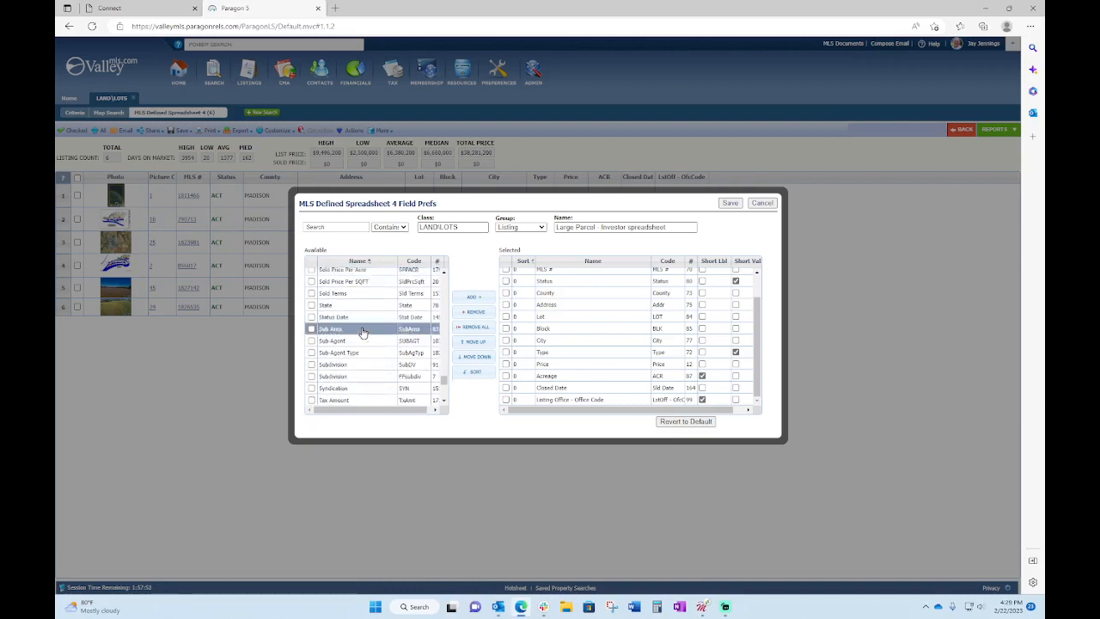
scroll(362, 333, "down", 1)
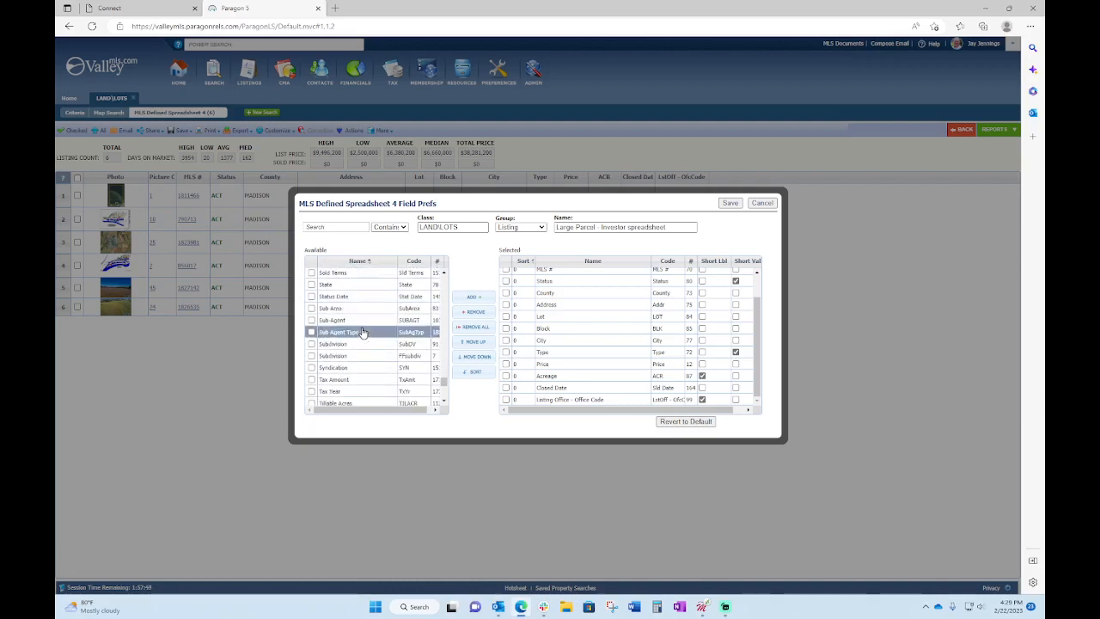
scroll(362, 333, "down", 2)
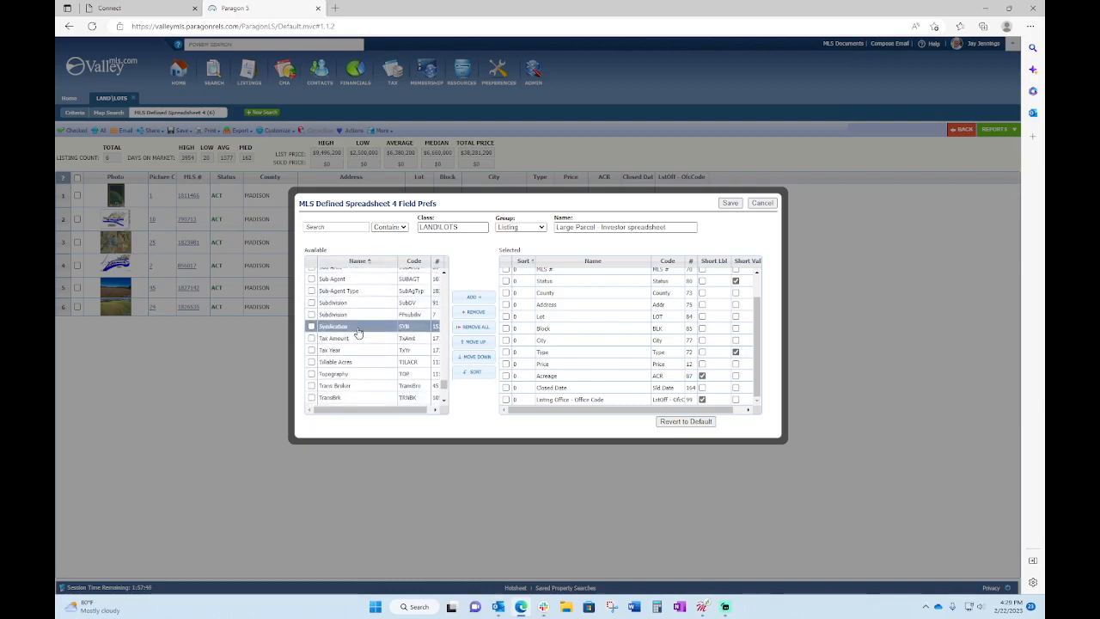
left_click(312, 339)
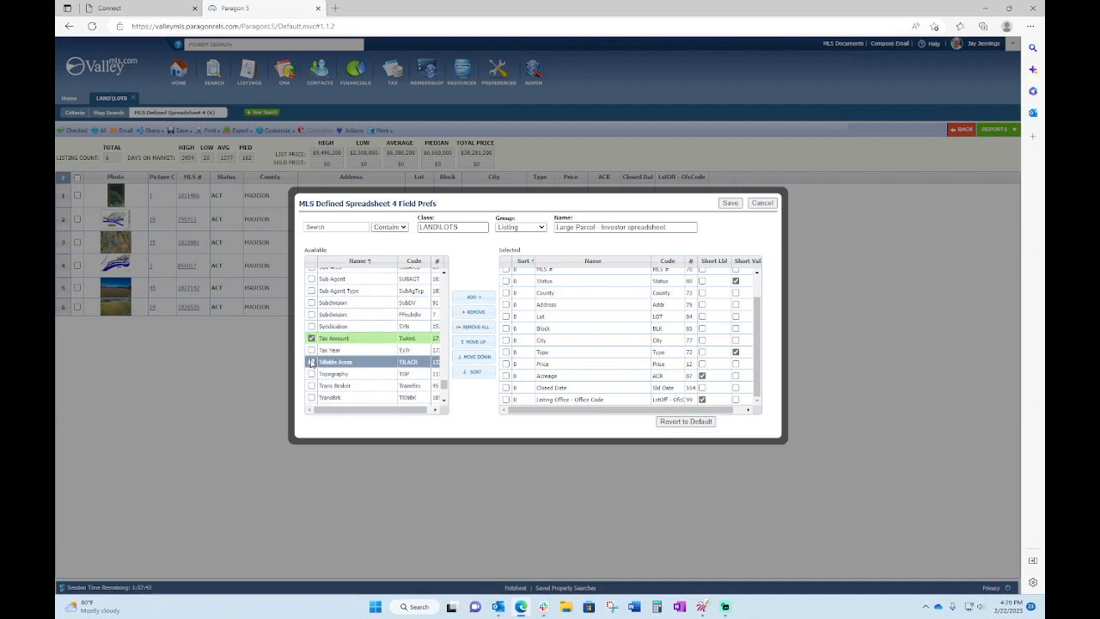
left_click(312, 363)
left_click(313, 374)
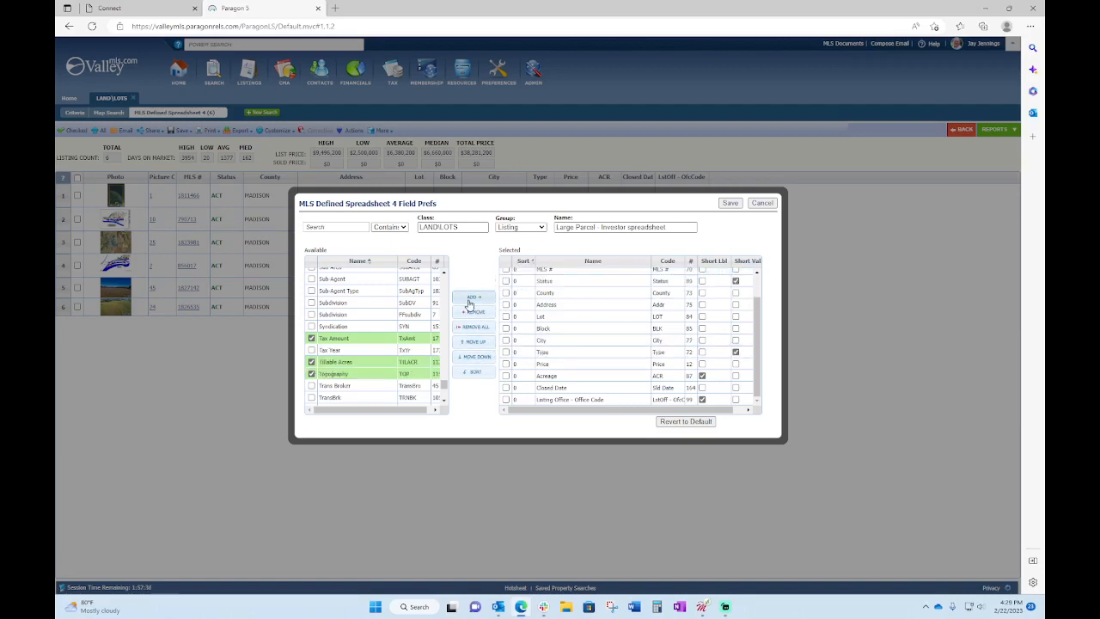
left_click(471, 301)
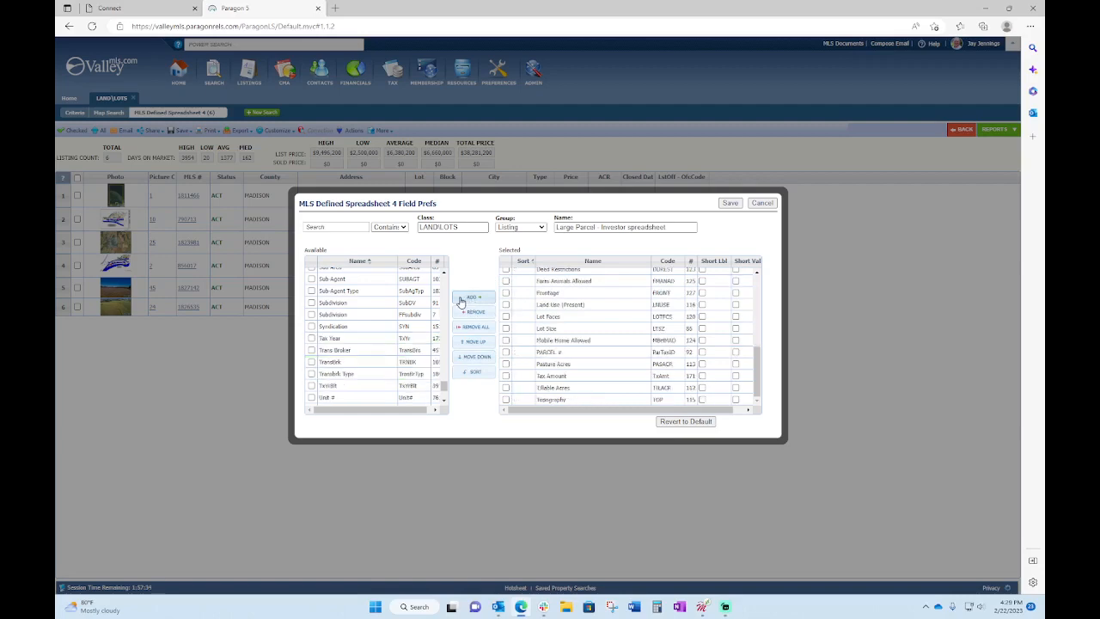
Save the spreadsheet's field preferences with the added columns
left_click(584, 332)
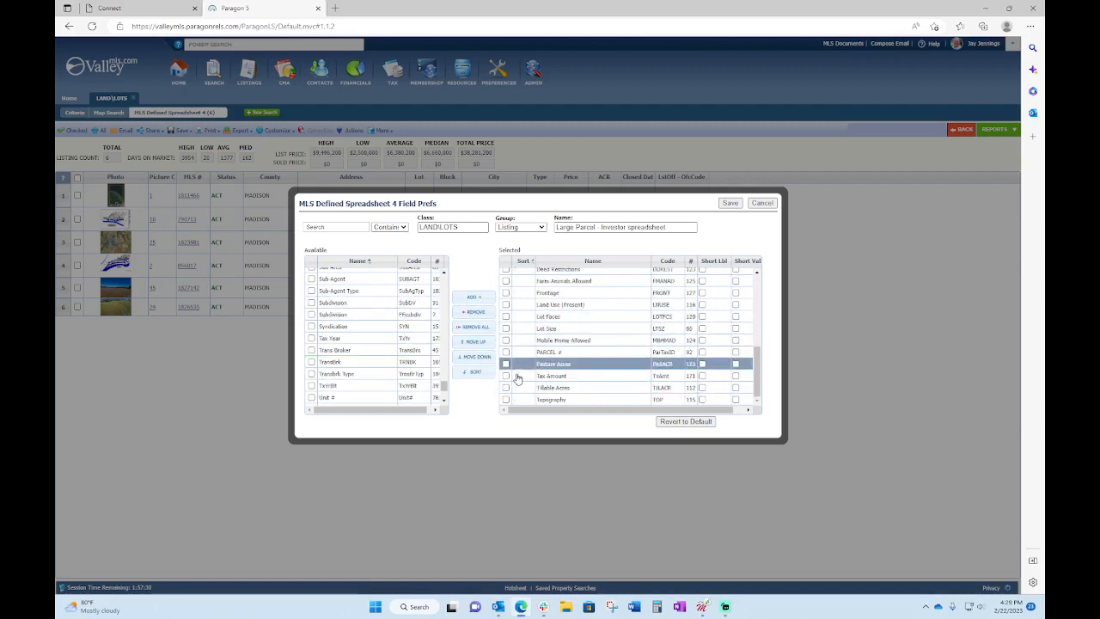
scroll(555, 378, "up", 5)
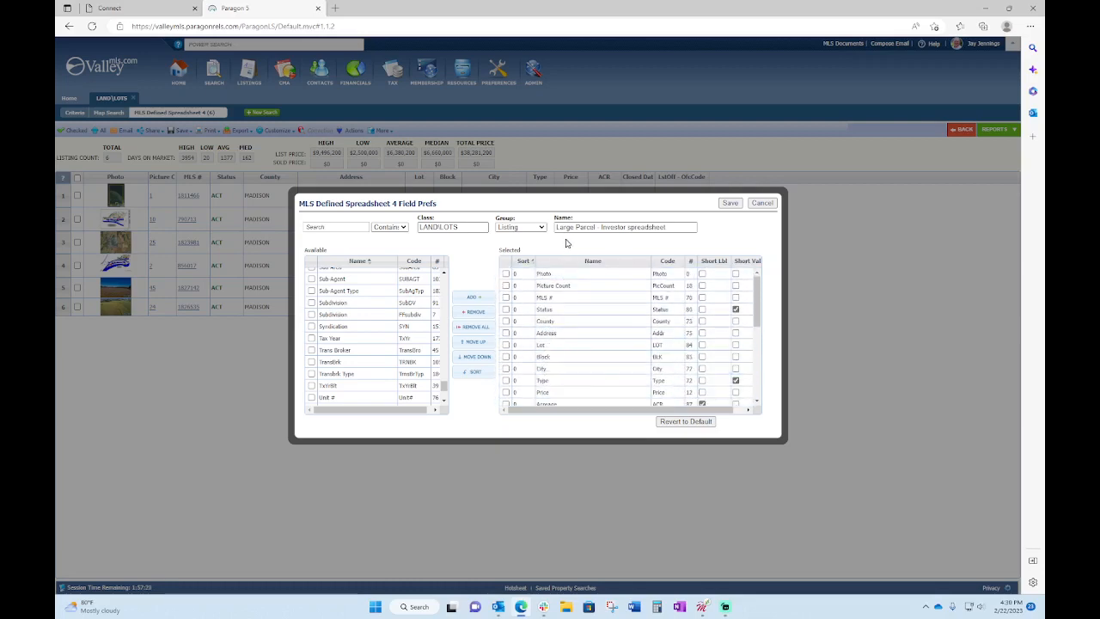
left_click(730, 204)
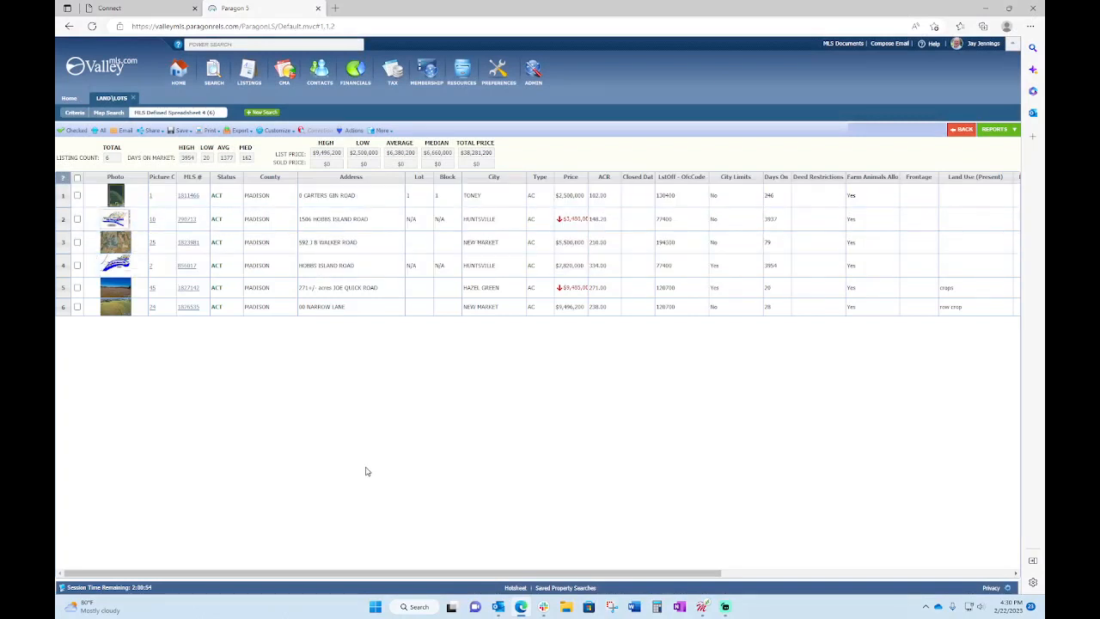
left_click(209, 130)
Reorder the result columns so Price, MLS #, City, County, ACR and Address come first, ahead of Photo
mouse_move(572, 180)
left_mouse_down()
mouse_move(193, 182)
mouse_move(64, 199)
mouse_move(90, 200)
left_mouse_up()
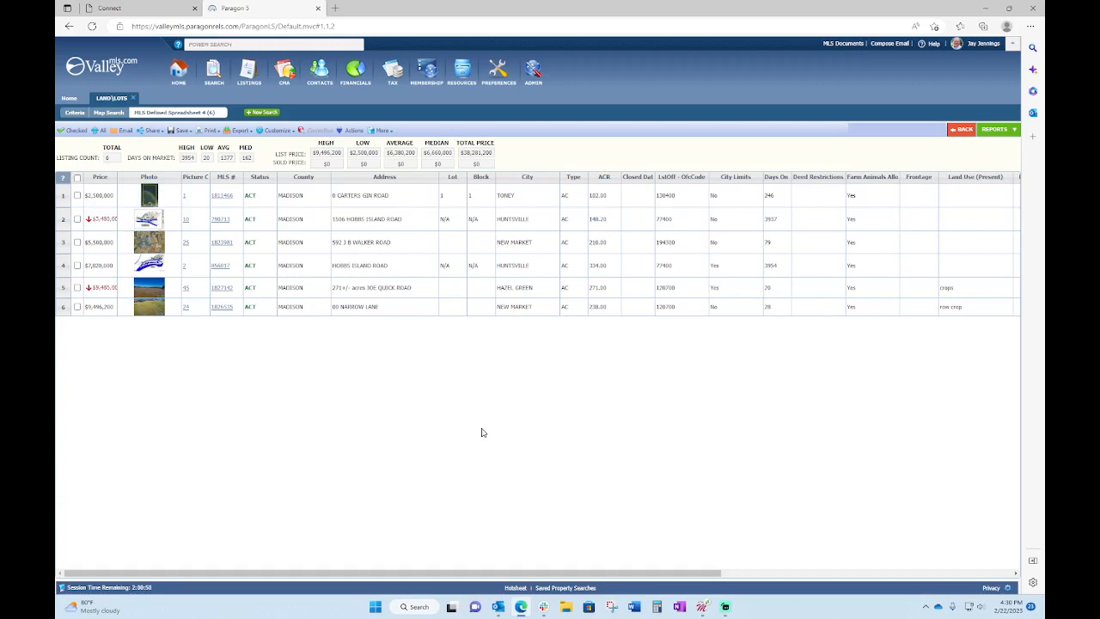
left_click_drag(225, 177, 129, 184)
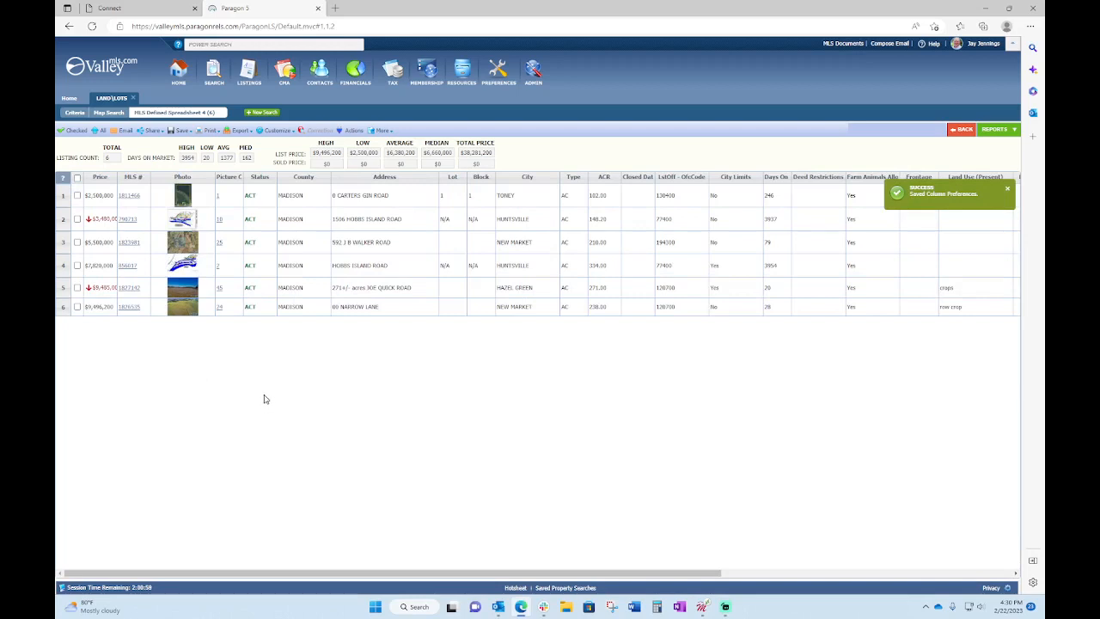
left_click_drag(525, 172, 174, 193)
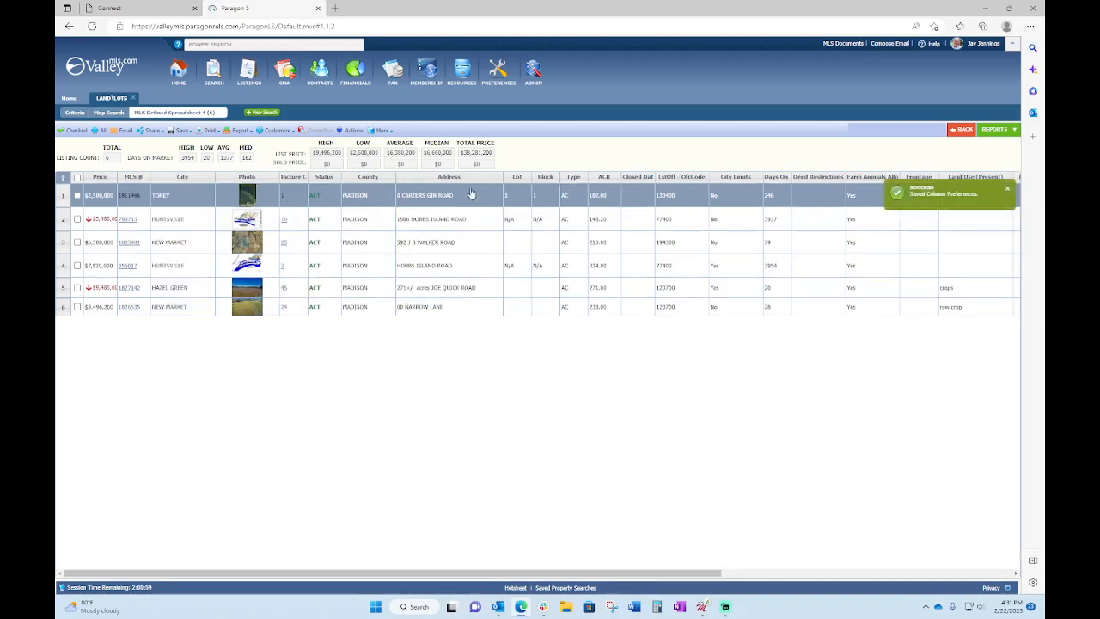
left_click_drag(377, 181, 244, 196)
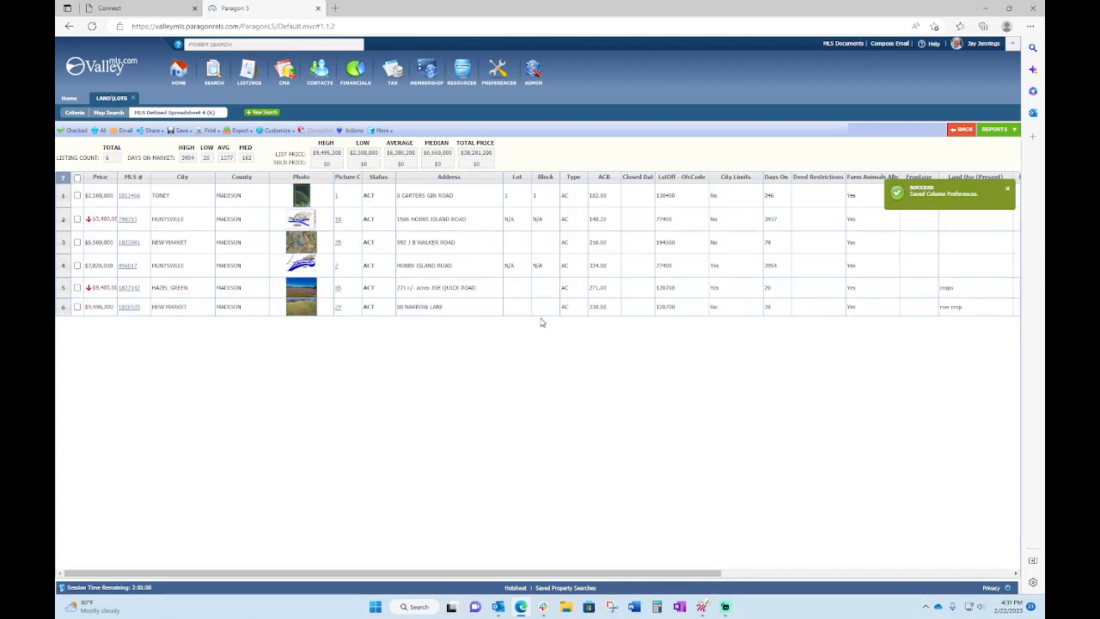
mouse_move(600, 176)
left_mouse_down()
mouse_move(258, 196)
mouse_move(275, 194)
left_mouse_up()
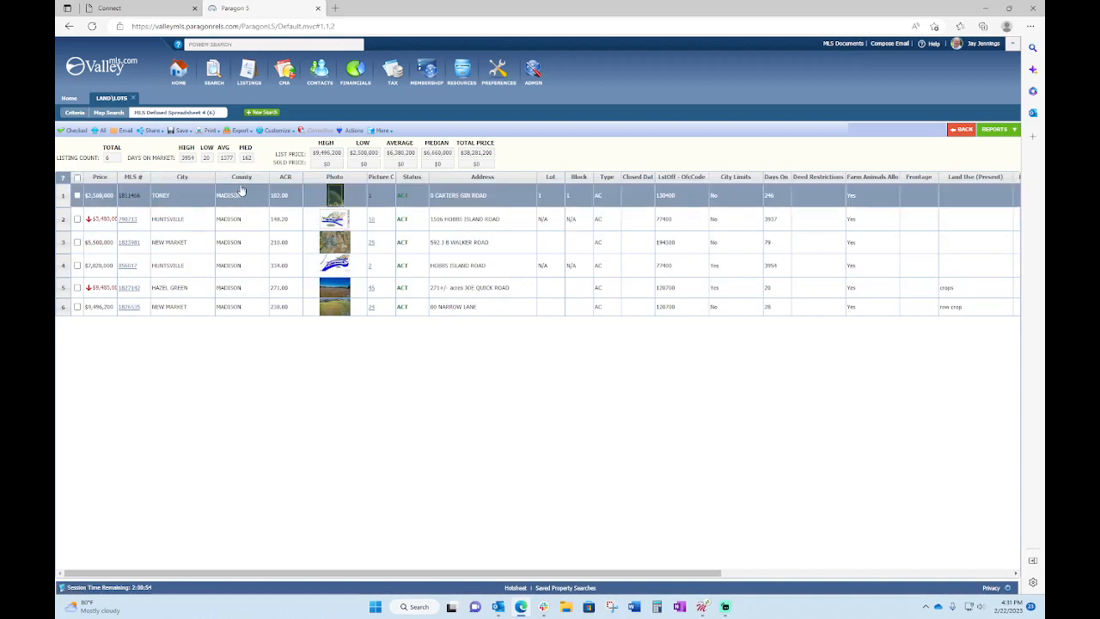
left_click_drag(464, 178, 330, 187)
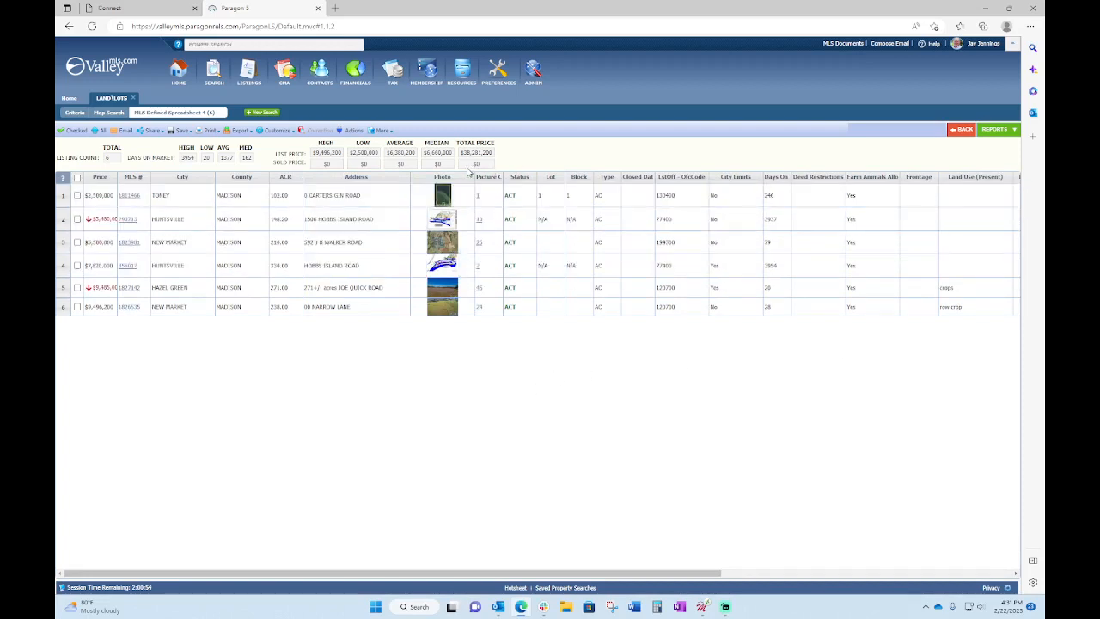
Reopen the spreadsheet's field customization and move Topography up three places among the selected fields
left_click(275, 130)
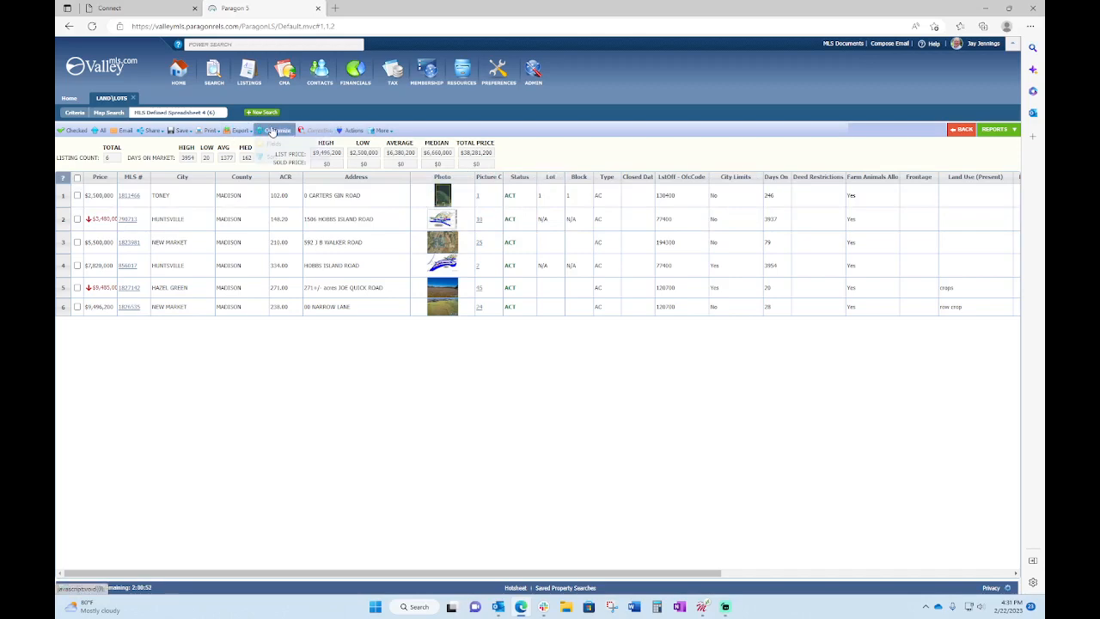
left_click(273, 146)
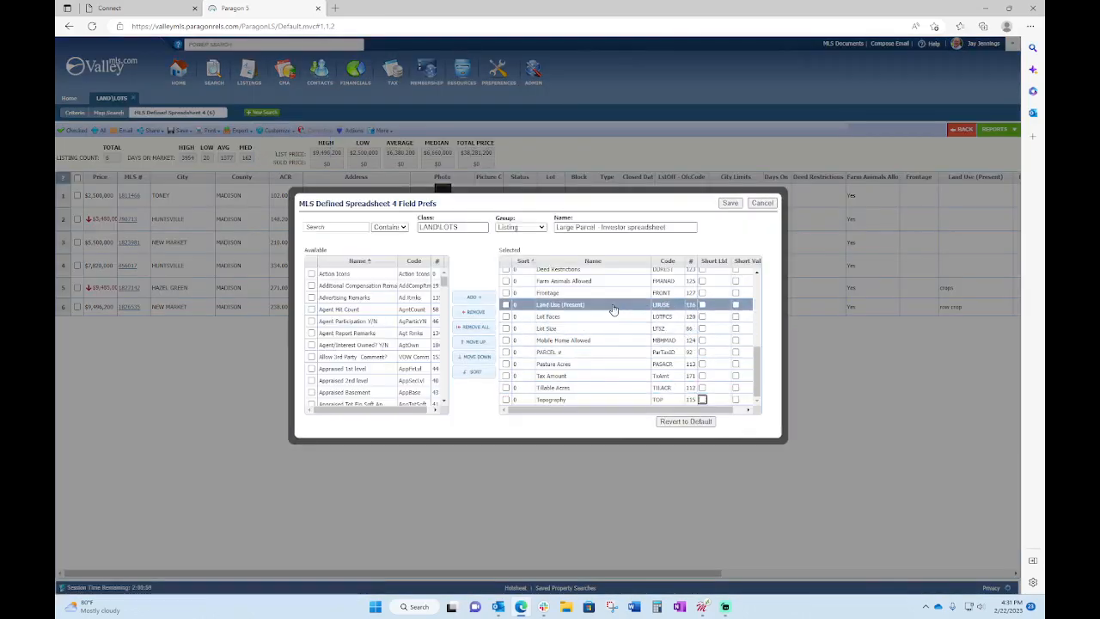
left_click(506, 399)
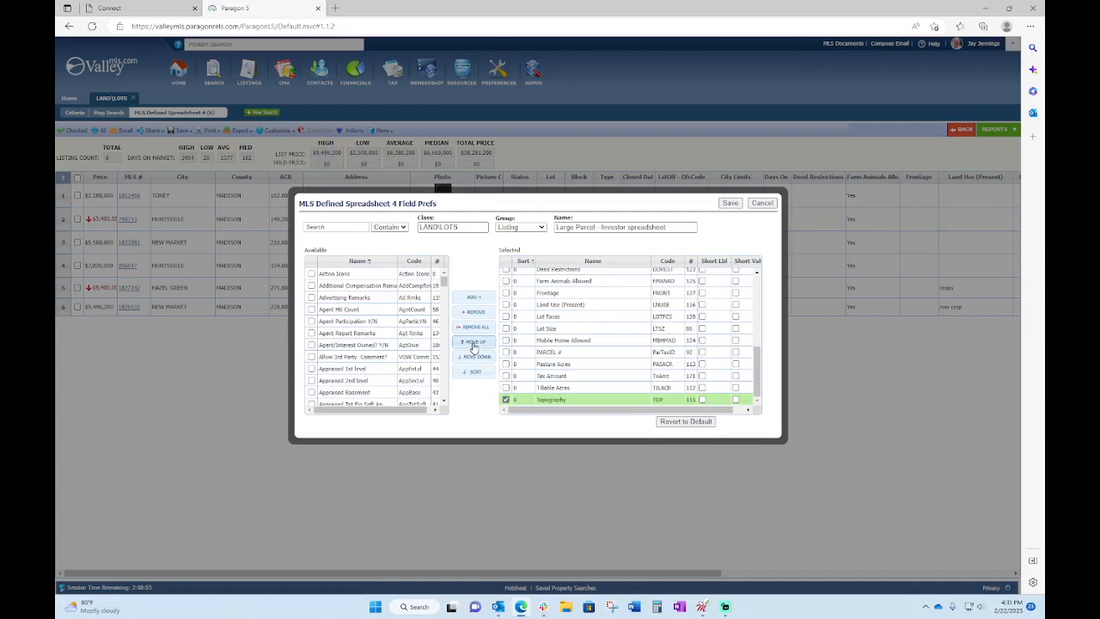
left_click(473, 344)
left_click(472, 343)
left_click(473, 344)
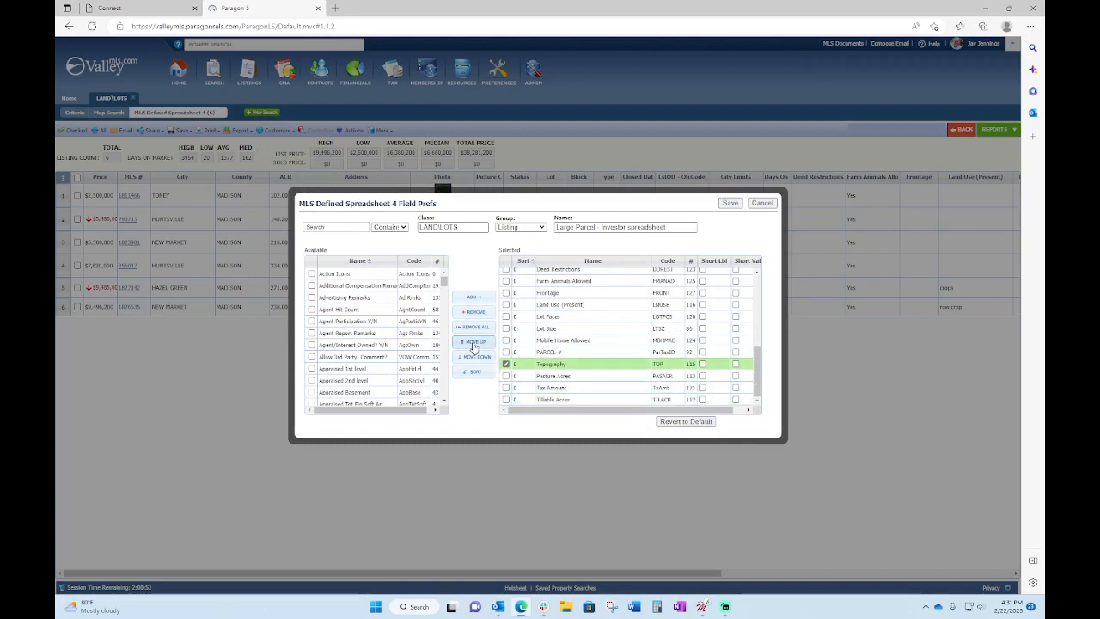
Move Lot Size and Topography directly below Photo in the selected fields, and save the field preferences
mouse_move(567, 369)
left_mouse_down()
mouse_move(573, 284)
mouse_move(590, 386)
mouse_move(567, 343)
mouse_move(568, 377)
mouse_move(552, 379)
mouse_move(556, 284)
mouse_move(567, 295)
mouse_move(545, 369)
mouse_move(570, 371)
mouse_move(563, 356)
left_mouse_up()
scroll(593, 365, "down", 3)
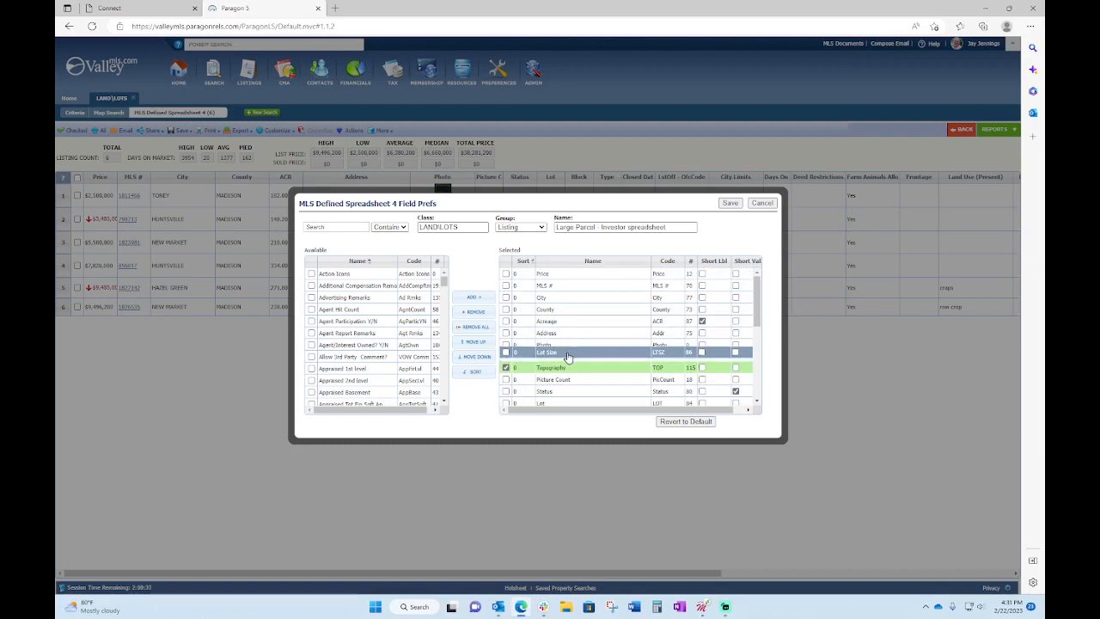
left_click(516, 346)
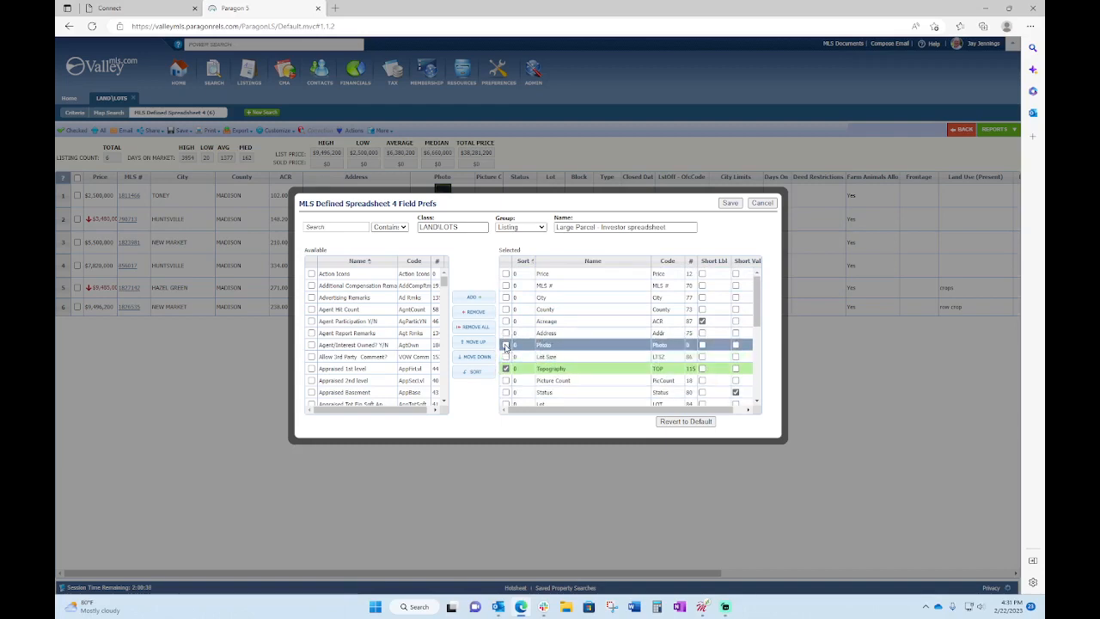
left_click(510, 384)
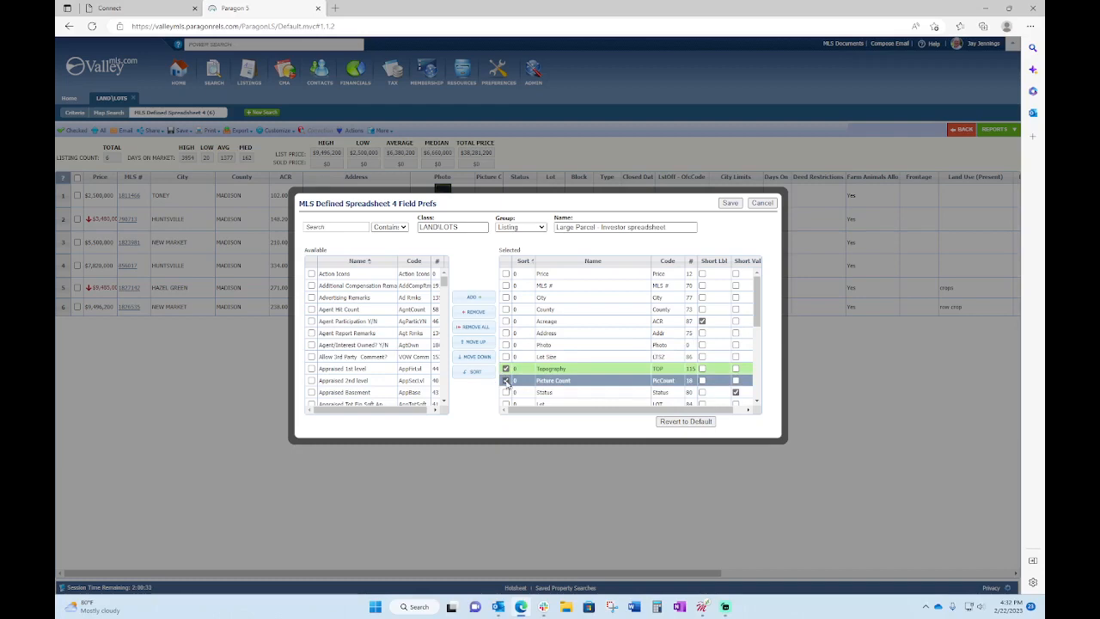
left_click(506, 381)
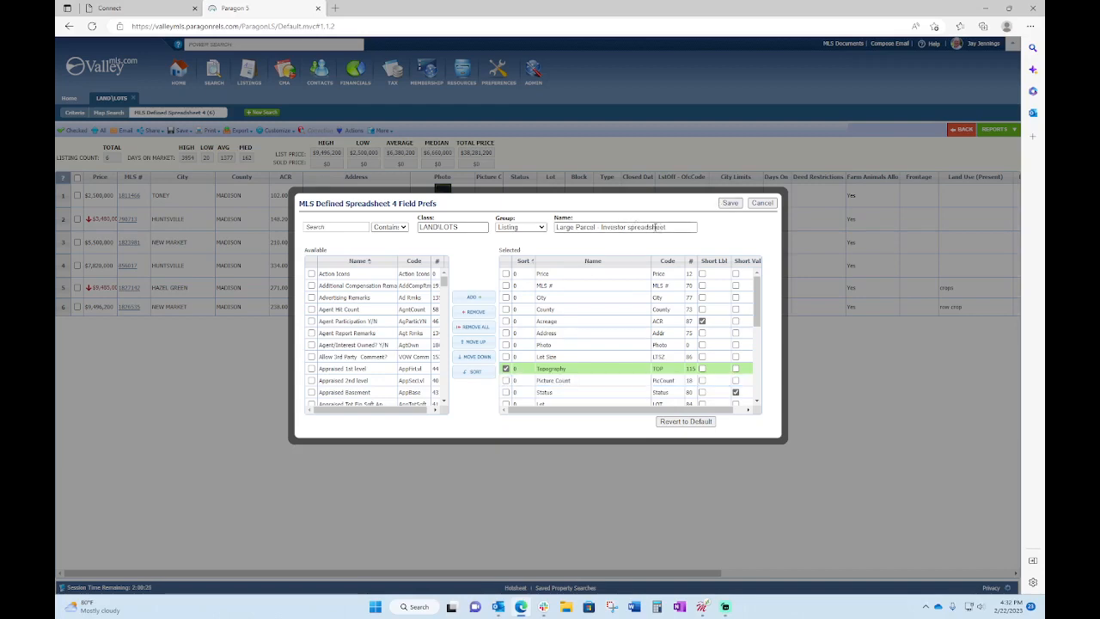
left_click(730, 203)
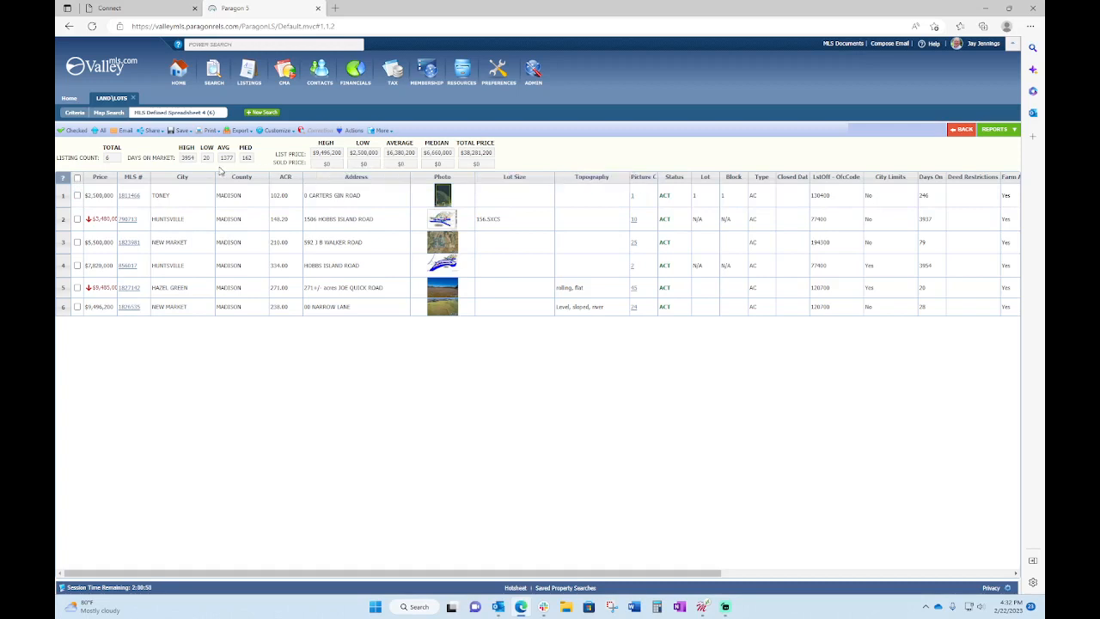
Remove Picture Count from the spreadsheet's selected fields and save the field preferences
left_click(275, 130)
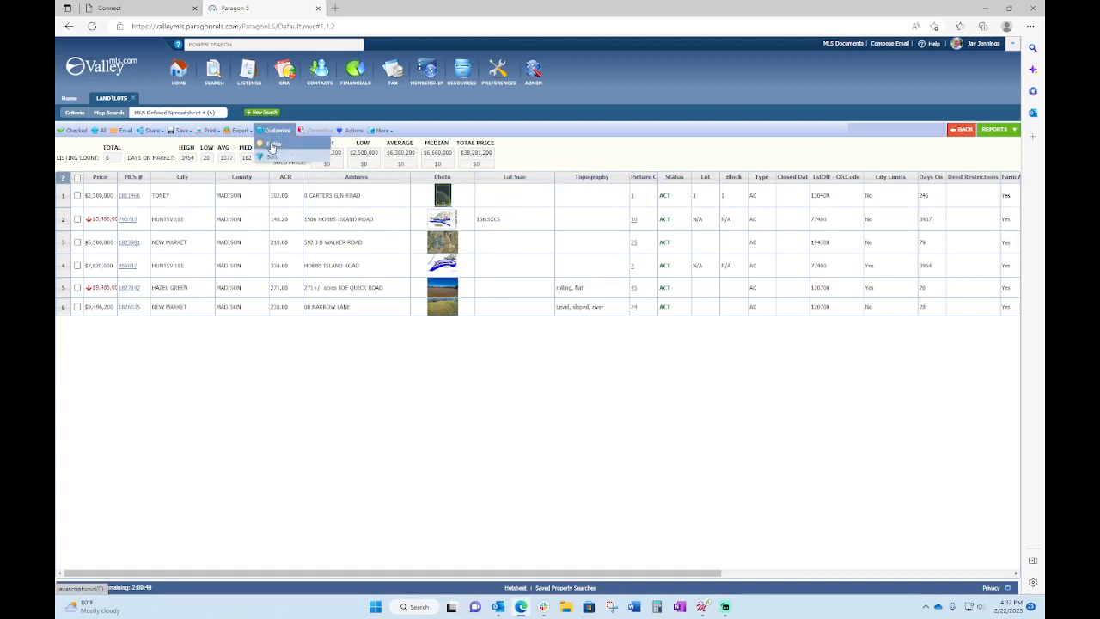
left_click(271, 146)
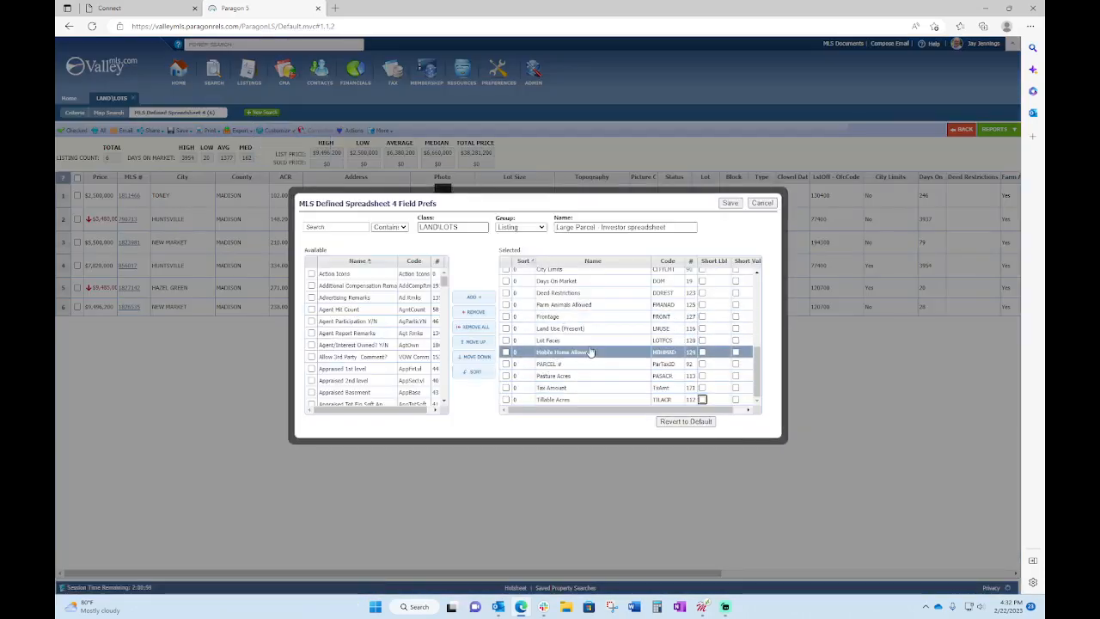
scroll(587, 350, "up", 3)
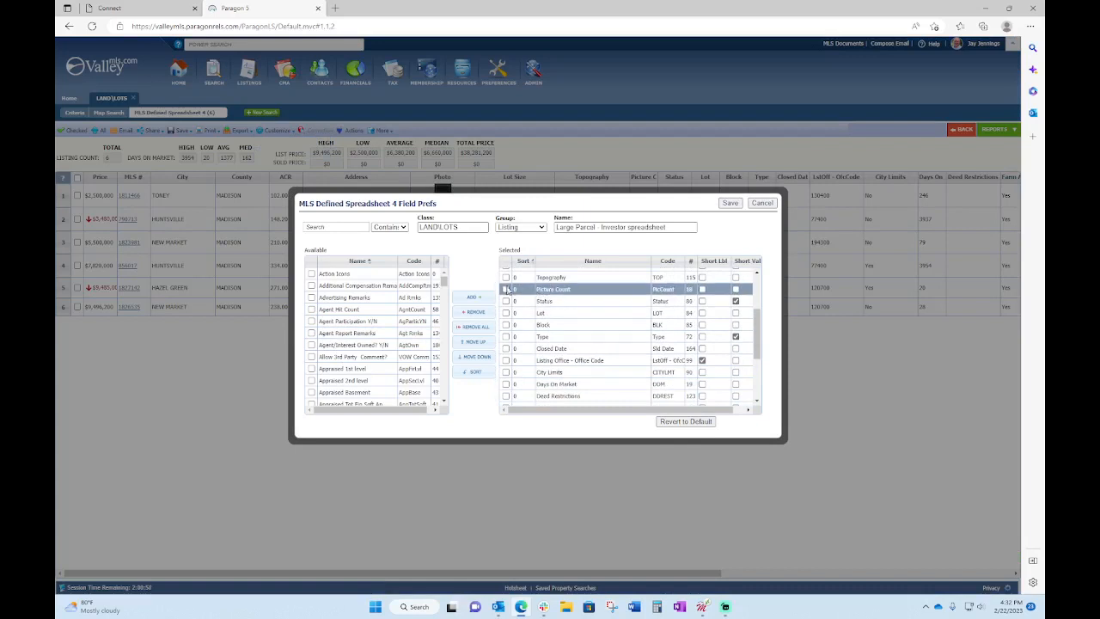
left_click(505, 291)
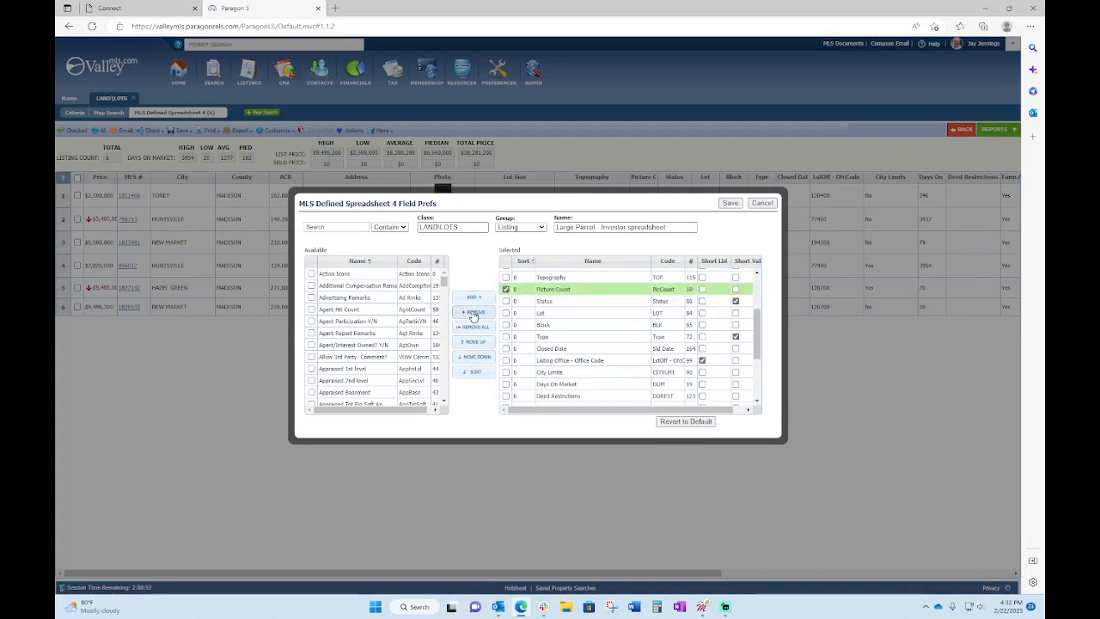
left_click(472, 315)
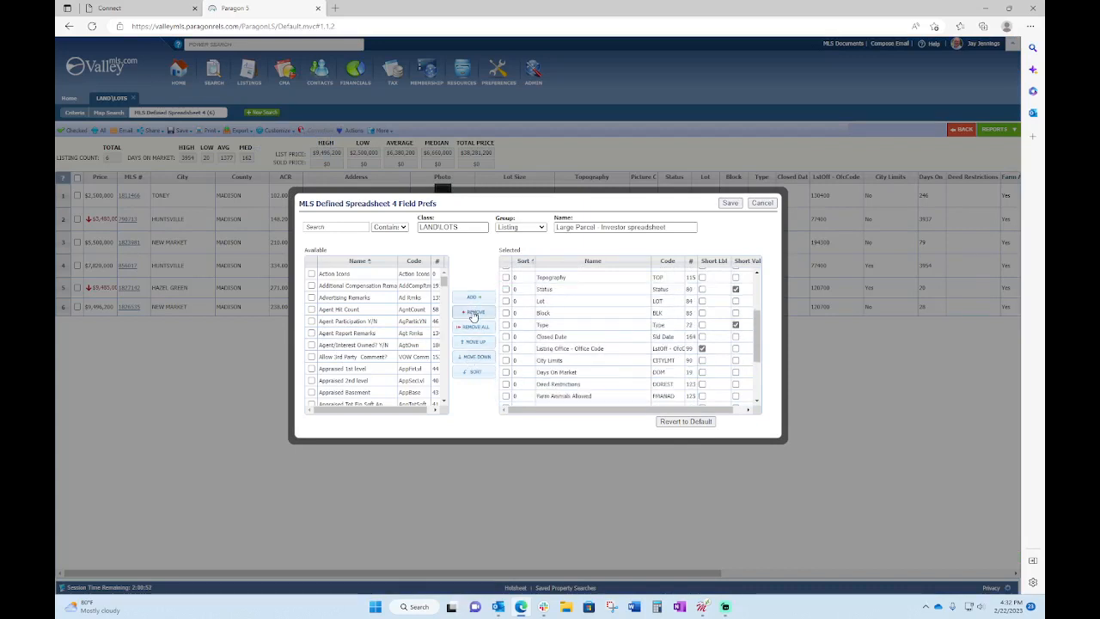
left_click(729, 203)
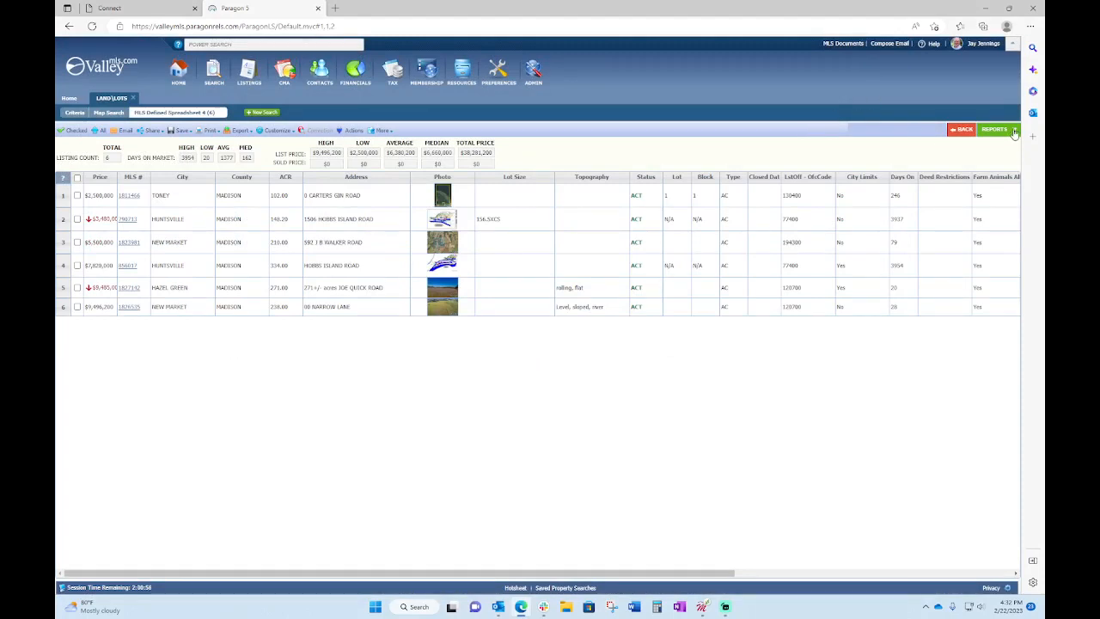
left_click(1006, 132)
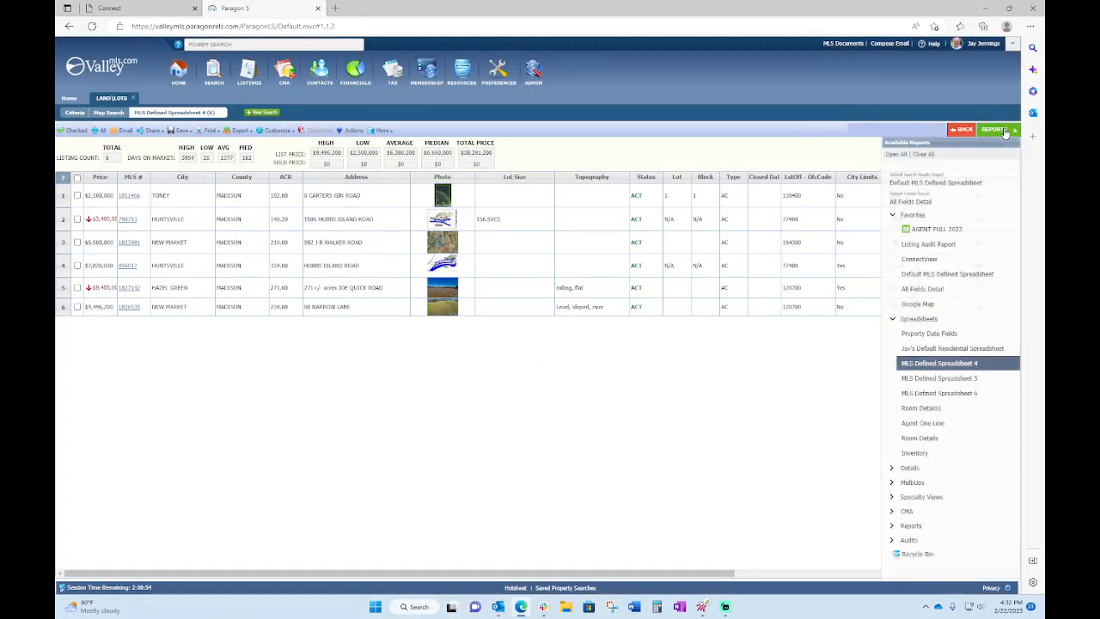
left_click(1005, 131)
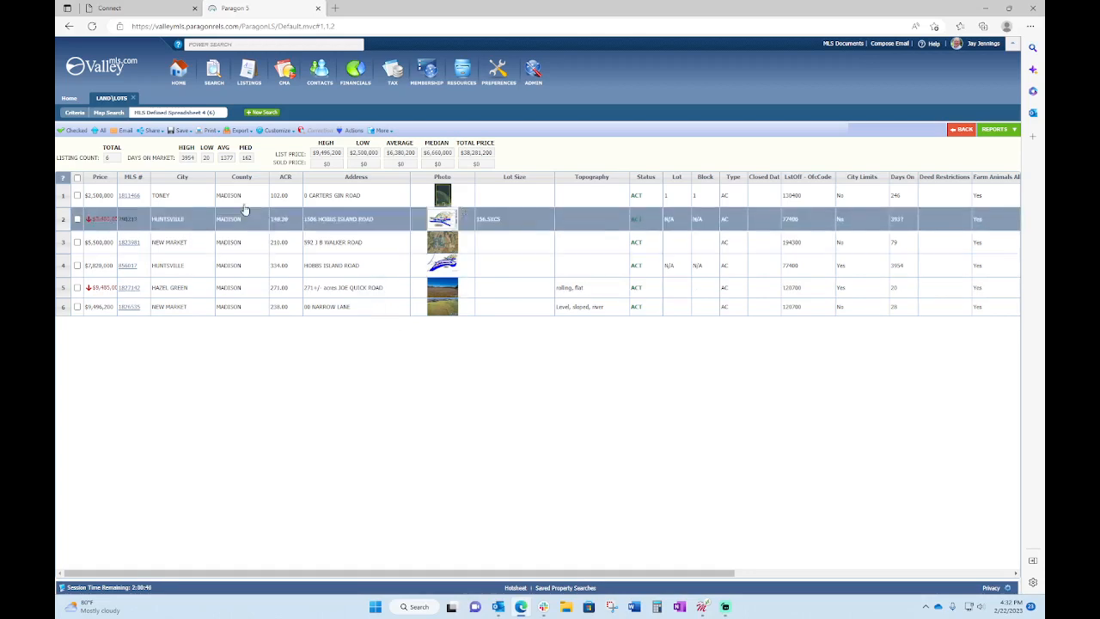
Save a spreadsheet sort with Price as the primary column and City Limits as the secondary column, both ascending
left_click(278, 135)
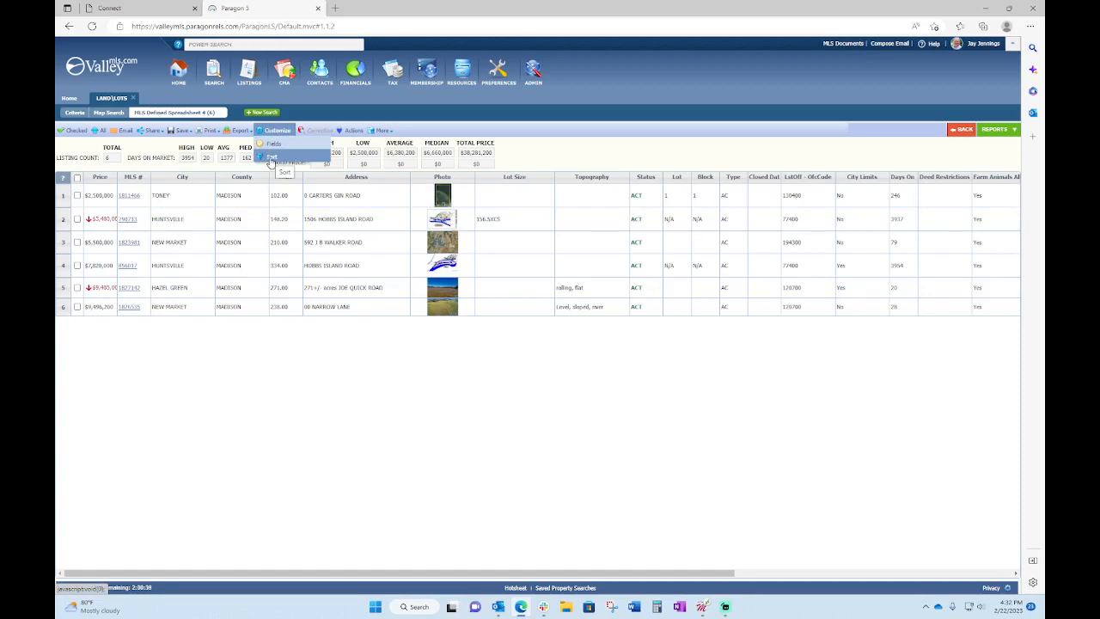
left_click(272, 158)
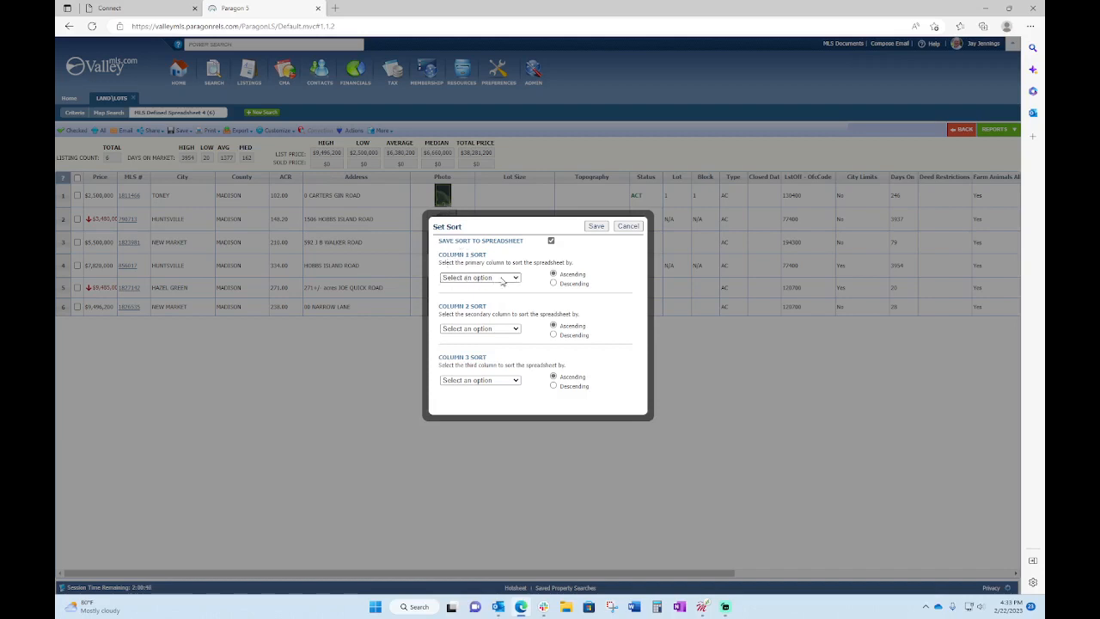
left_click(516, 279)
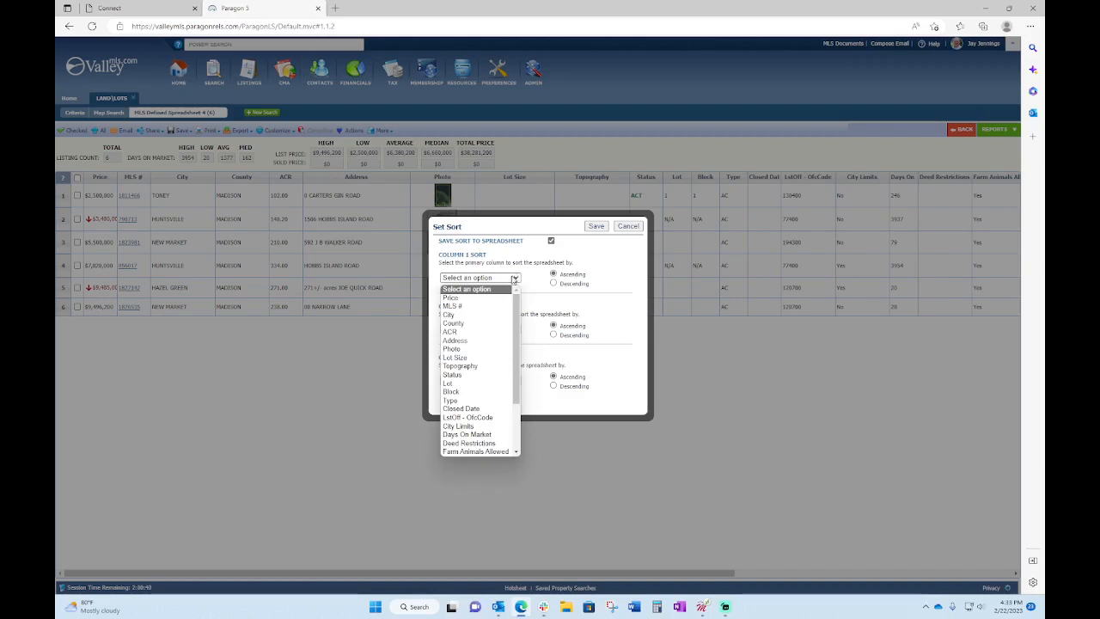
left_click(450, 299)
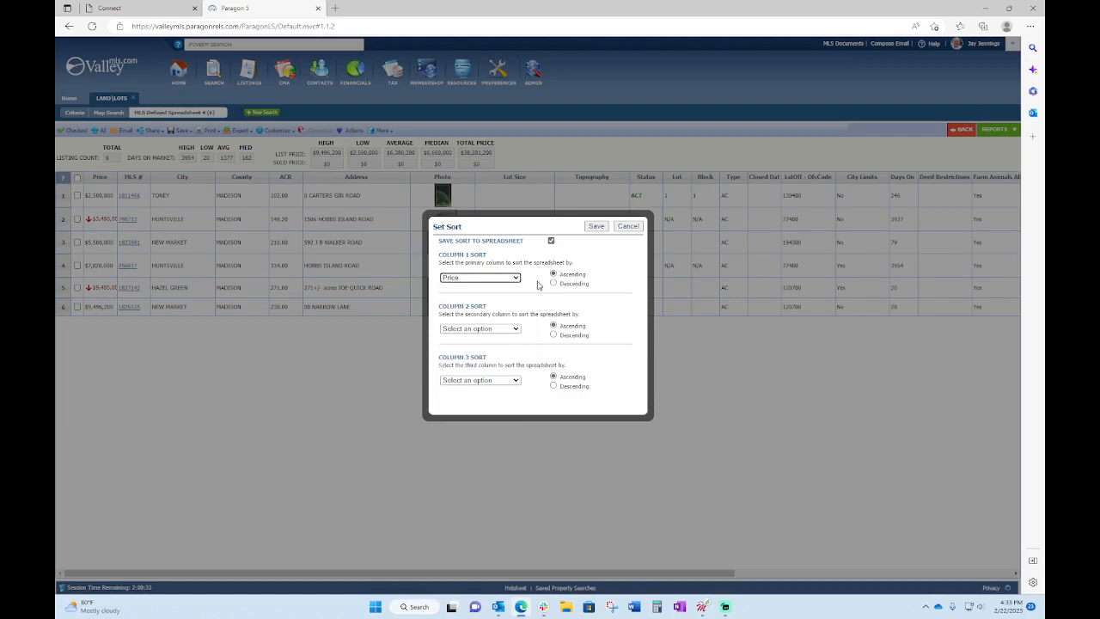
left_click(517, 329)
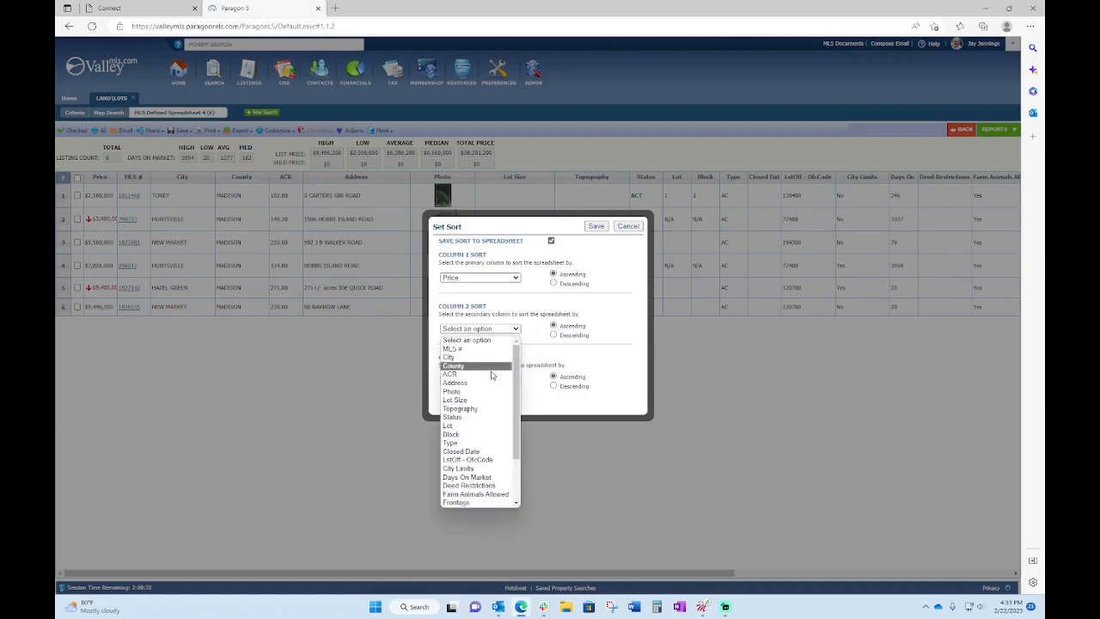
key("Up")
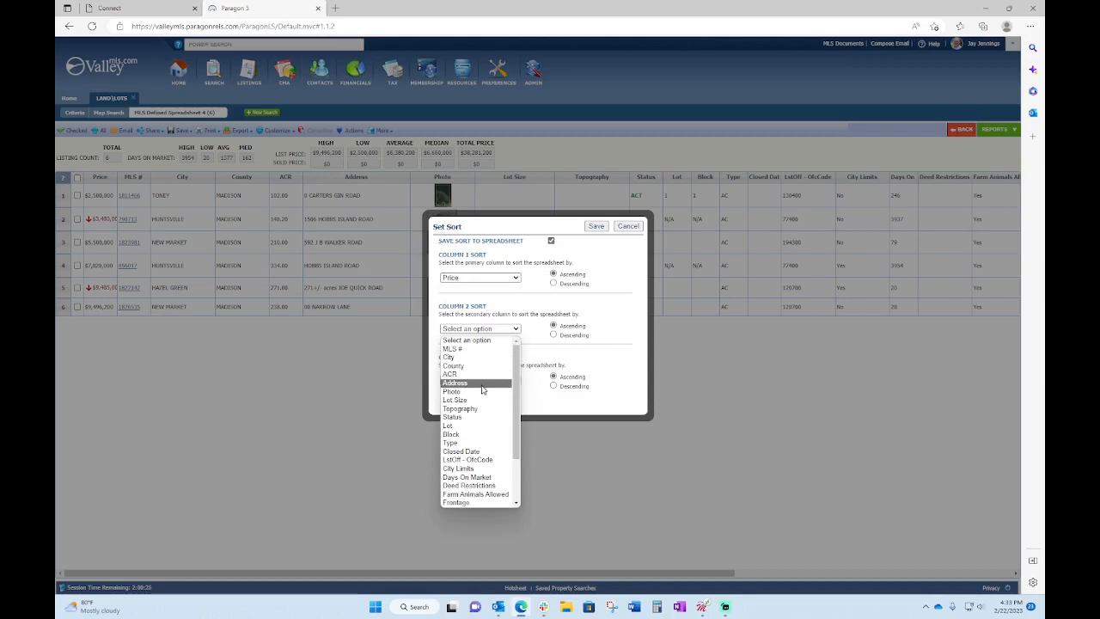
scroll(482, 389, "down", 1)
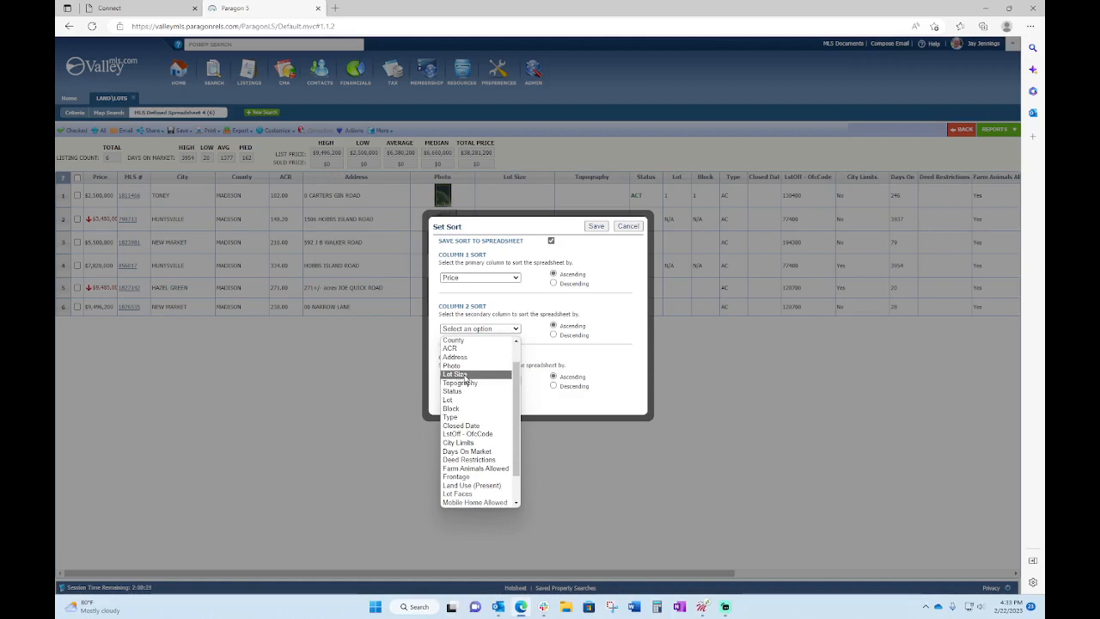
left_click(471, 443)
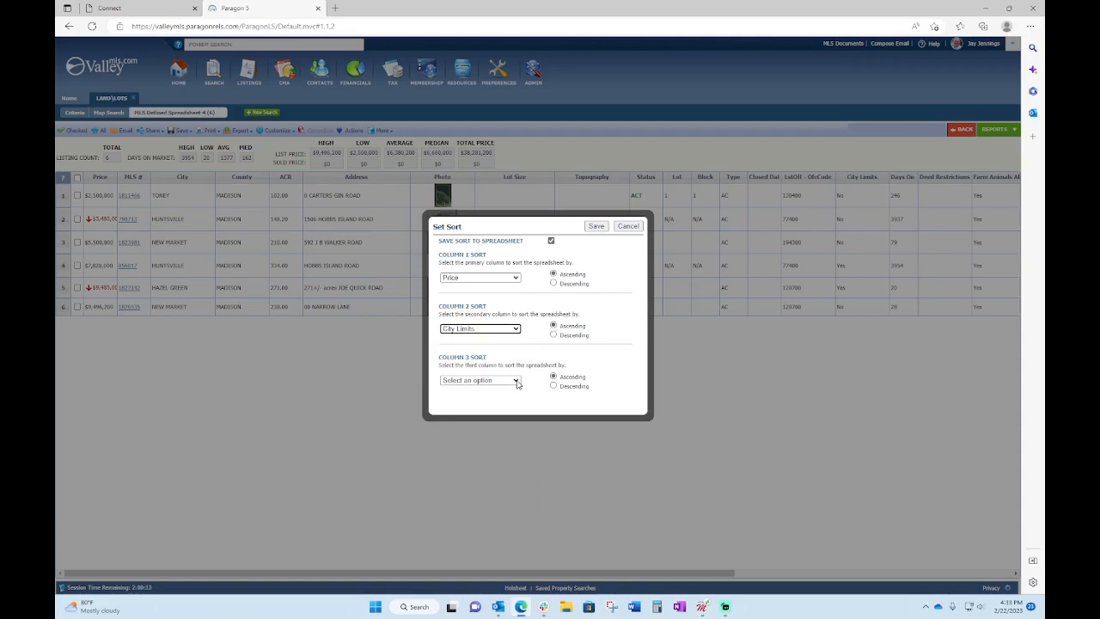
left_click(595, 227)
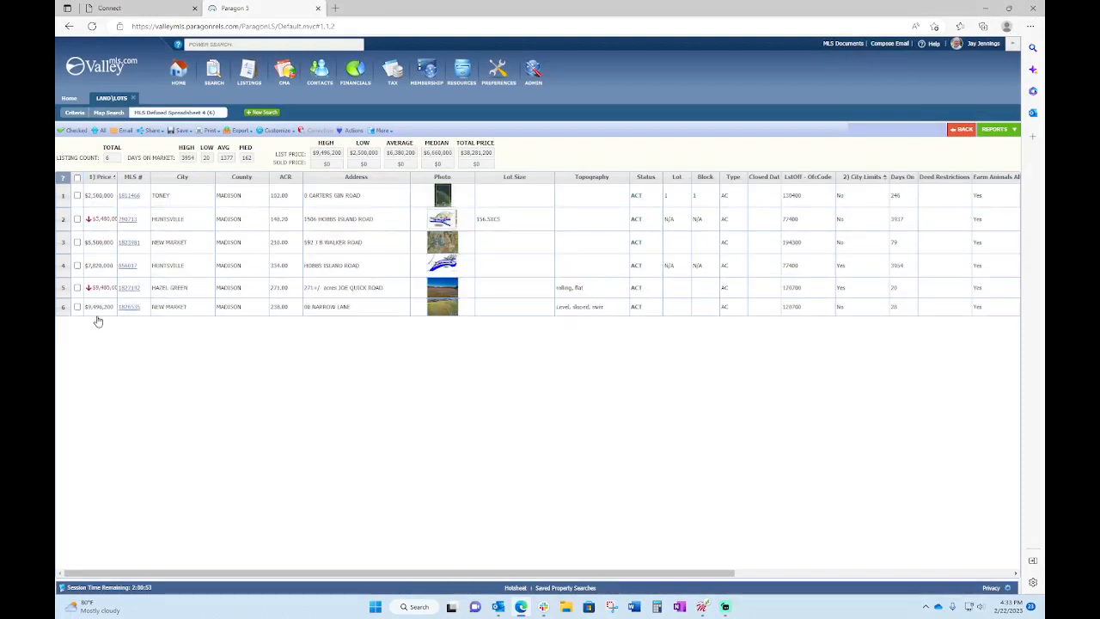
Re-sort the result list by City Limits in both directions, and by ACR ascending and finally descending
left_click(873, 178)
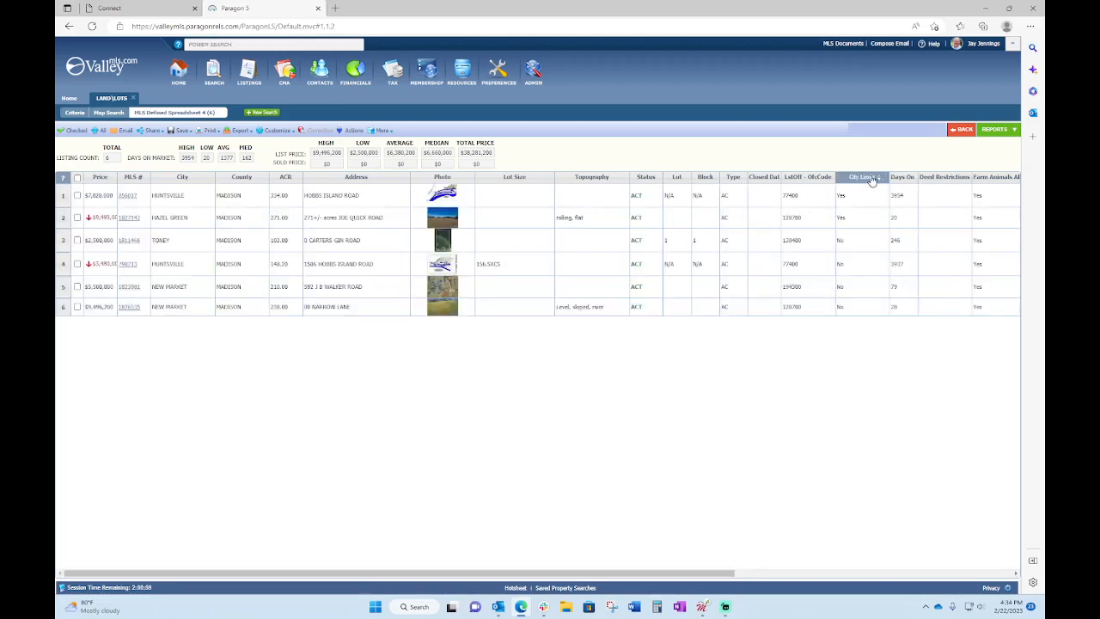
left_click(872, 178)
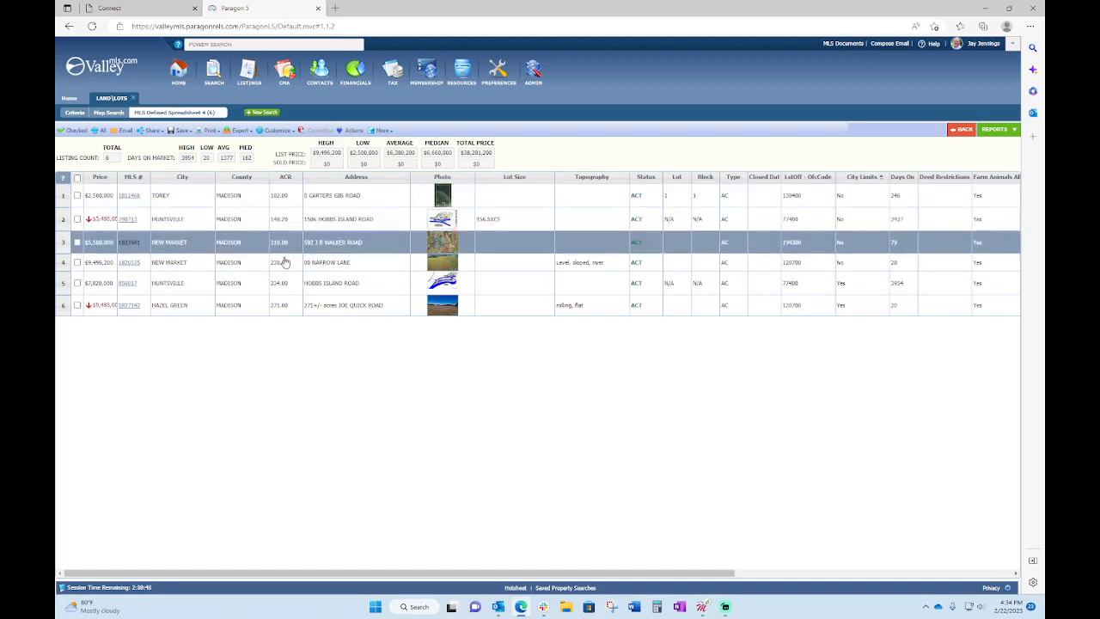
left_click(287, 178)
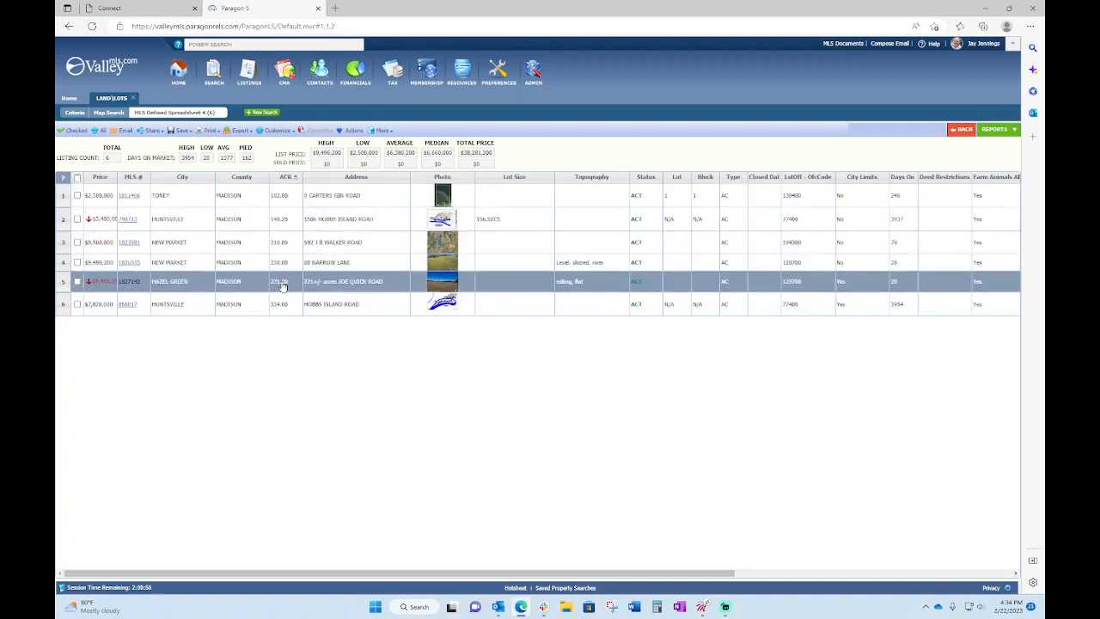
left_click(284, 178)
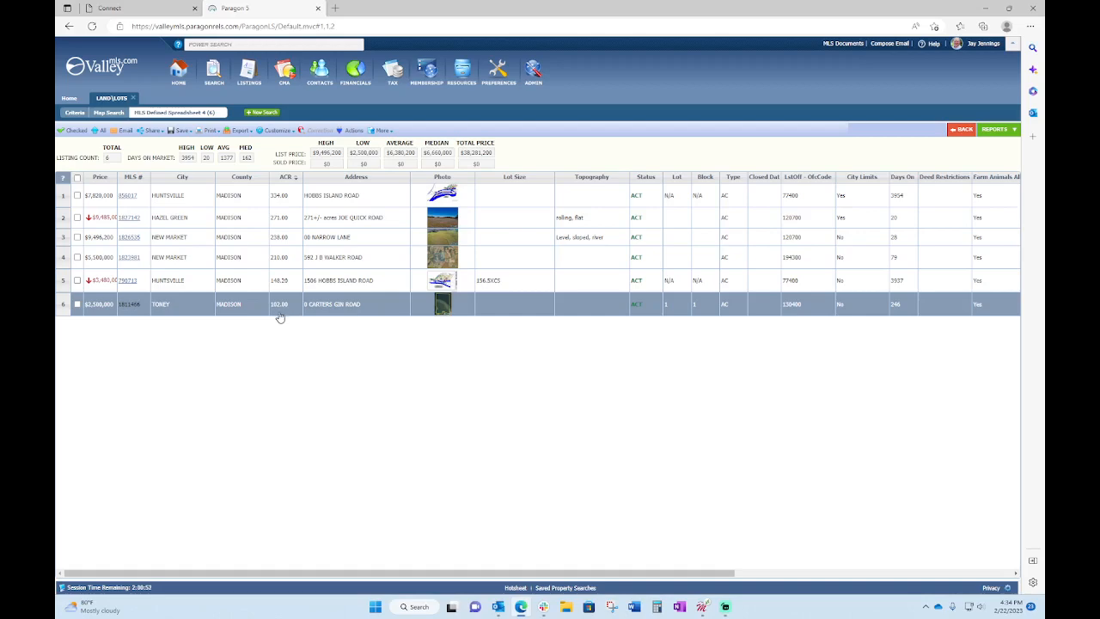
Reopen the spreadsheet's field customization to review the selected fields, and save the preferences
left_click(272, 131)
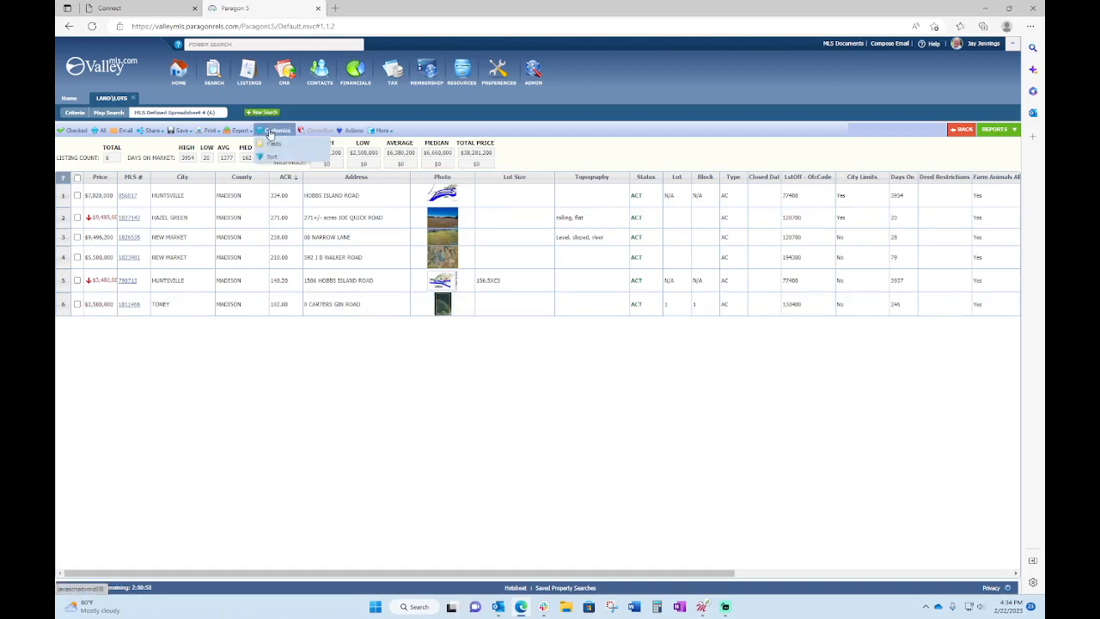
left_click(272, 145)
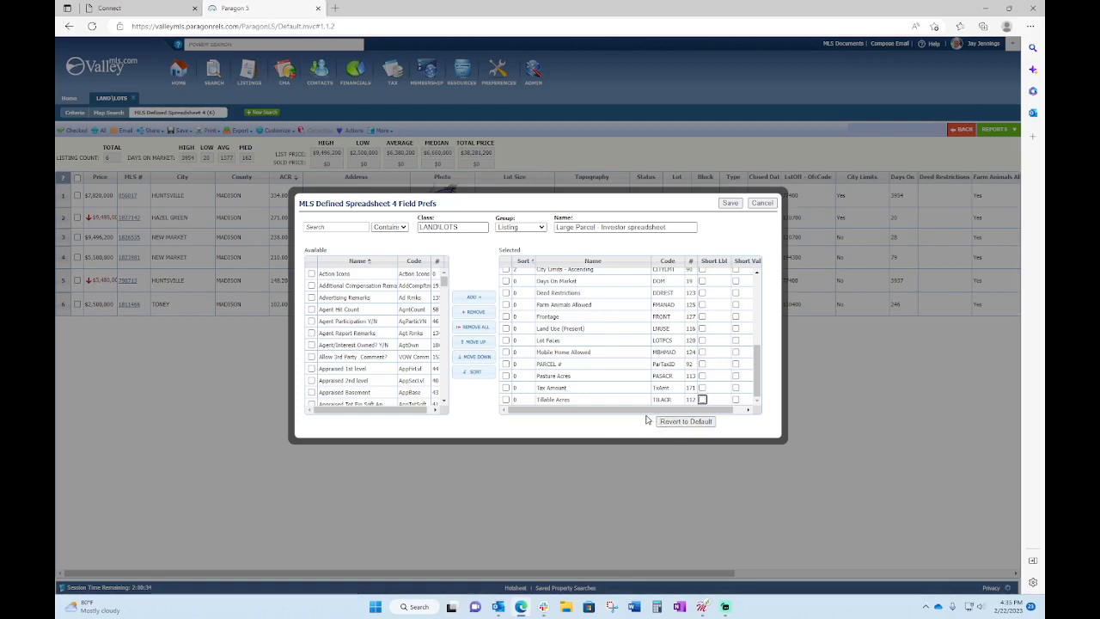
left_click(728, 203)
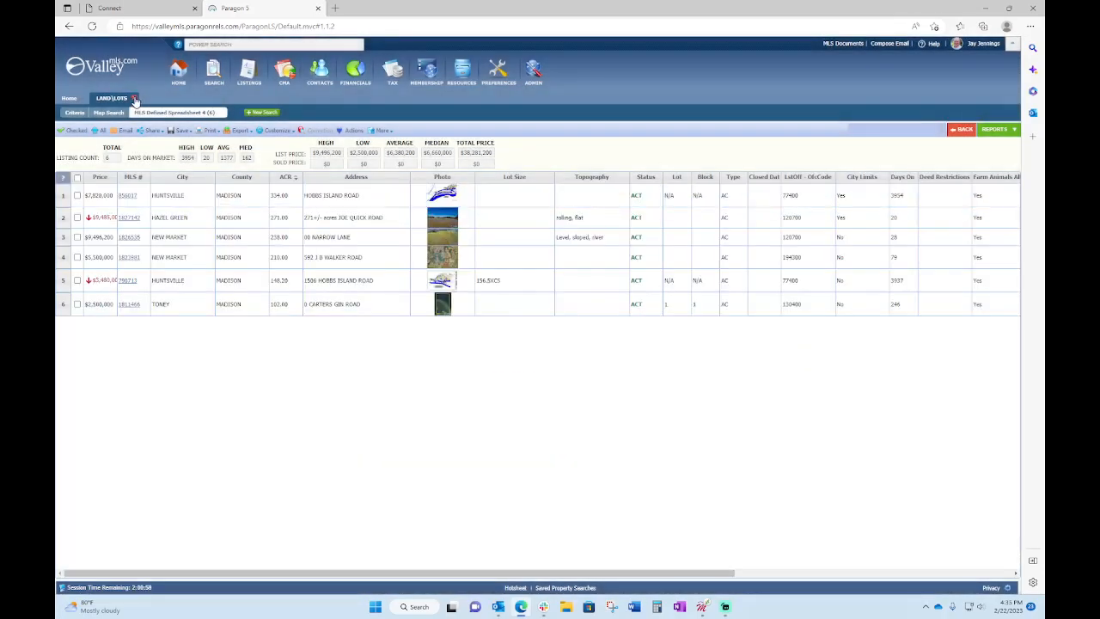
Close the current results, start a new LAND\LOTS search and load the last search for active MAD county listings of at least 100 acres
left_click(134, 99)
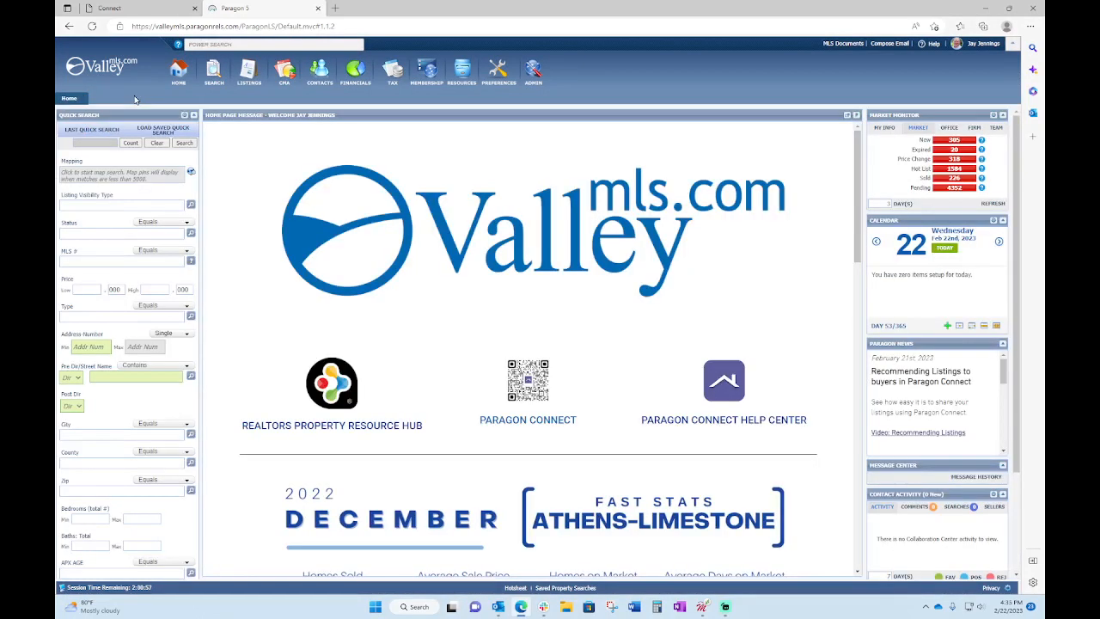
left_click(212, 76)
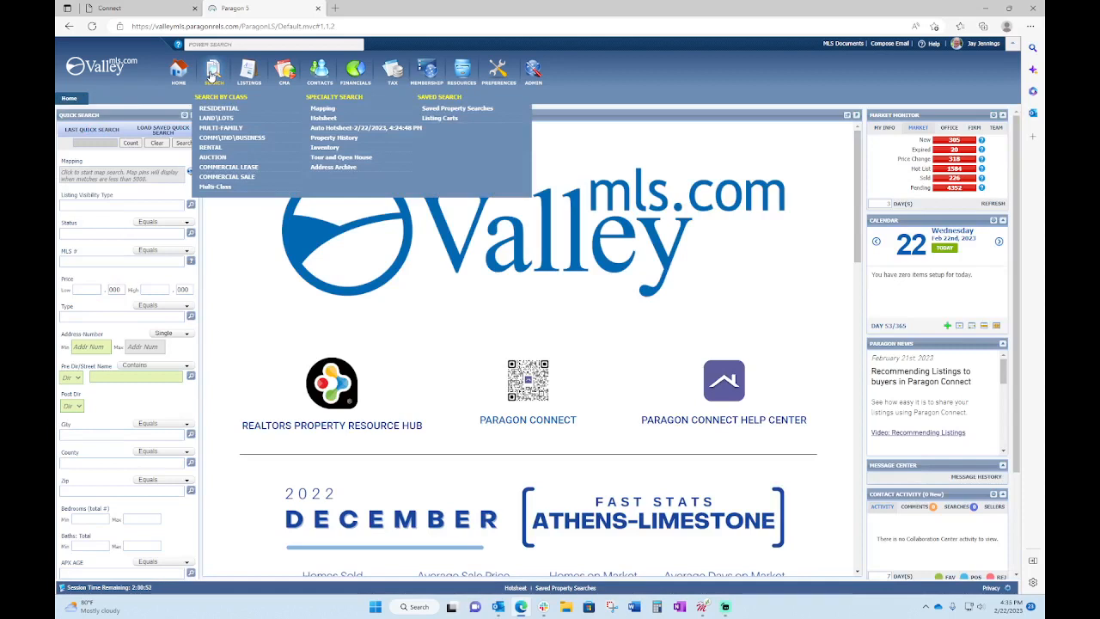
left_click(209, 119)
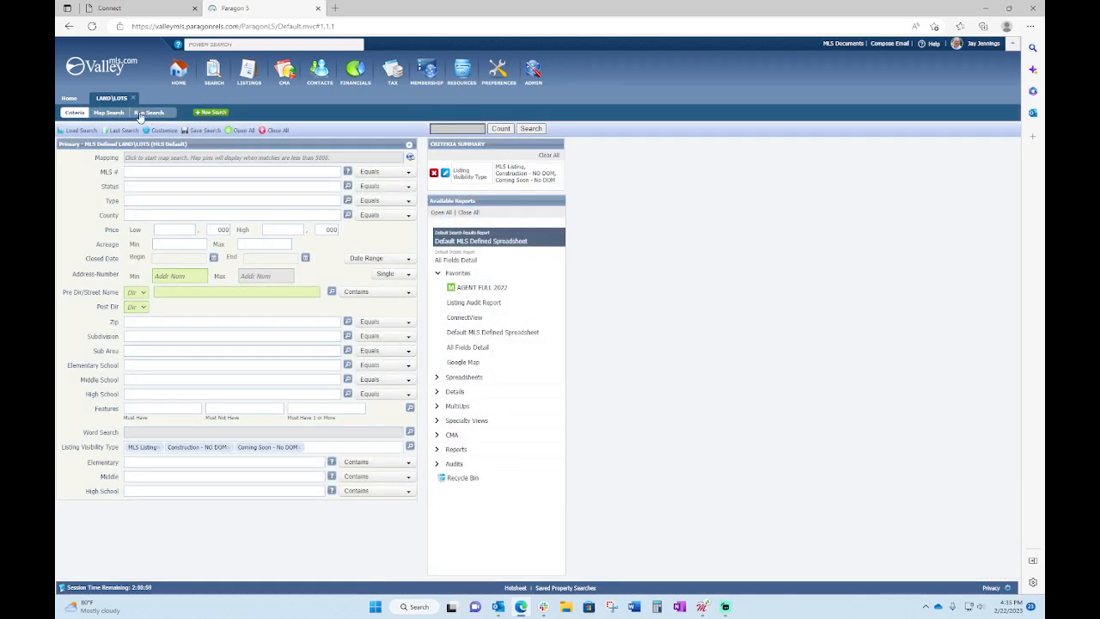
left_click(121, 132)
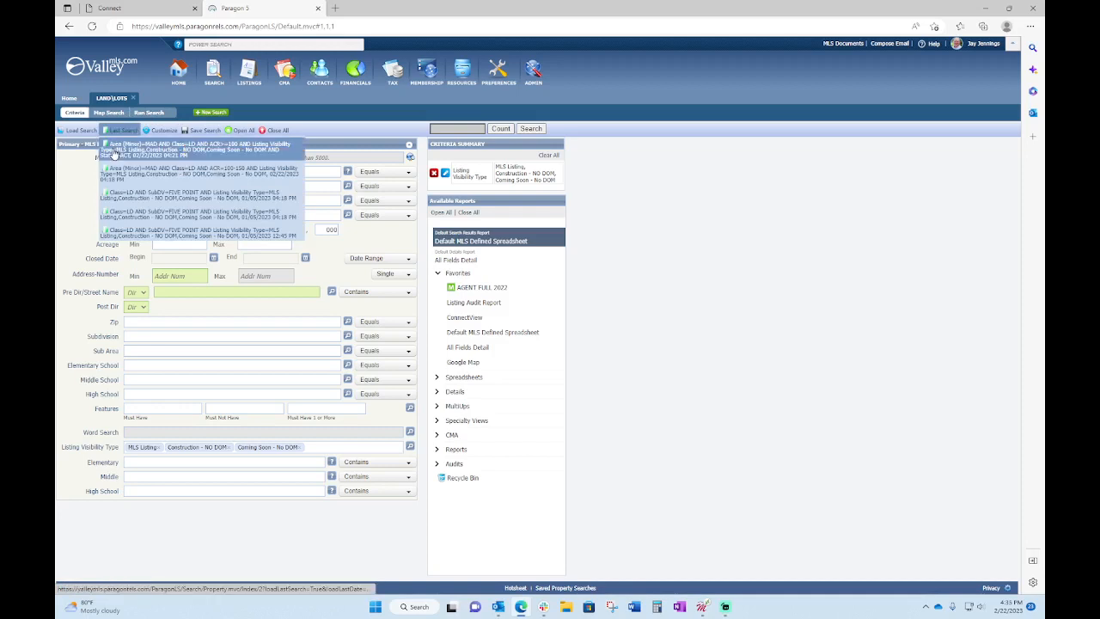
left_click(113, 152)
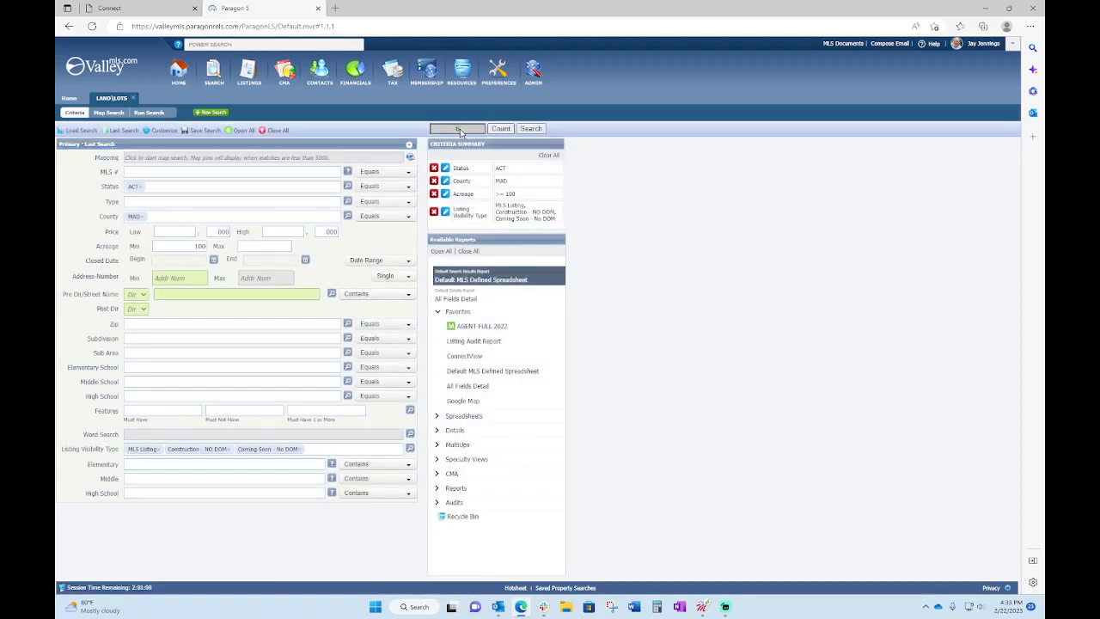
Save the current land search under the new name "Large Parcel Development", keeping its criteria values
mouse_move(207, 136)
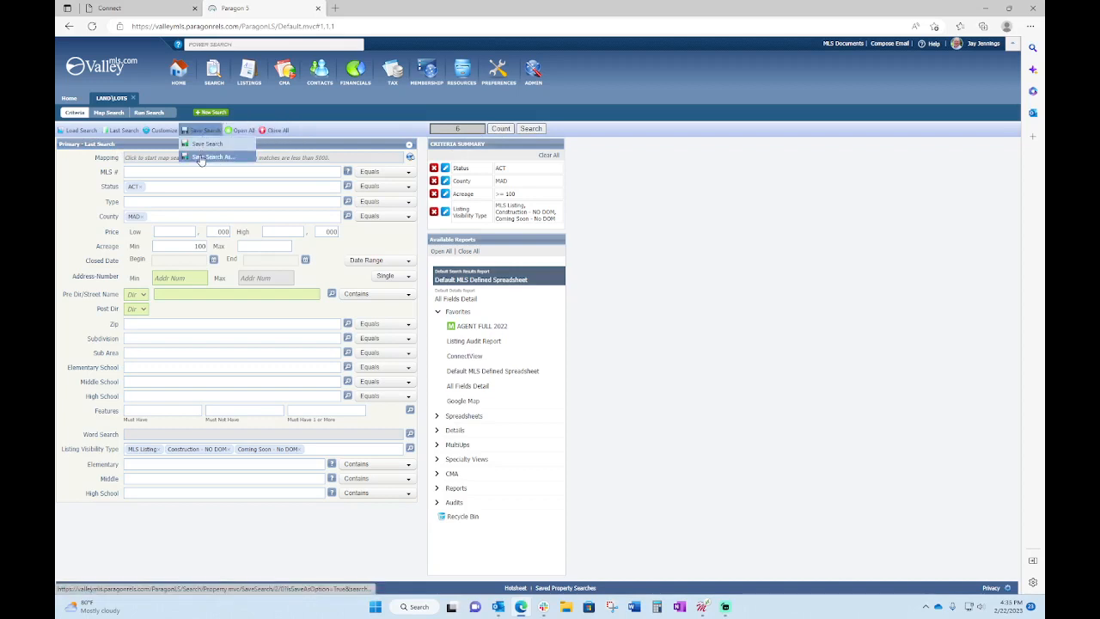
left_click(201, 157)
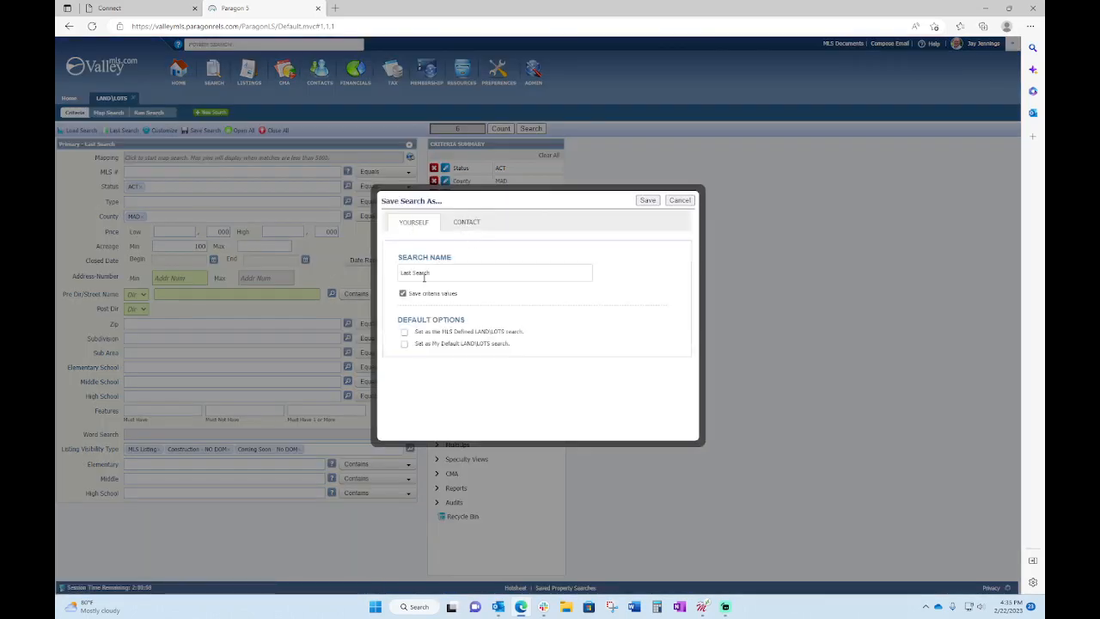
triple_click(438, 274)
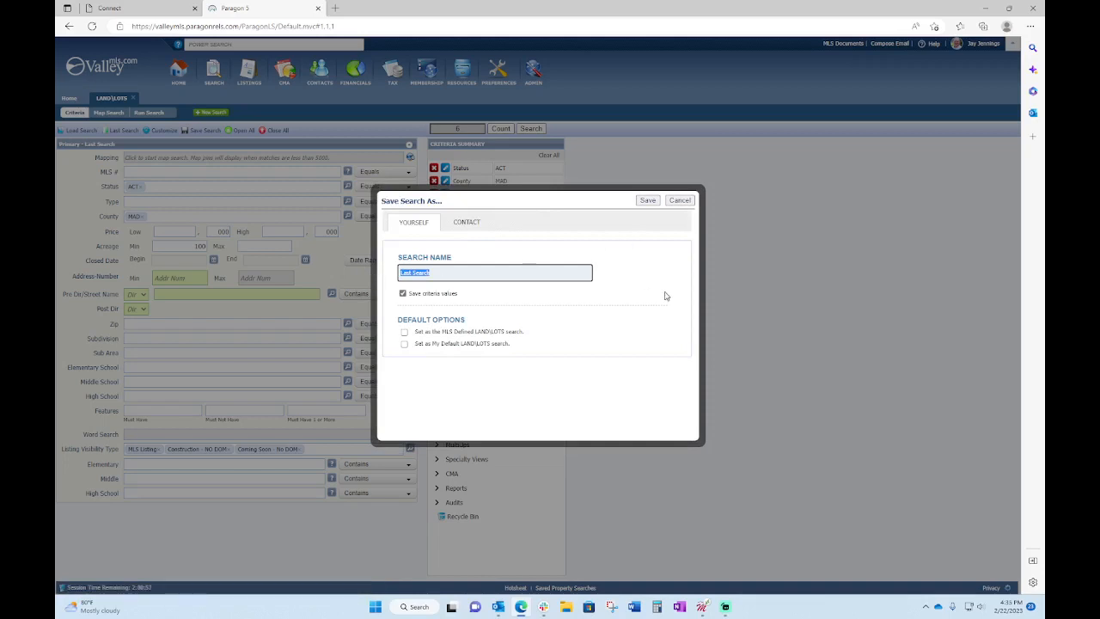
type("La")
right_click(450, 272)
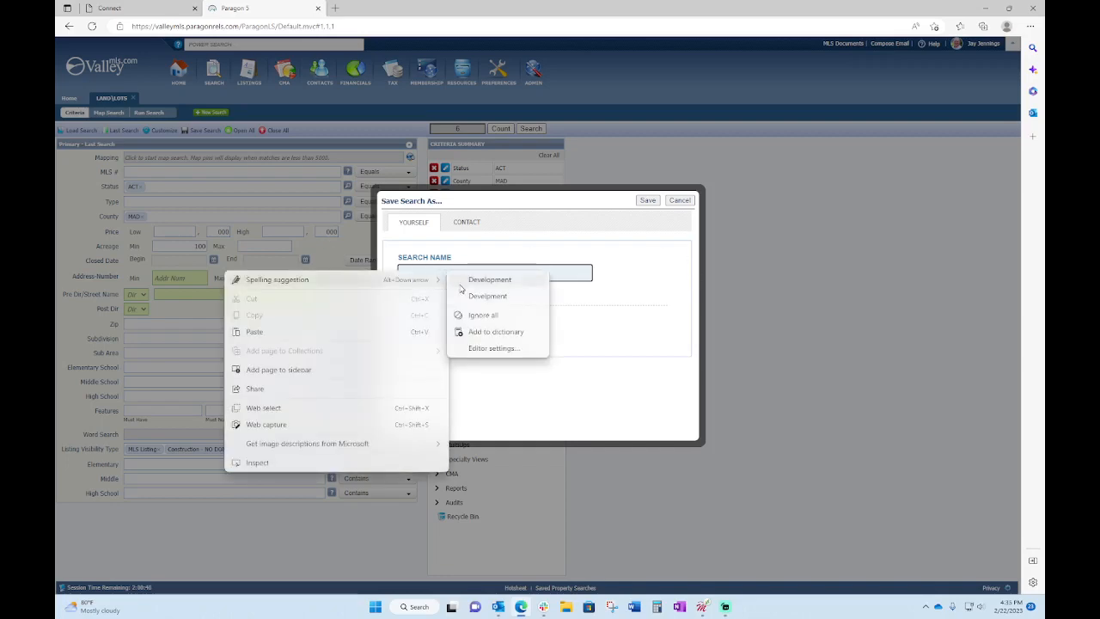
left_click(470, 280)
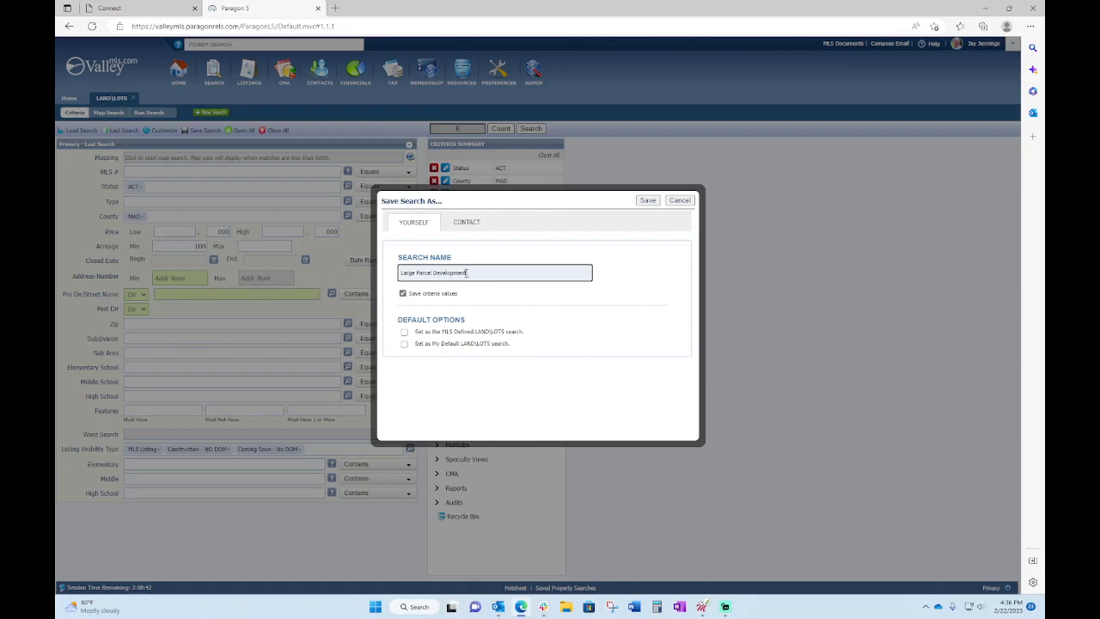
left_click(647, 200)
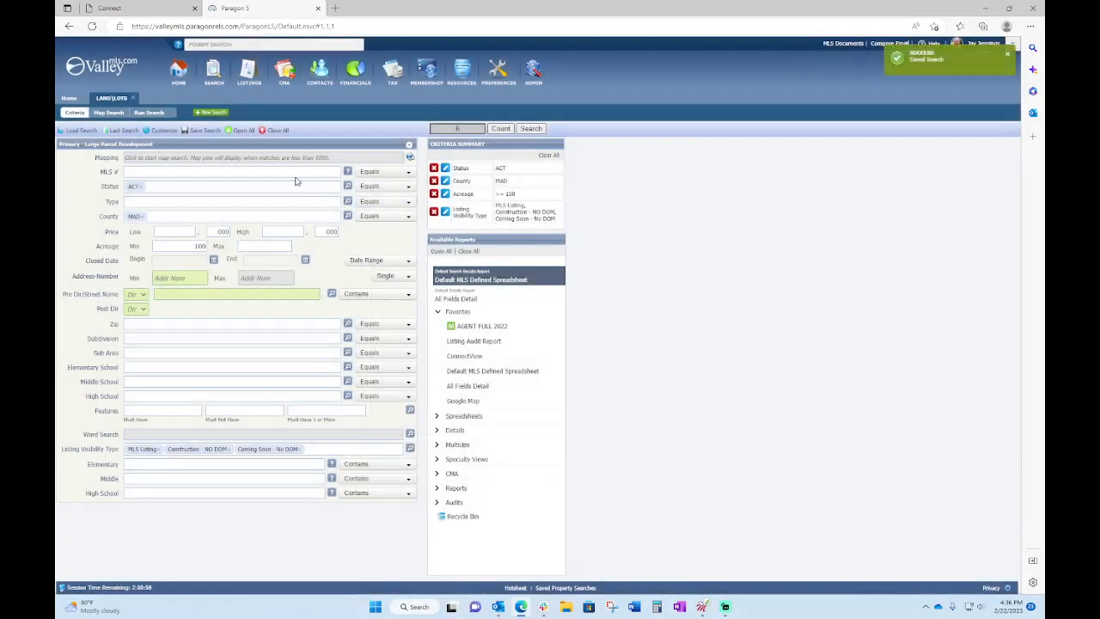
Run the saved search and display the results in the "Large Parcel - Investor spreadsheet"
left_click(531, 129)
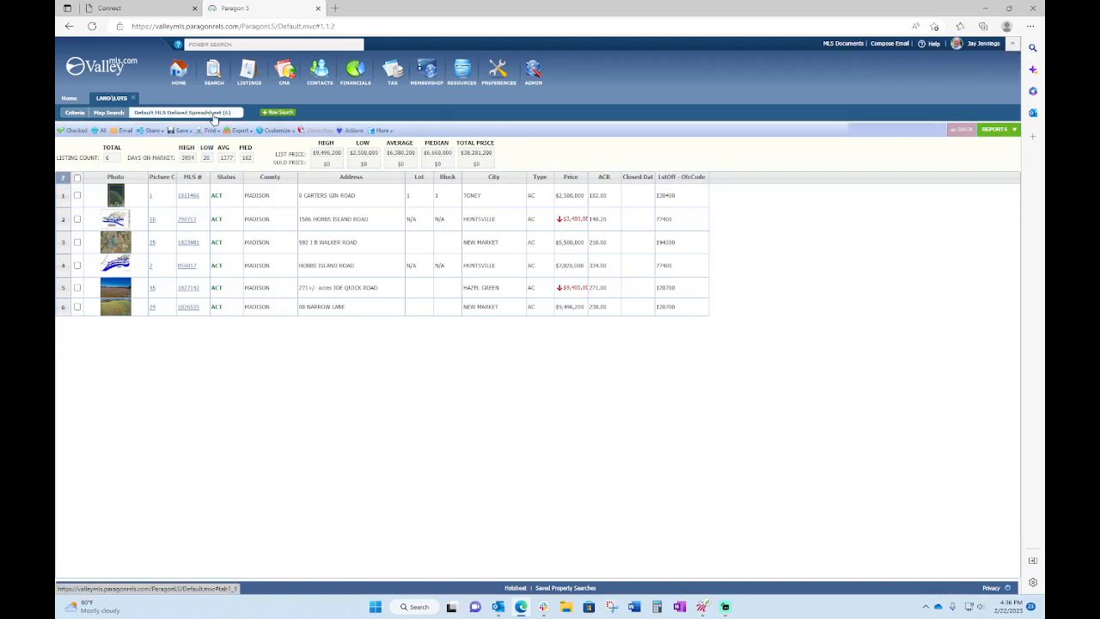
left_click(997, 130)
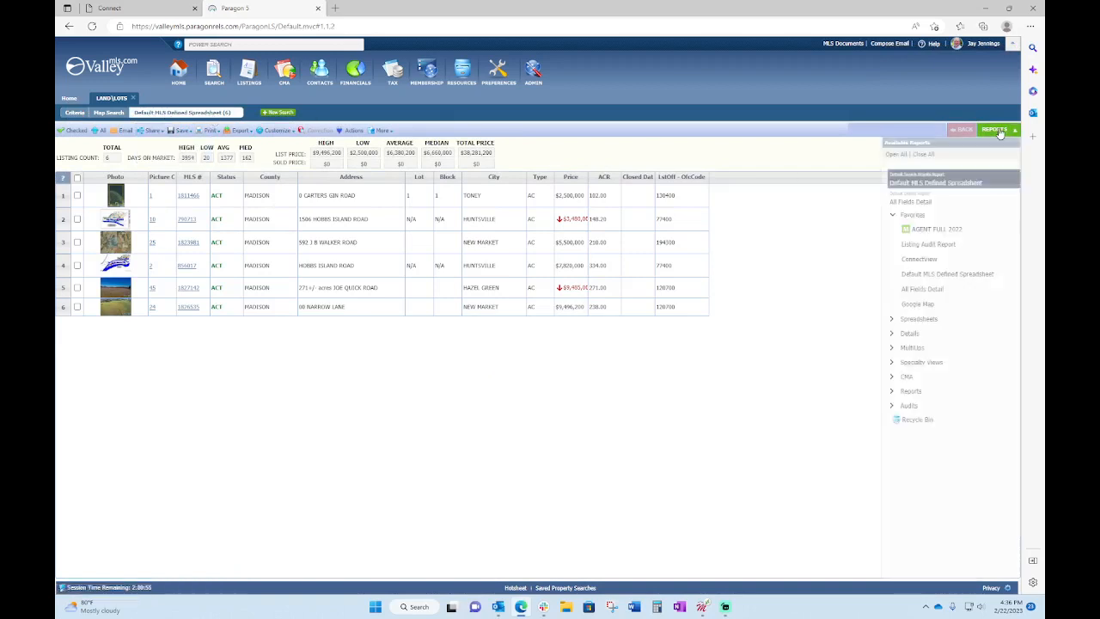
left_click(918, 320)
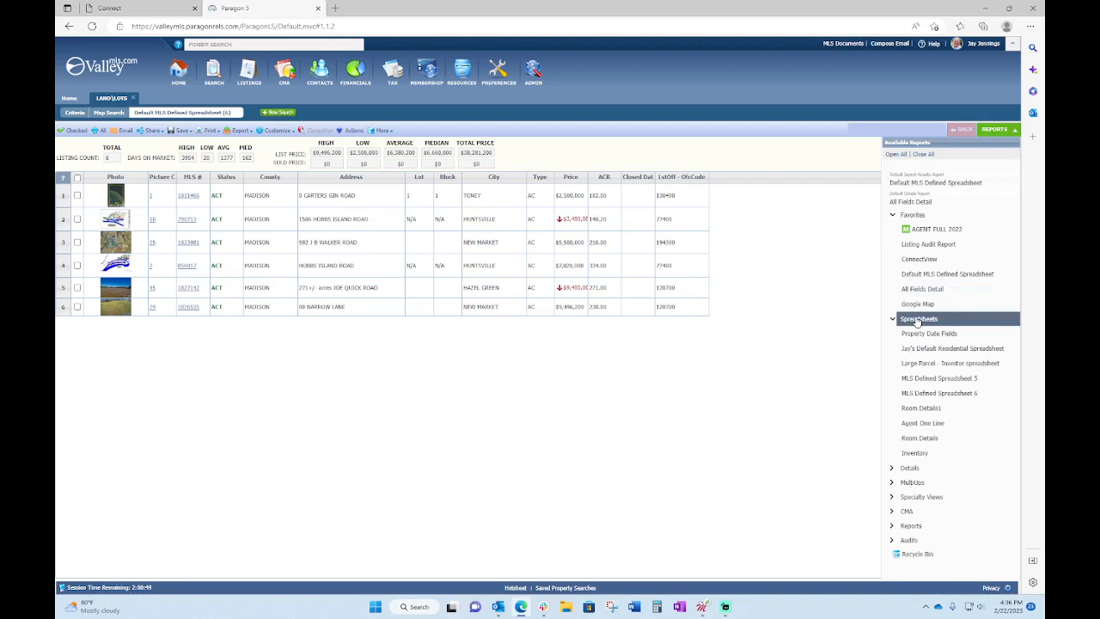
left_click(940, 364)
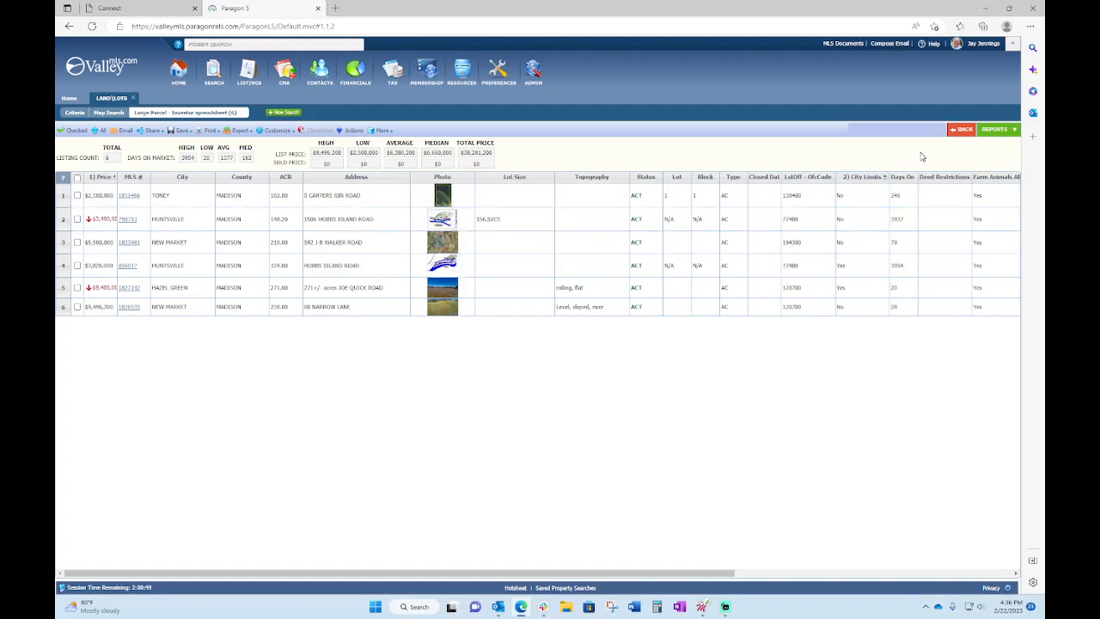
Add "Large Parcel - Investor spreadsheet" to the favorite reports and move it directly below AGENT FULL 2022
left_click(994, 133)
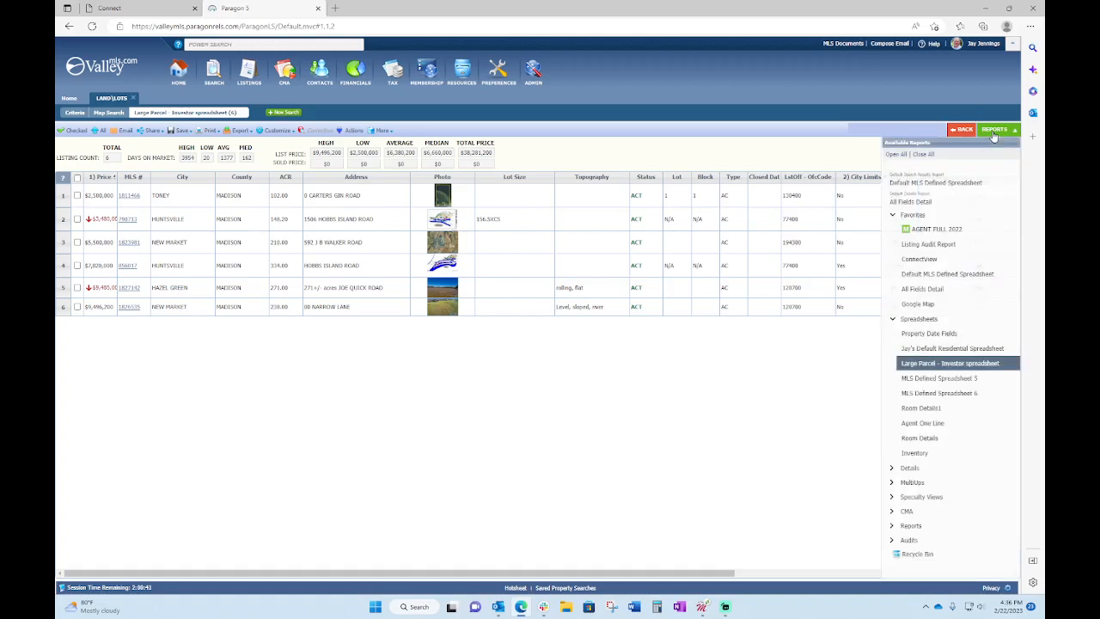
left_click(1010, 365)
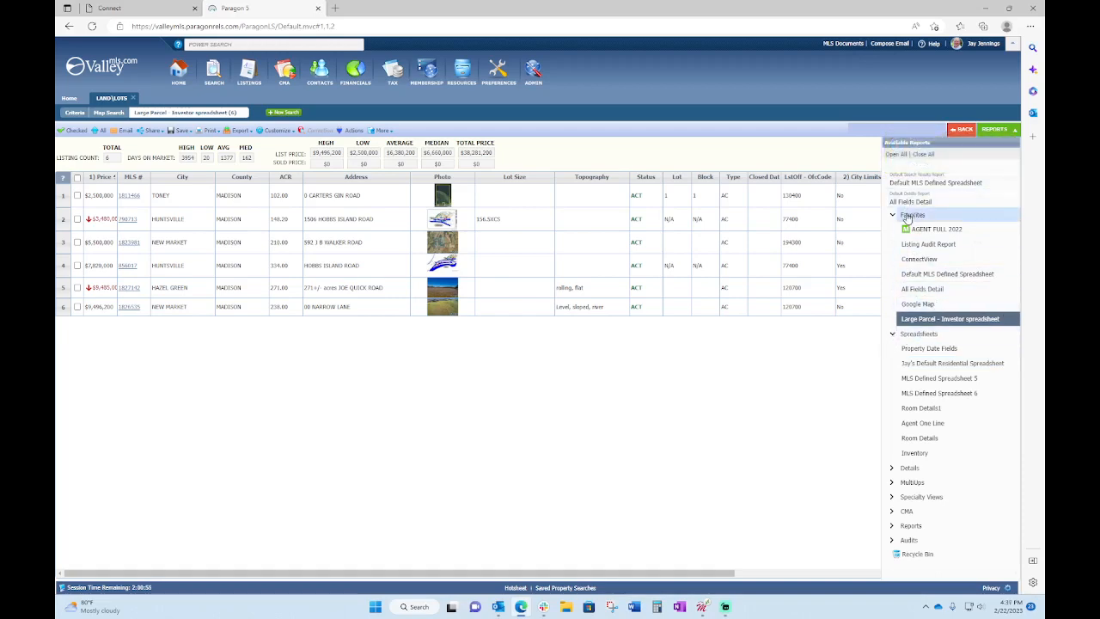
left_click(928, 160)
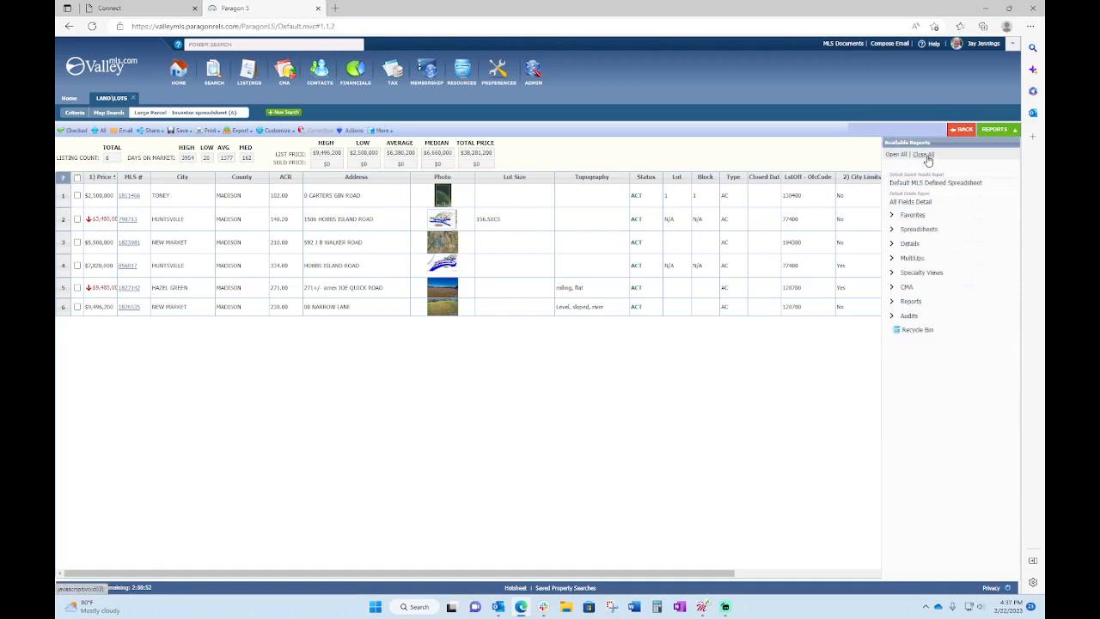
left_click(915, 216)
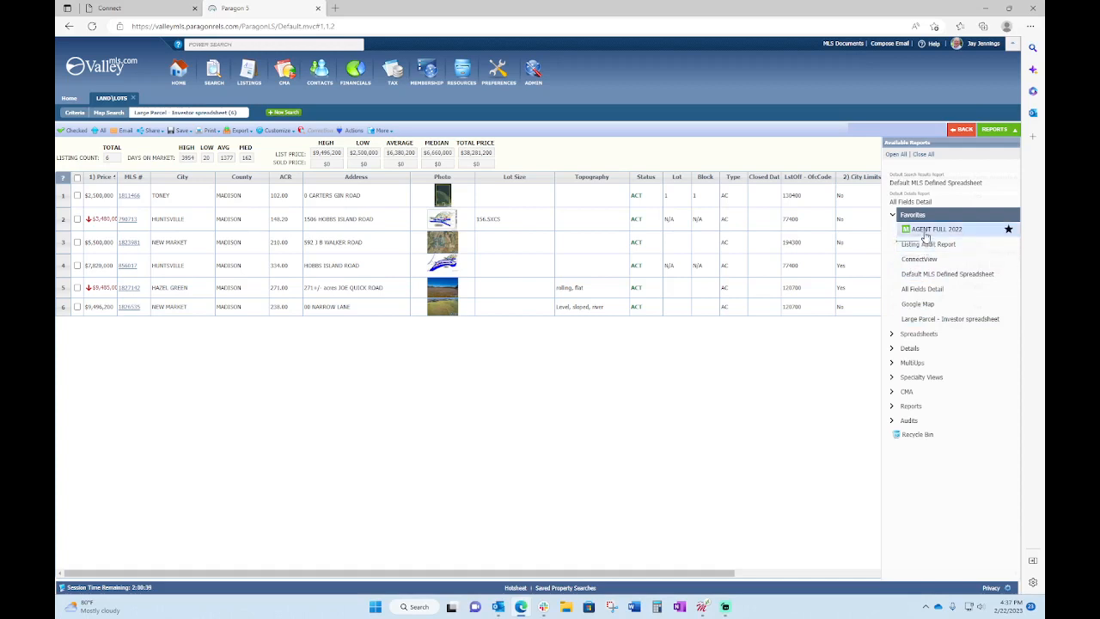
left_click_drag(926, 239, 926, 240)
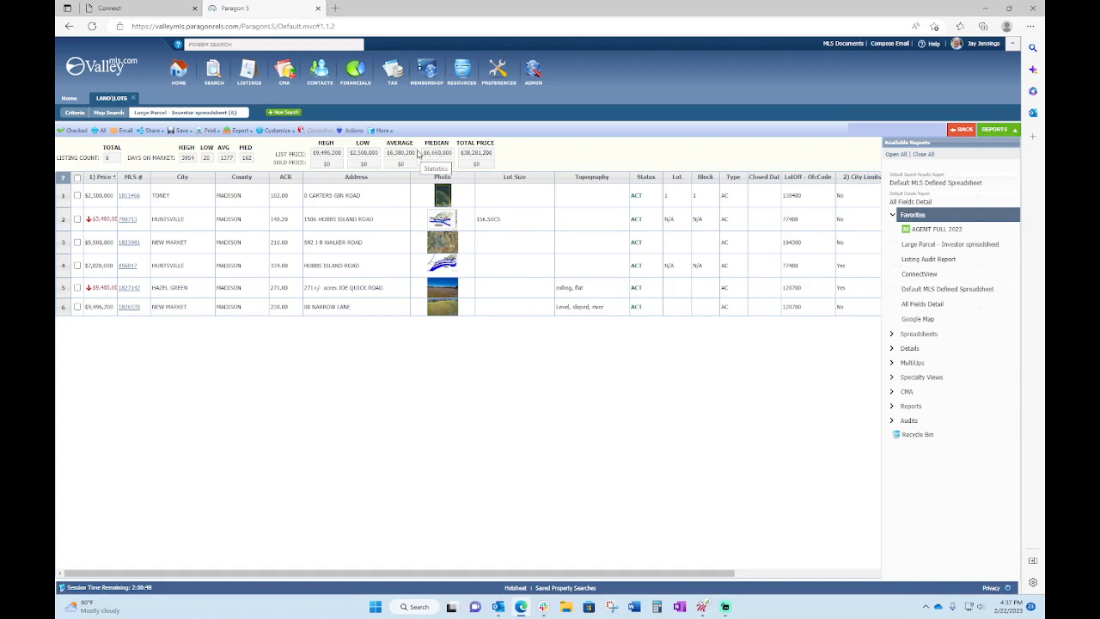
Open MLS Defined Spreadsheet 6 and add Action Icons, Additional Compensation Remarks, Advertising Remarks, Agent Hit Count and Agent Participation Y/N to its fields
left_click(914, 337)
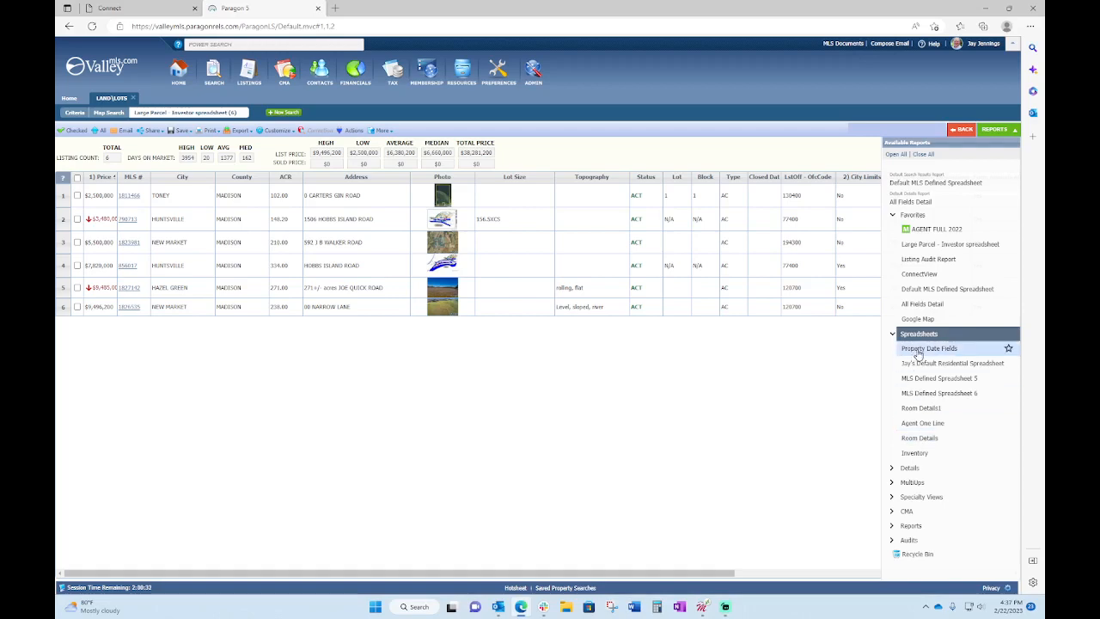
left_click(944, 394)
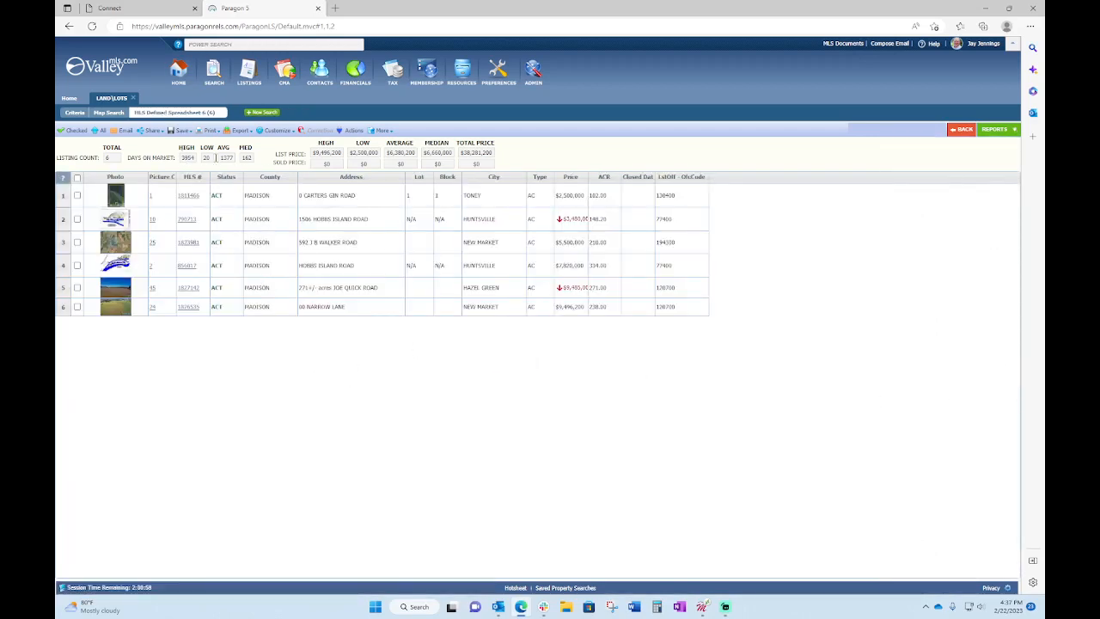
left_click(278, 130)
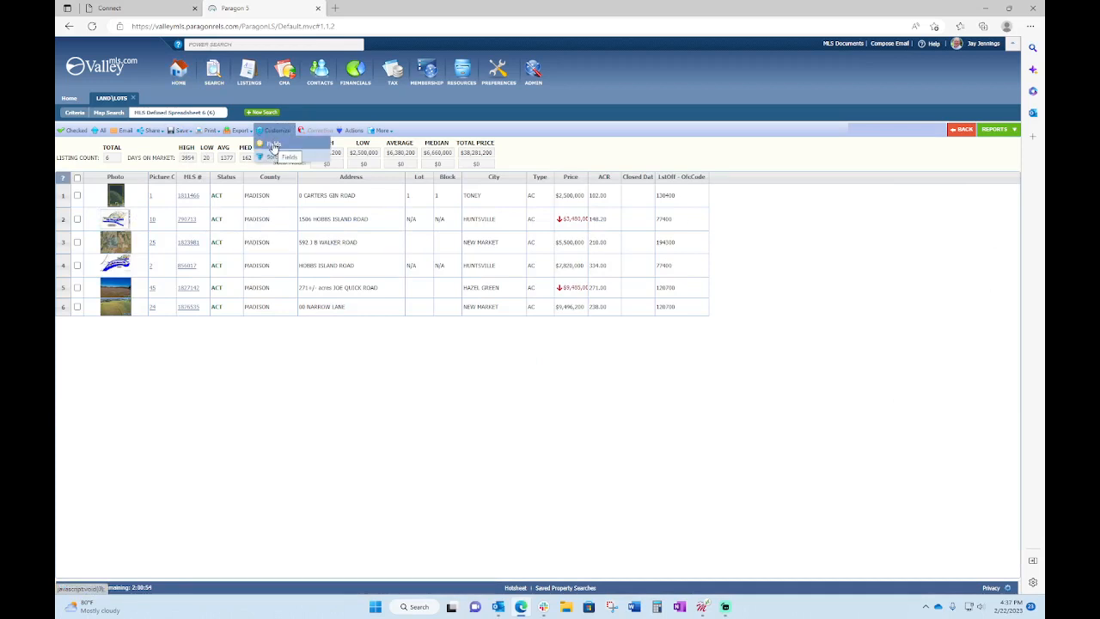
left_click(273, 144)
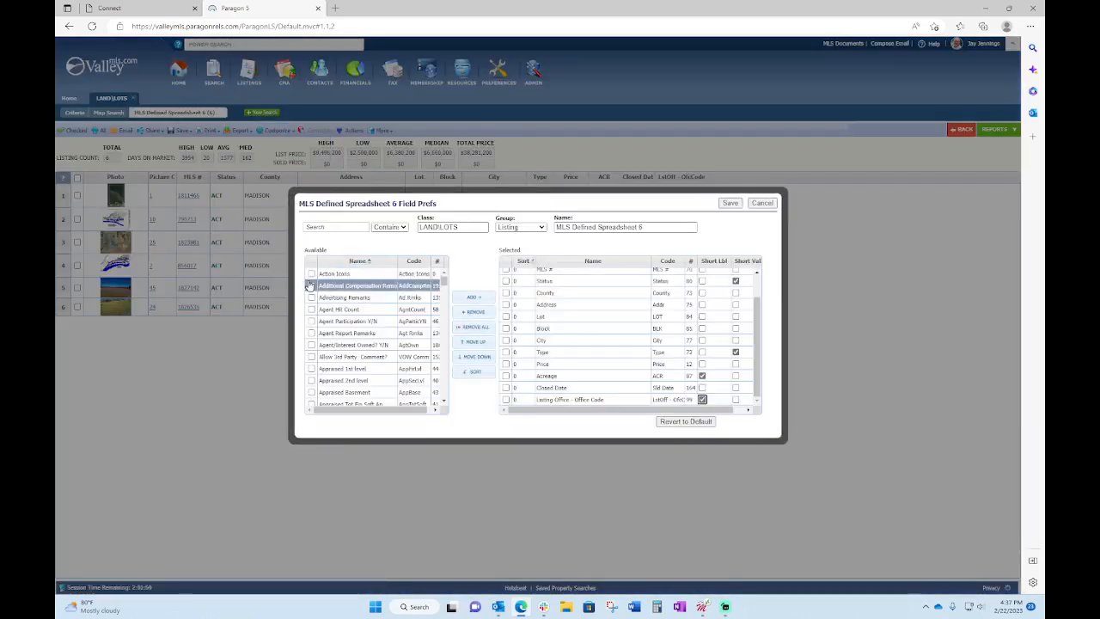
left_click(312, 273)
left_click(311, 285)
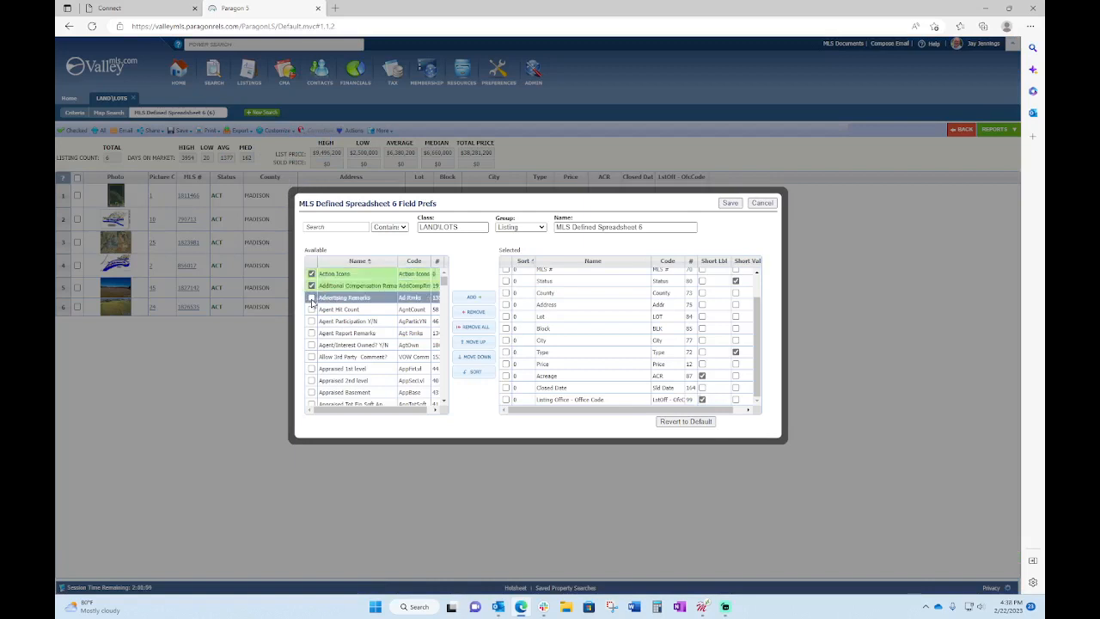
left_click(311, 297)
left_click(311, 309)
left_click(311, 320)
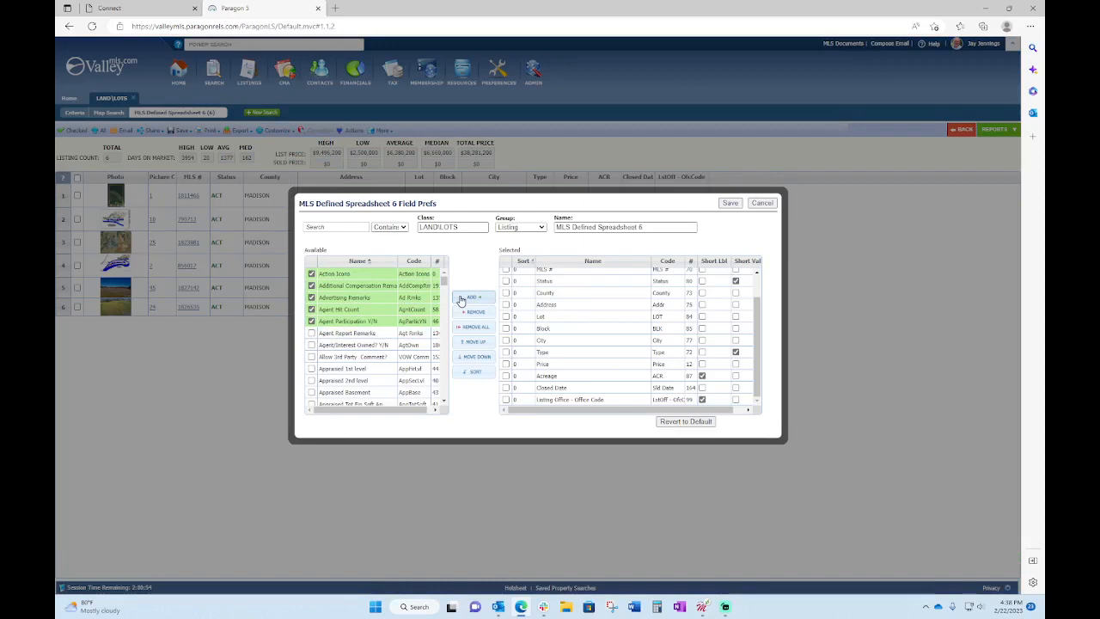
left_click(461, 297)
Rename the spreadsheet as "MLS Power Hour TEST" and save its field preferences
left_click_drag(653, 227, 571, 227)
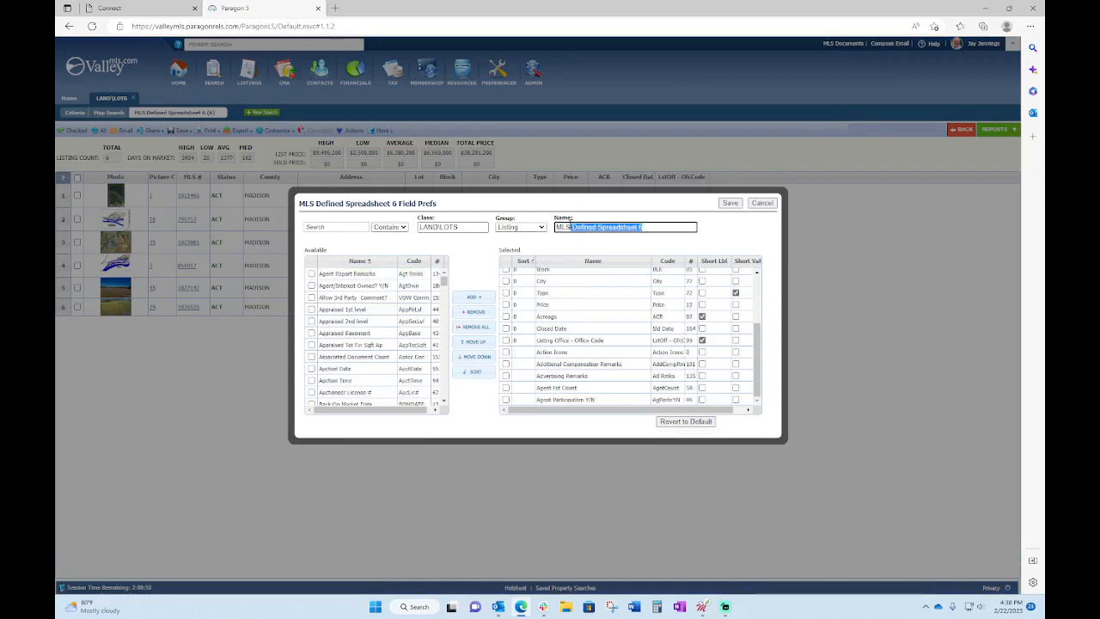
type("Power Hou")
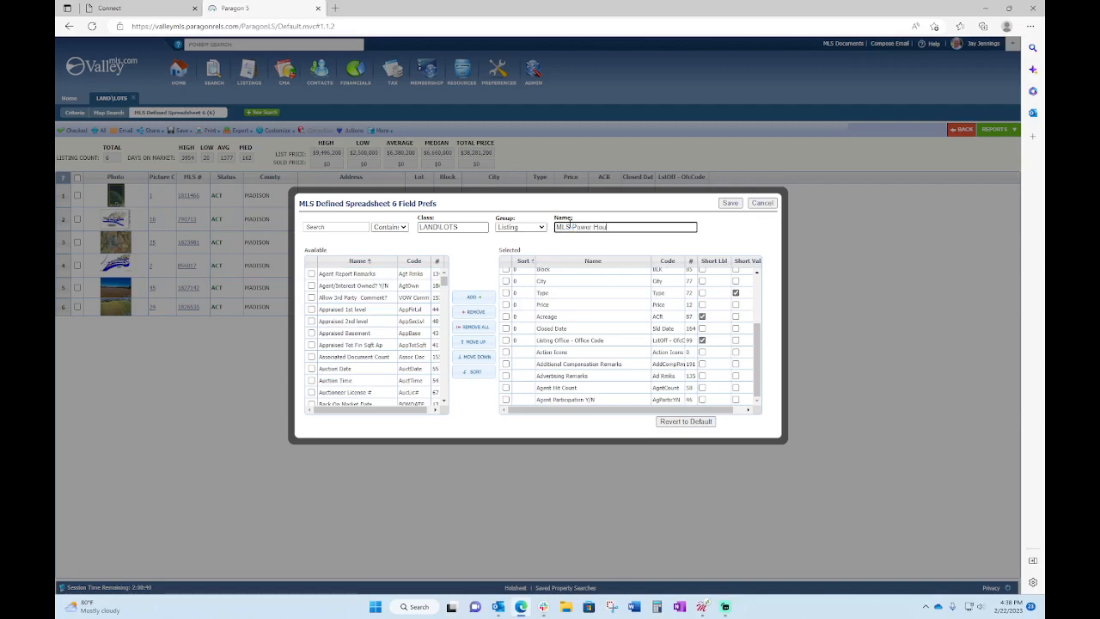
type("r TEST")
left_click(730, 204)
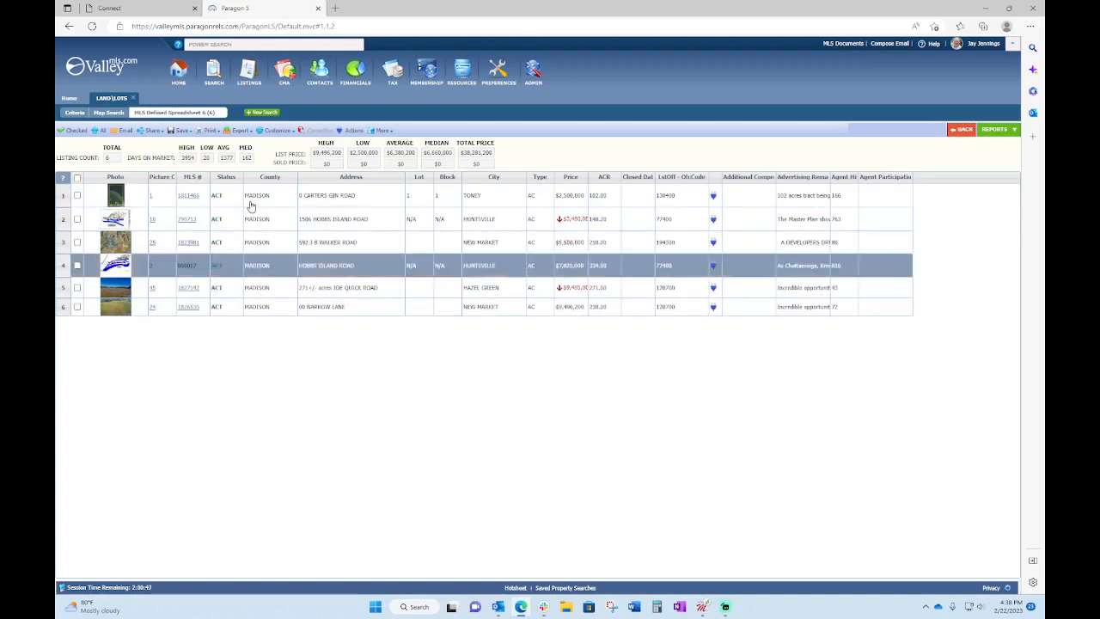
Revert the customized MLS Defined Spreadsheet 6 to its default fields
left_click(277, 131)
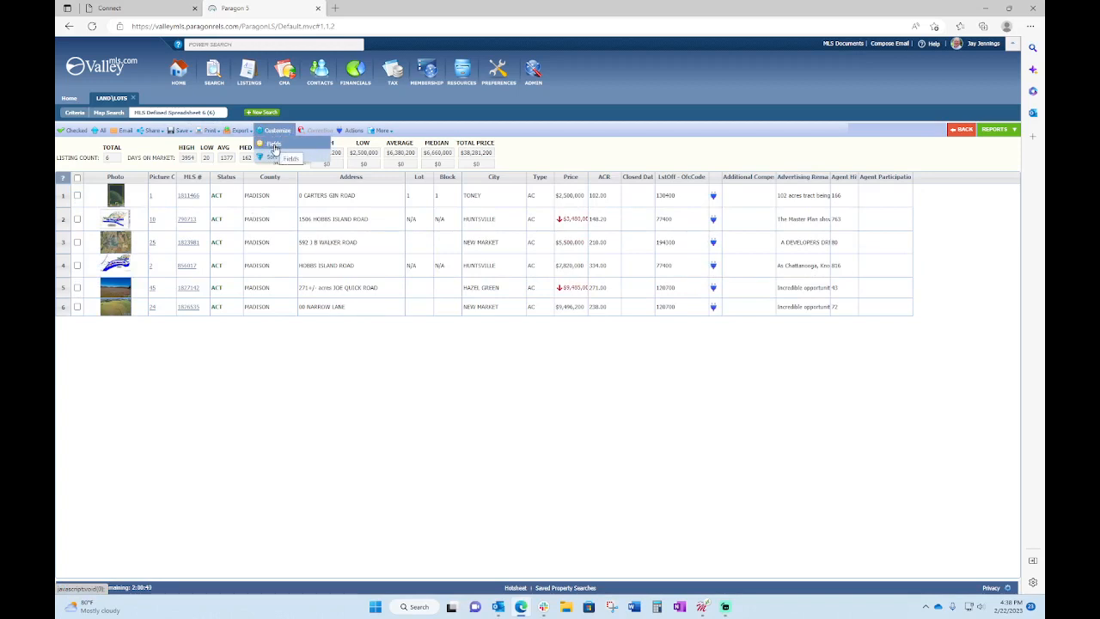
left_click(271, 144)
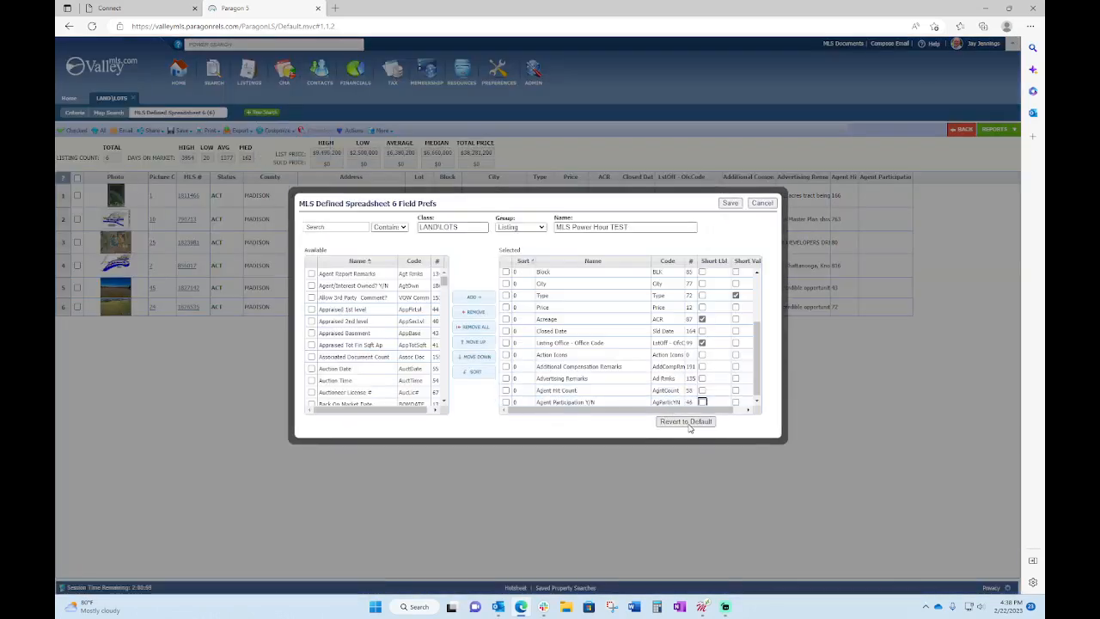
left_click(688, 423)
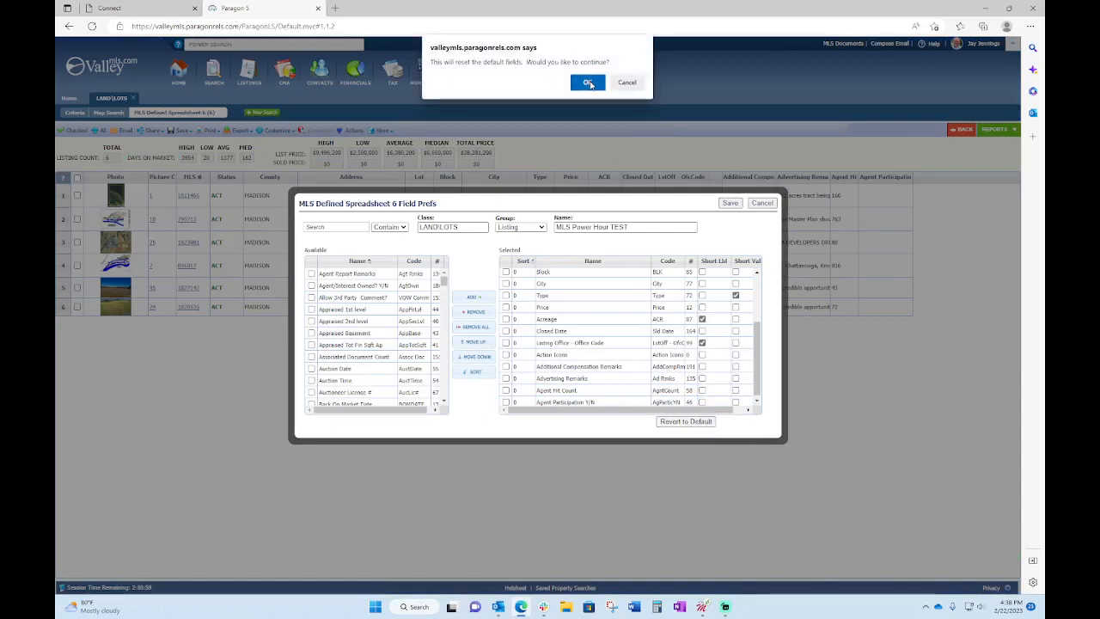
left_click(588, 83)
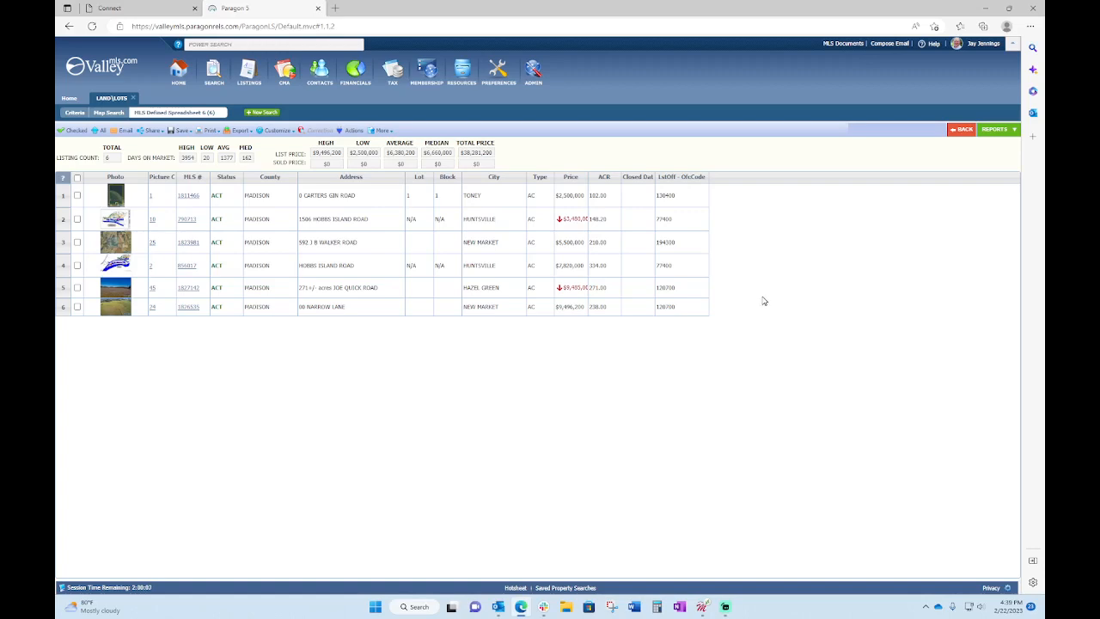
Open the HAAR website's Trainings On Demand page in a new browser tab and browse the listed trainings
left_click(112, 12)
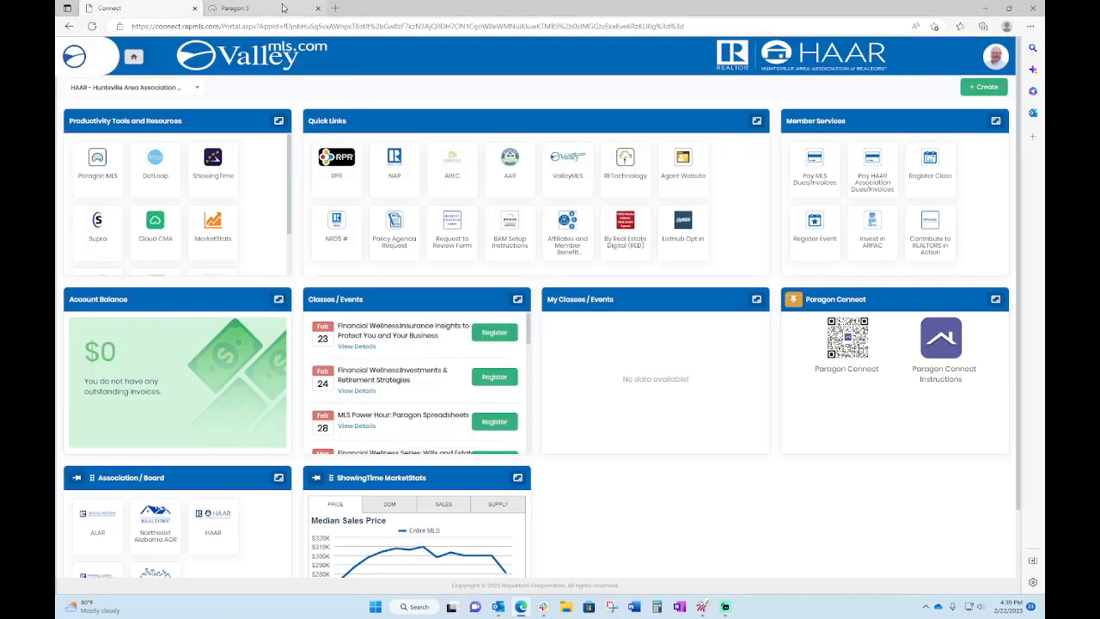
left_click(335, 9)
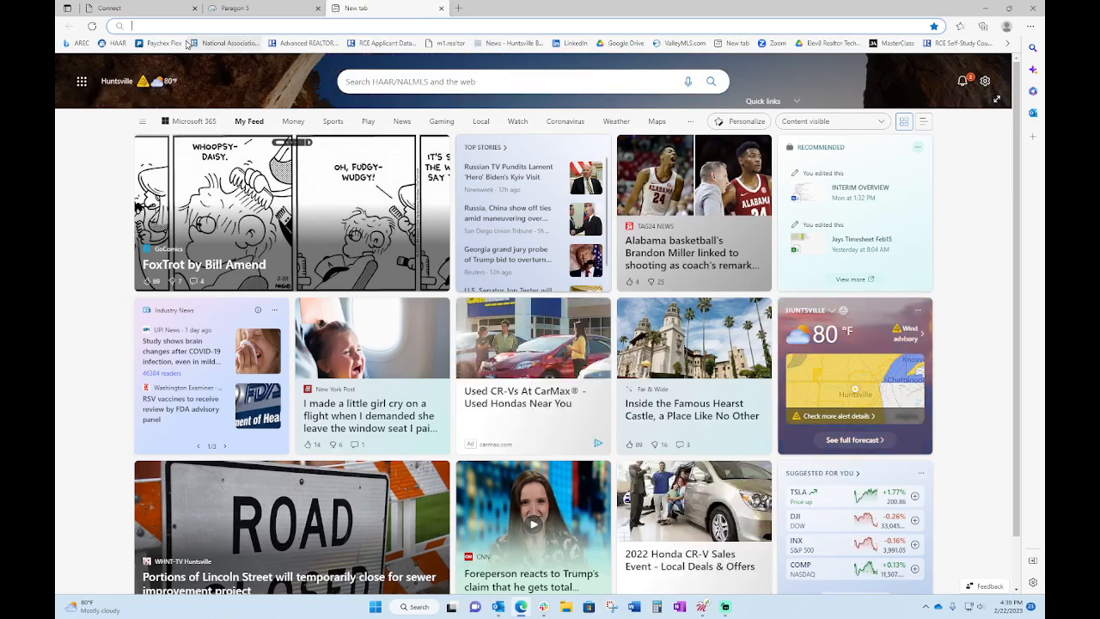
left_click(119, 43)
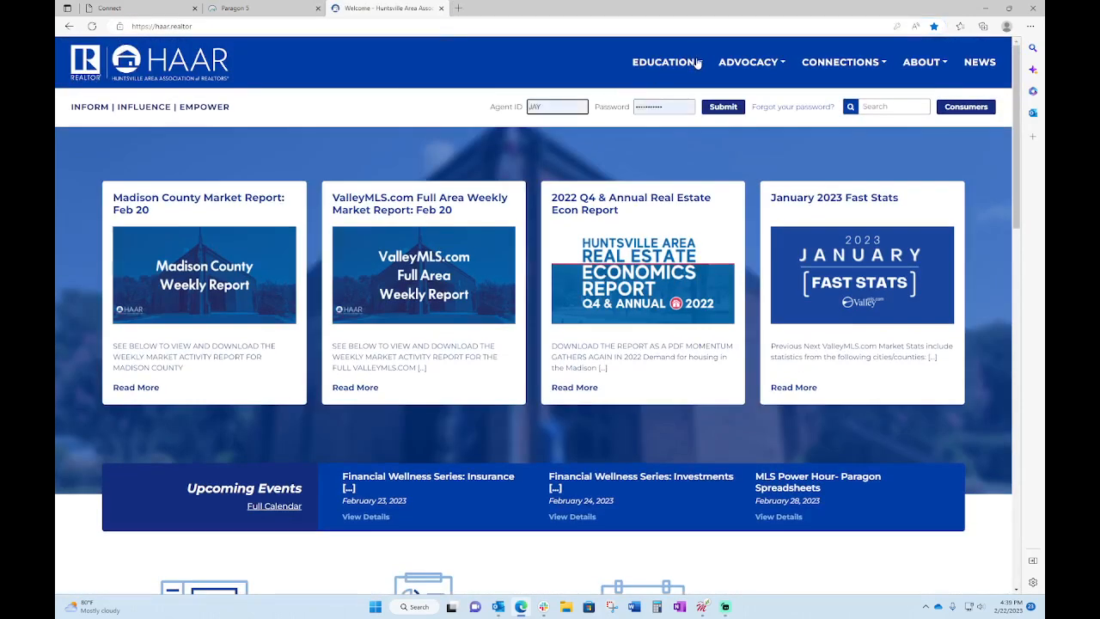
mouse_move(697, 66)
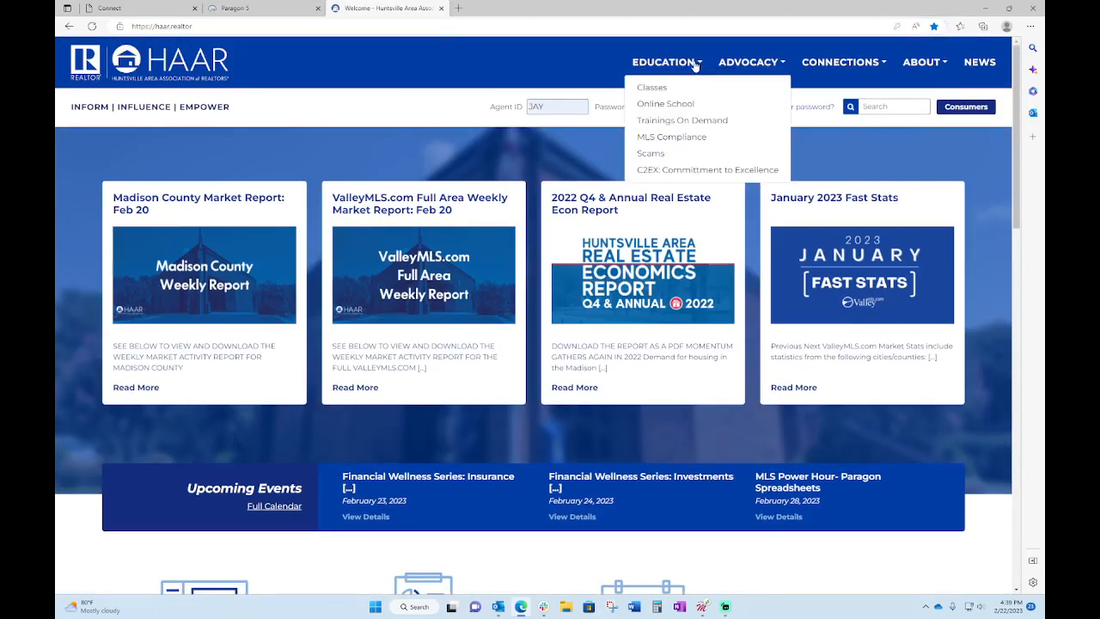
left_click(677, 122)
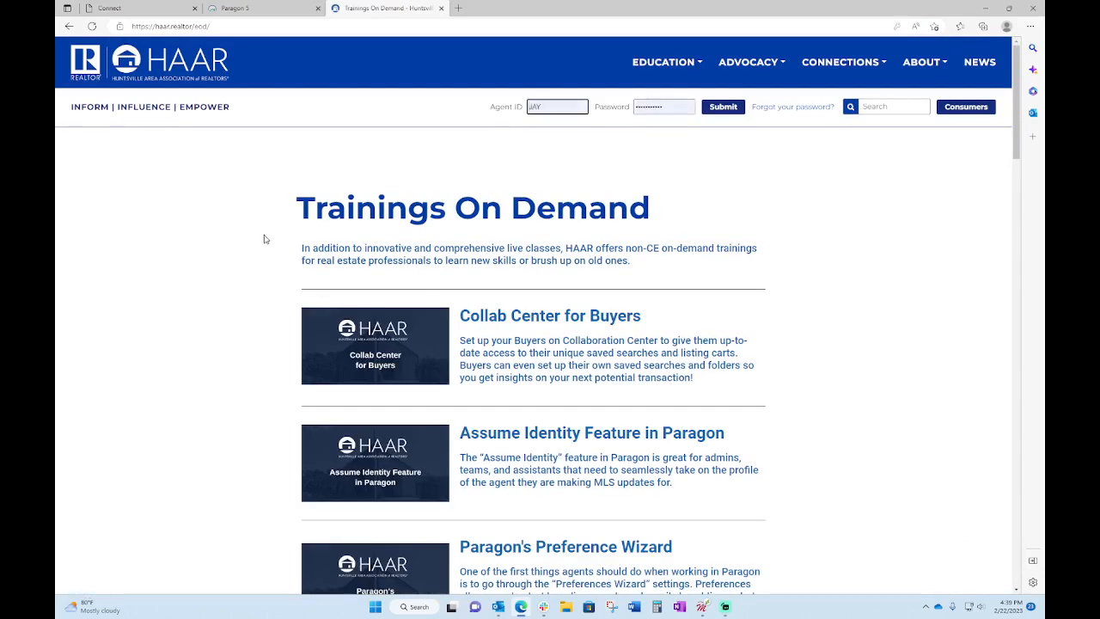
scroll(292, 244, "down", 1)
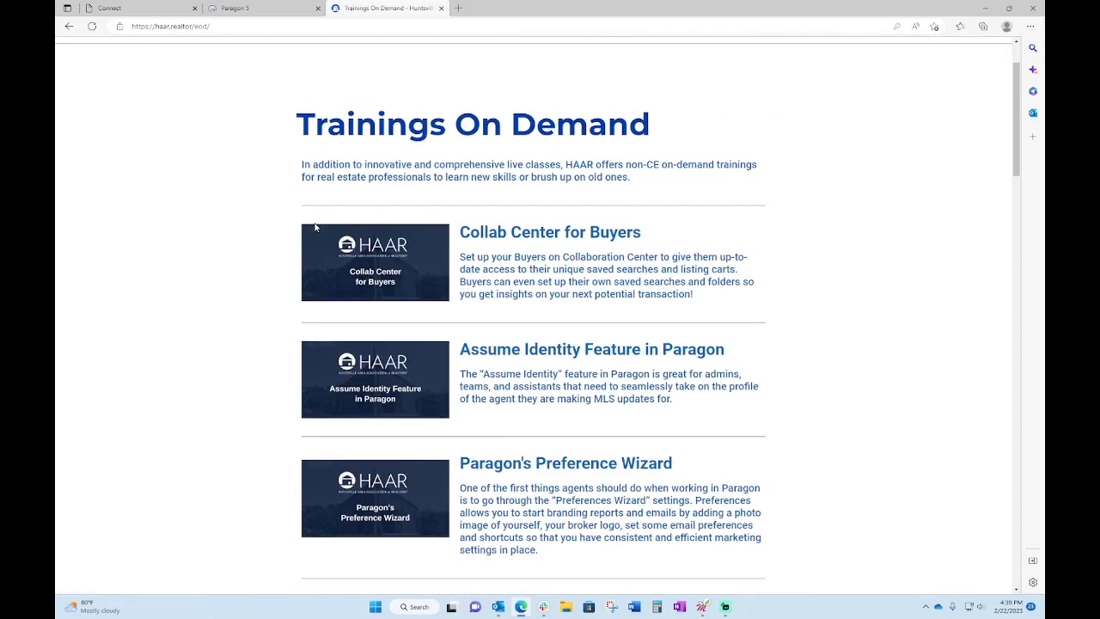
scroll(301, 230, "down", 3)
scroll(293, 229, "down", 3)
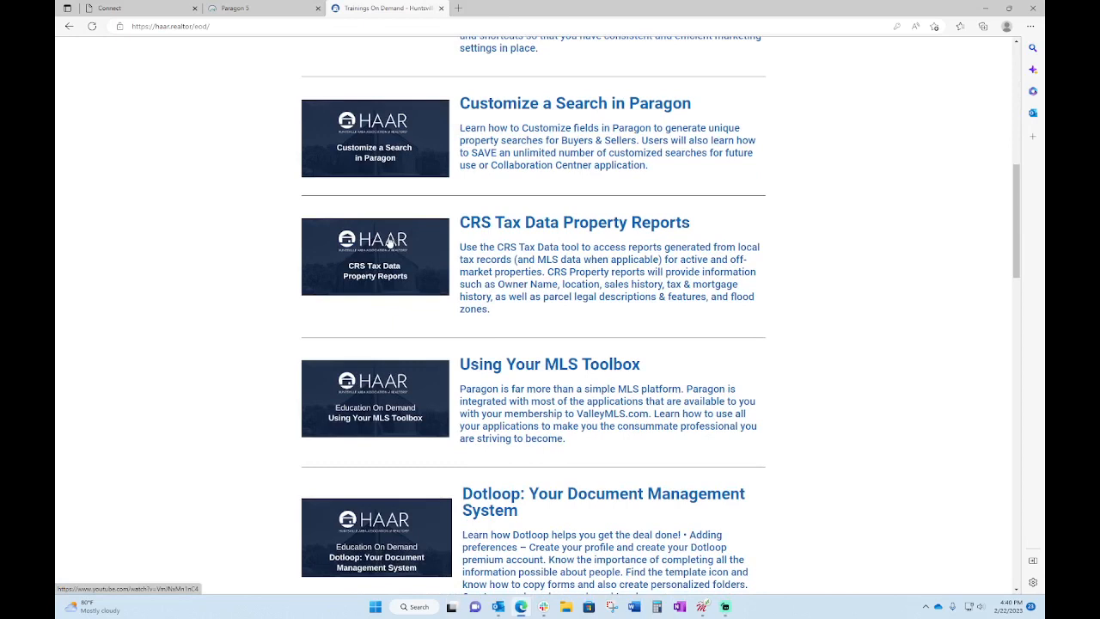
scroll(387, 247, "down", 2)
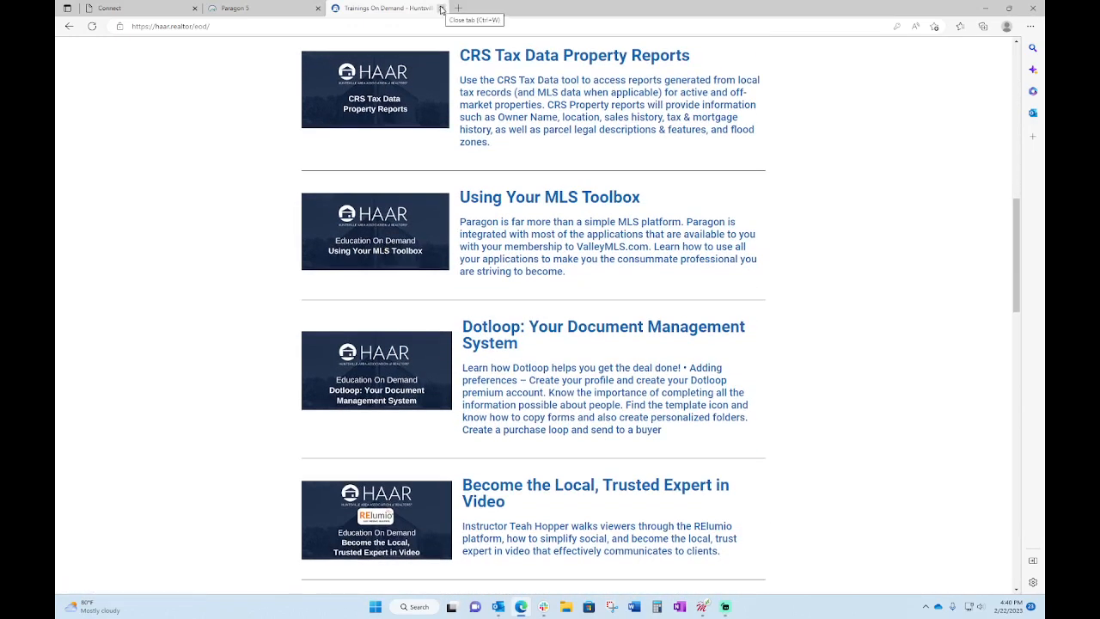
Return to Paragon and close the LAND\LOTS results
left_click(270, 9)
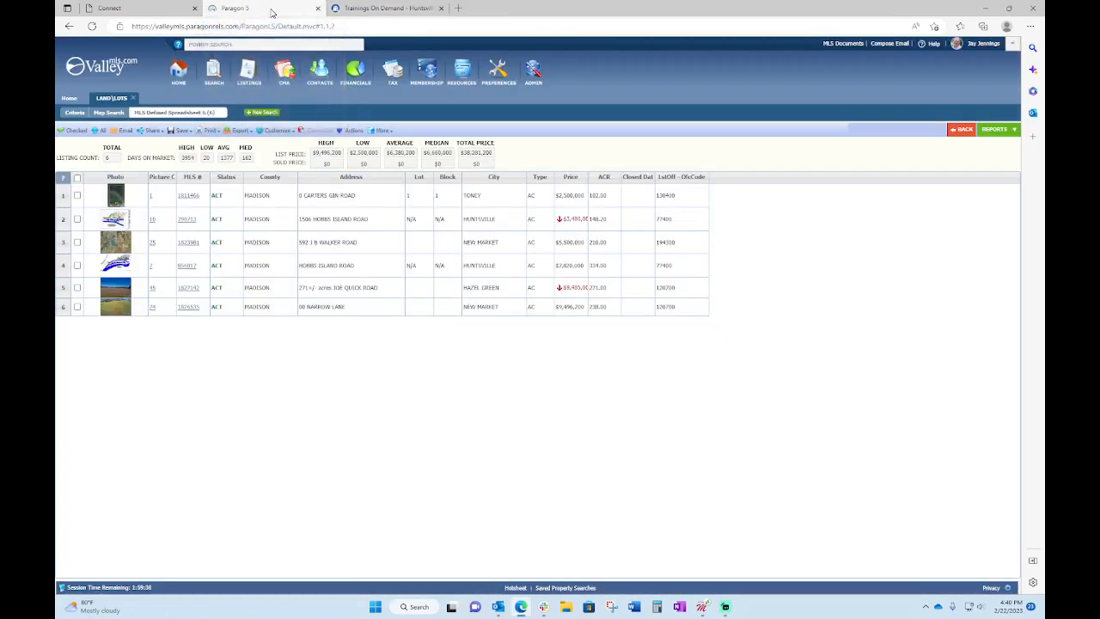
left_click(133, 99)
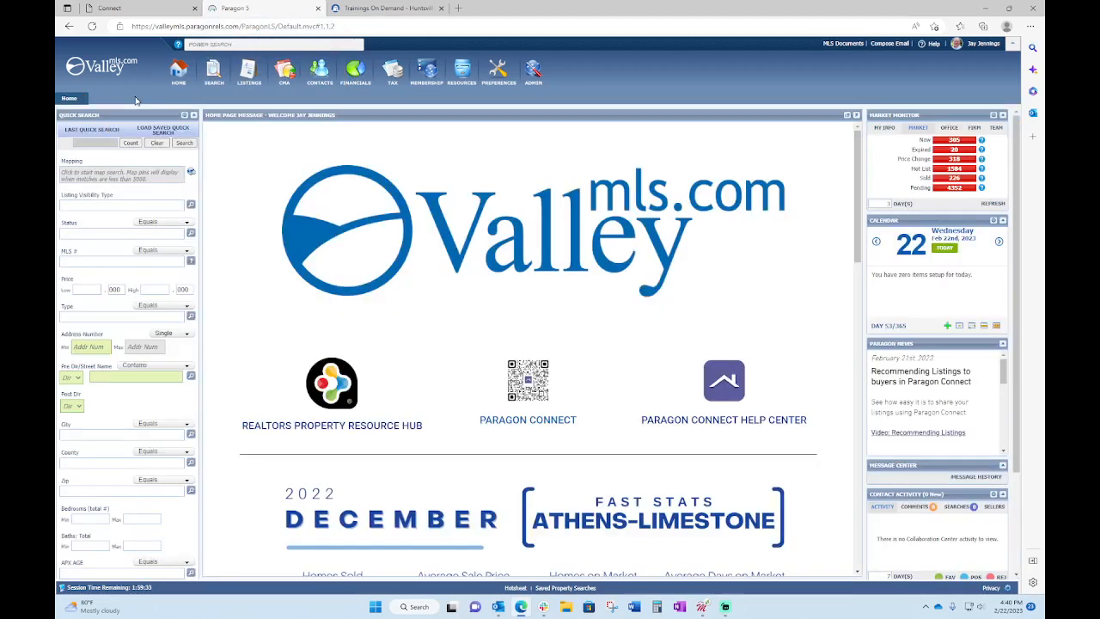